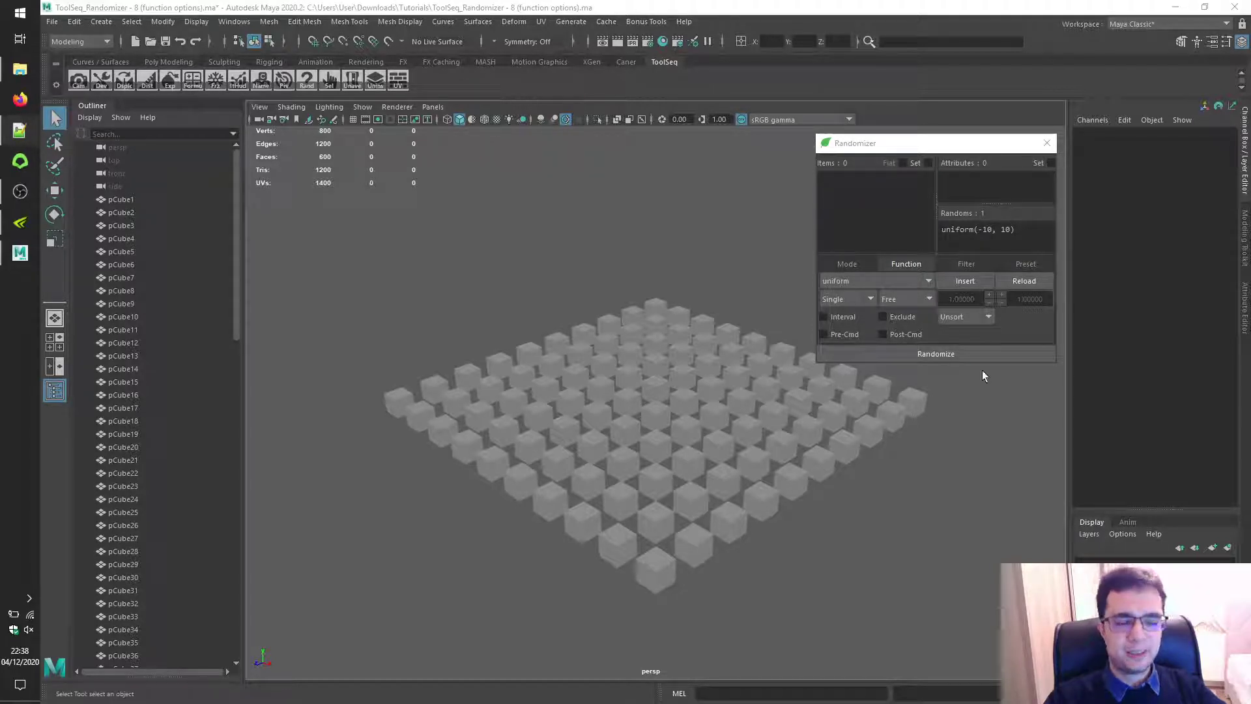
# Set the sort order of the random values to Small>Big in the Randomizer.
pyautogui.click(963, 317)
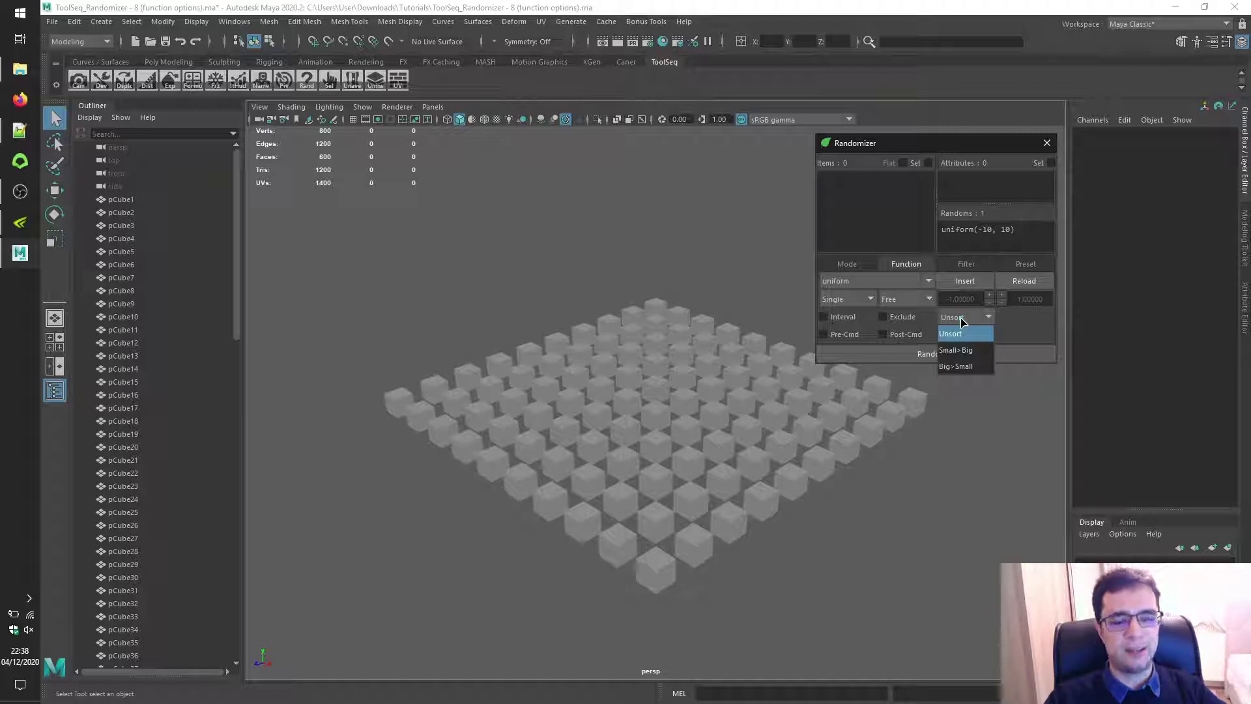
pyautogui.click(971, 351)
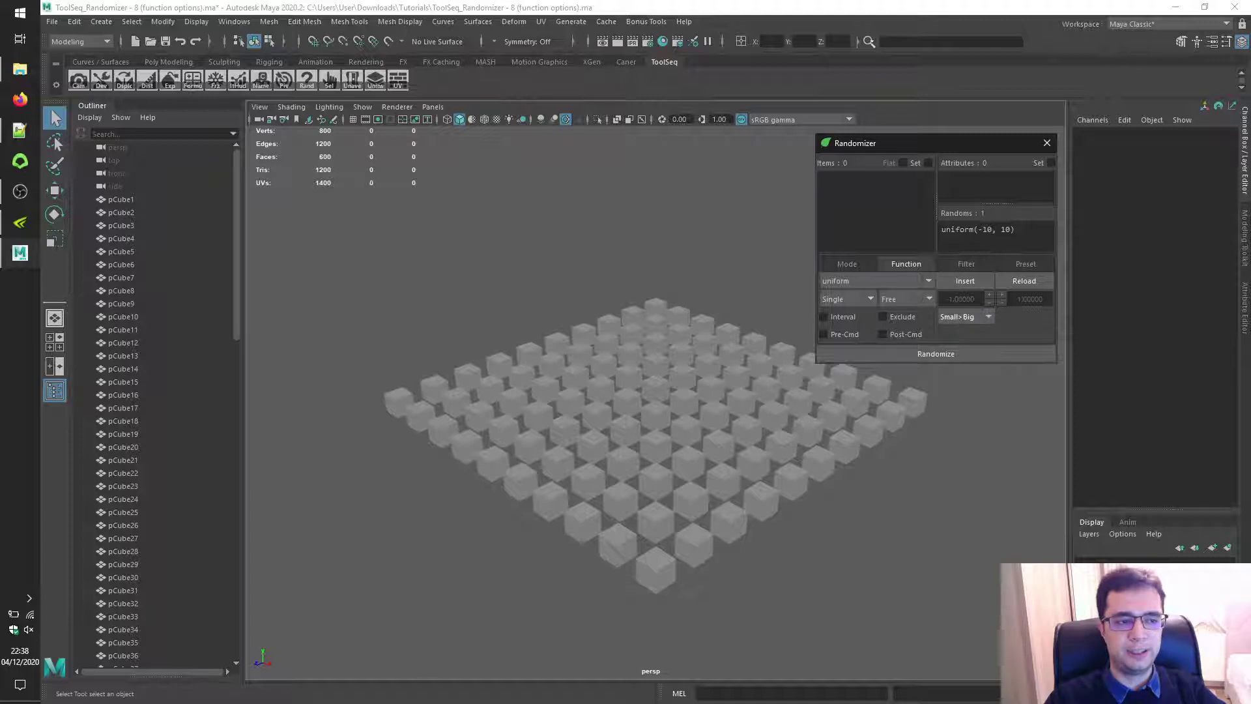
# Select all cubes of the 10 by 10 grid one by one in a top-down view, row by row from the upper-left cube to the lower-right.
pyautogui.keyDown('alt'); pyautogui.moveTo(823, 501); pyautogui.dragTo(722, 605); pyautogui.keyUp('alt')
pyautogui.keyDown('alt'); pyautogui.moveTo(767, 527); pyautogui.dragTo(586, 541, button='middle'); pyautogui.keyUp('alt')
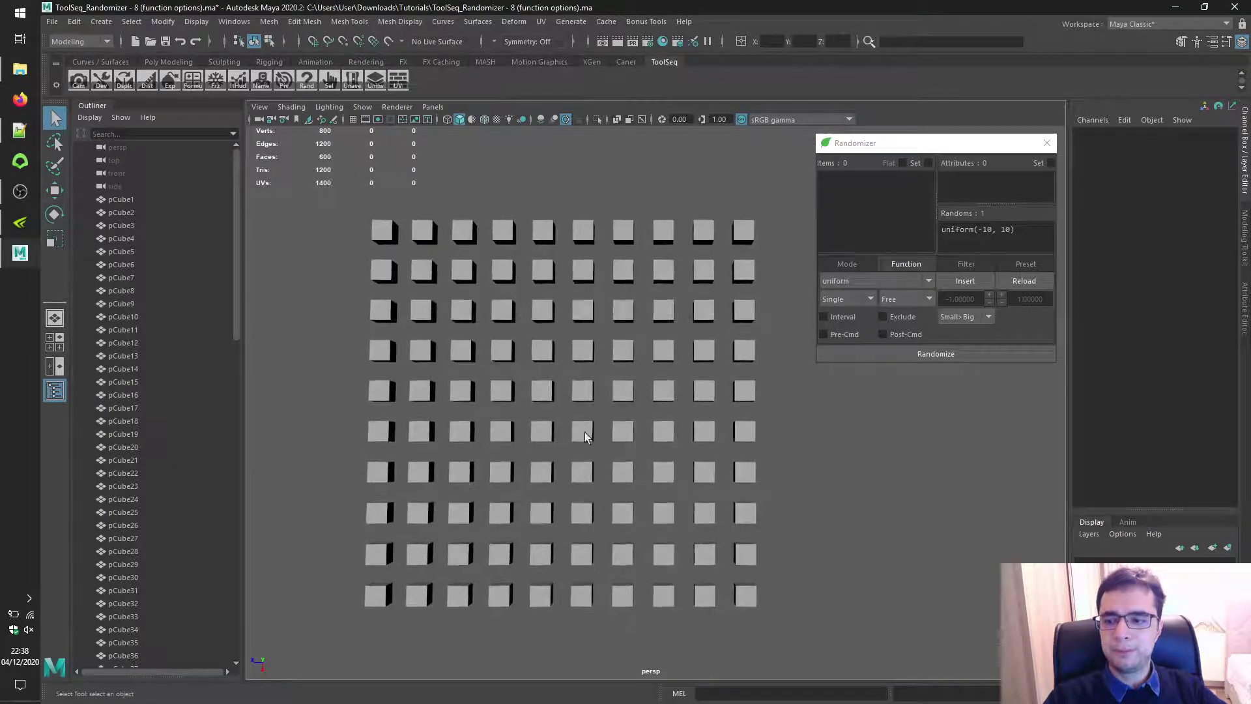
pyautogui.click(385, 231)
pyautogui.keyDown('shift'); pyautogui.click(424, 232); pyautogui.keyUp('shift')
pyautogui.keyDown('shift'); pyautogui.click(464, 232); pyautogui.keyUp('shift')
pyautogui.keyDown('shift'); pyautogui.click(503, 231); pyautogui.keyUp('shift')
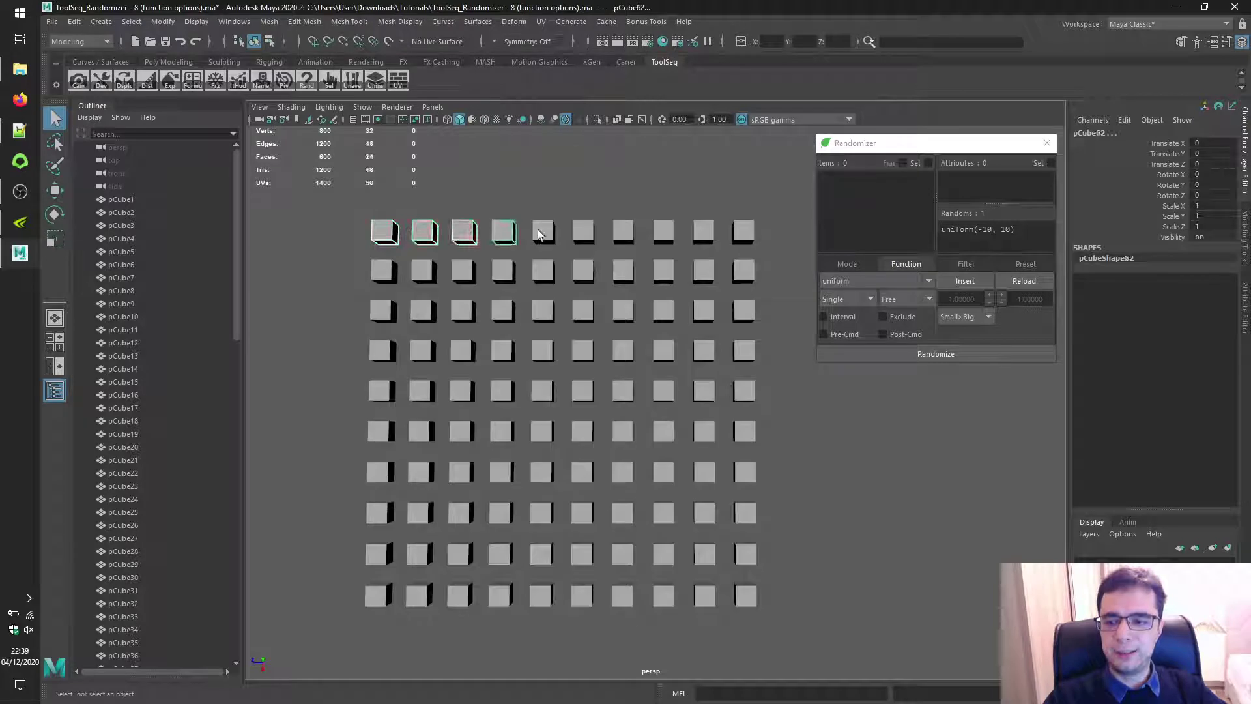
pyautogui.keyDown('shift'); pyautogui.click(543, 231); pyautogui.keyUp('shift')
pyautogui.keyDown('shift'); pyautogui.click(583, 232); pyautogui.keyUp('shift')
pyautogui.keyDown('shift'); pyautogui.click(622, 232); pyautogui.keyUp('shift')
pyautogui.keyDown('shift'); pyautogui.click(664, 232); pyautogui.keyUp('shift')
pyautogui.keyDown('shift'); pyautogui.click(703, 231); pyautogui.keyUp('shift')
pyautogui.keyDown('shift'); pyautogui.click(743, 232); pyautogui.keyUp('shift')
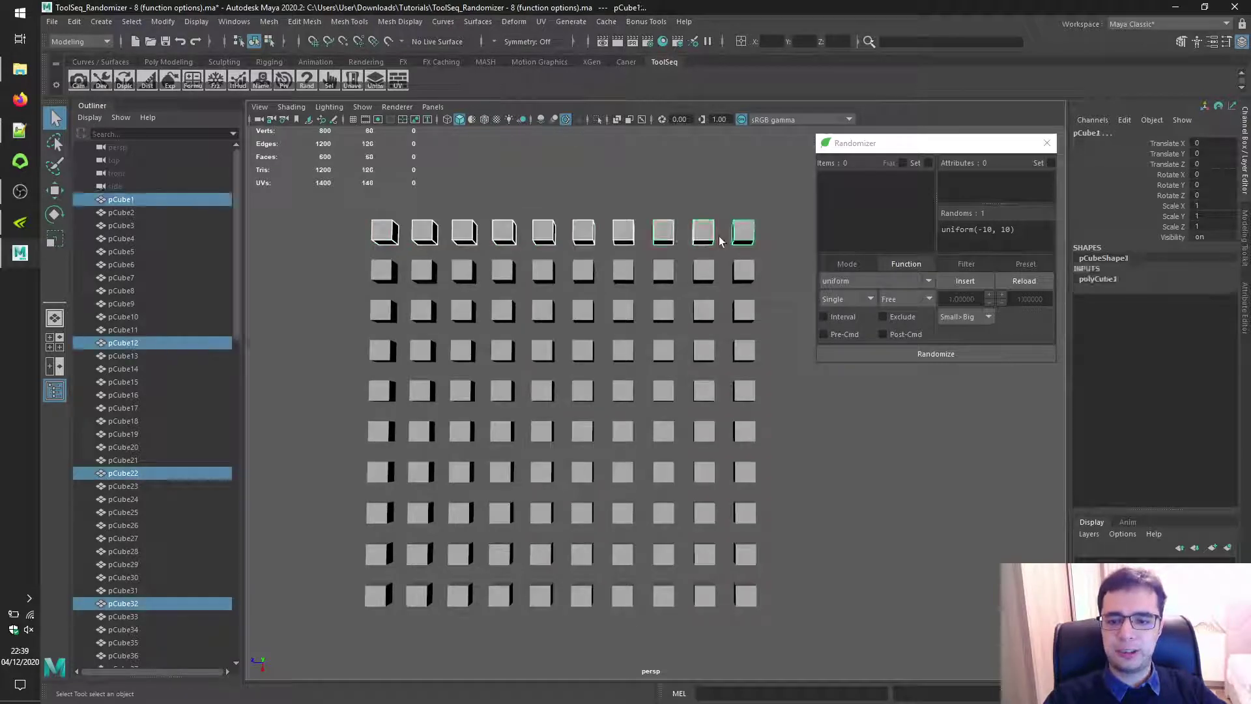
pyautogui.keyDown('shift'); pyautogui.click(385, 270); pyautogui.keyUp('shift')
pyautogui.keyDown('shift'); pyautogui.click(425, 271); pyautogui.keyUp('shift')
pyautogui.keyDown('shift'); pyautogui.click(463, 270); pyautogui.keyUp('shift')
pyautogui.keyDown('shift'); pyautogui.click(503, 270); pyautogui.keyUp('shift')
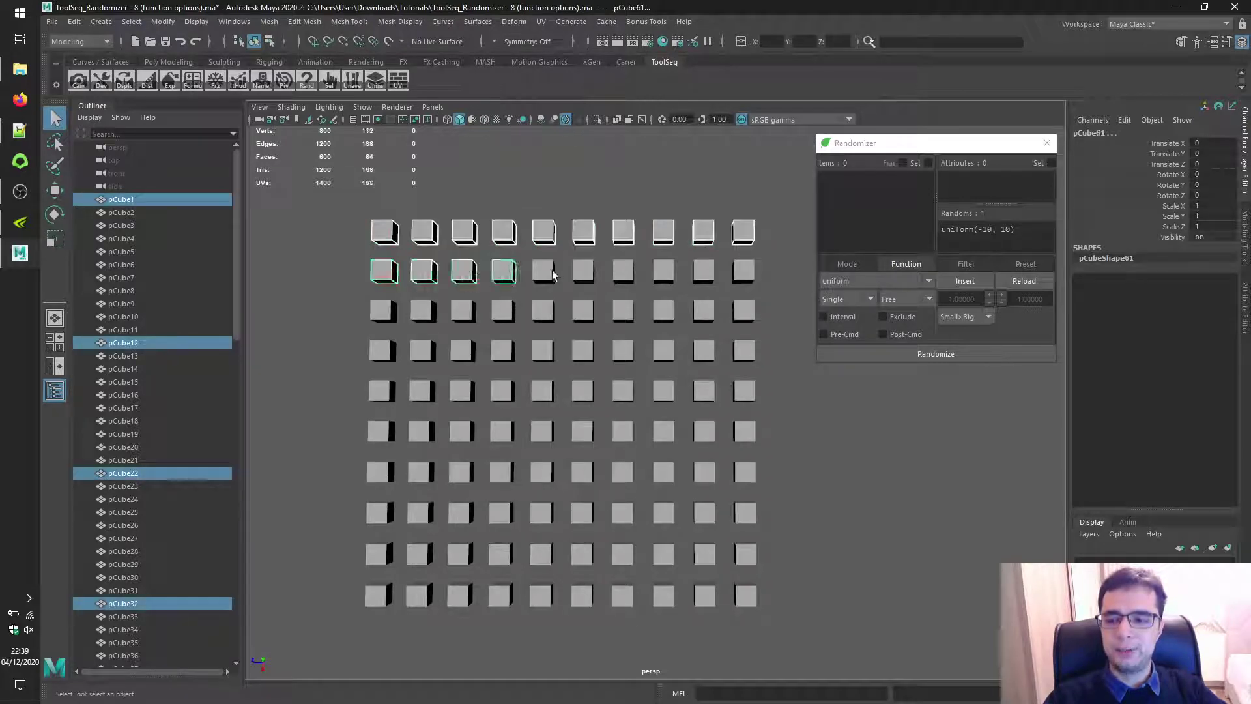
pyautogui.keyDown('shift'); pyautogui.click(543, 270); pyautogui.keyUp('shift')
pyautogui.keyDown('shift'); pyautogui.click(583, 270); pyautogui.keyUp('shift')
pyautogui.keyDown('shift'); pyautogui.click(623, 270); pyautogui.keyUp('shift')
pyautogui.keyDown('shift'); pyautogui.click(663, 271); pyautogui.keyUp('shift')
pyautogui.keyDown('shift'); pyautogui.click(703, 270); pyautogui.keyUp('shift')
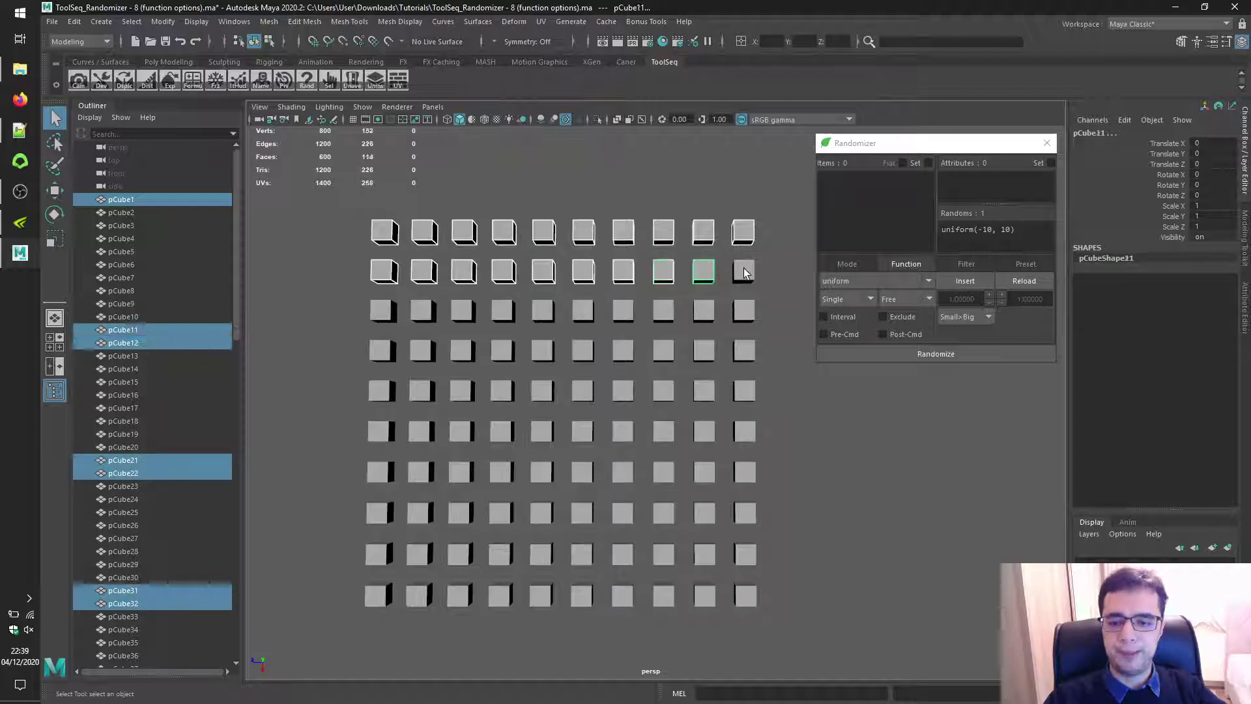
pyautogui.keyDown('shift'); pyautogui.click(743, 271); pyautogui.keyUp('shift')
pyautogui.keyDown('shift'); pyautogui.click(383, 311); pyautogui.keyUp('shift')
pyautogui.keyDown('shift'); pyautogui.click(423, 311); pyautogui.keyUp('shift')
pyautogui.keyDown('shift'); pyautogui.click(463, 310); pyautogui.keyUp('shift')
pyautogui.keyDown('shift'); pyautogui.click(503, 311); pyautogui.keyUp('shift')
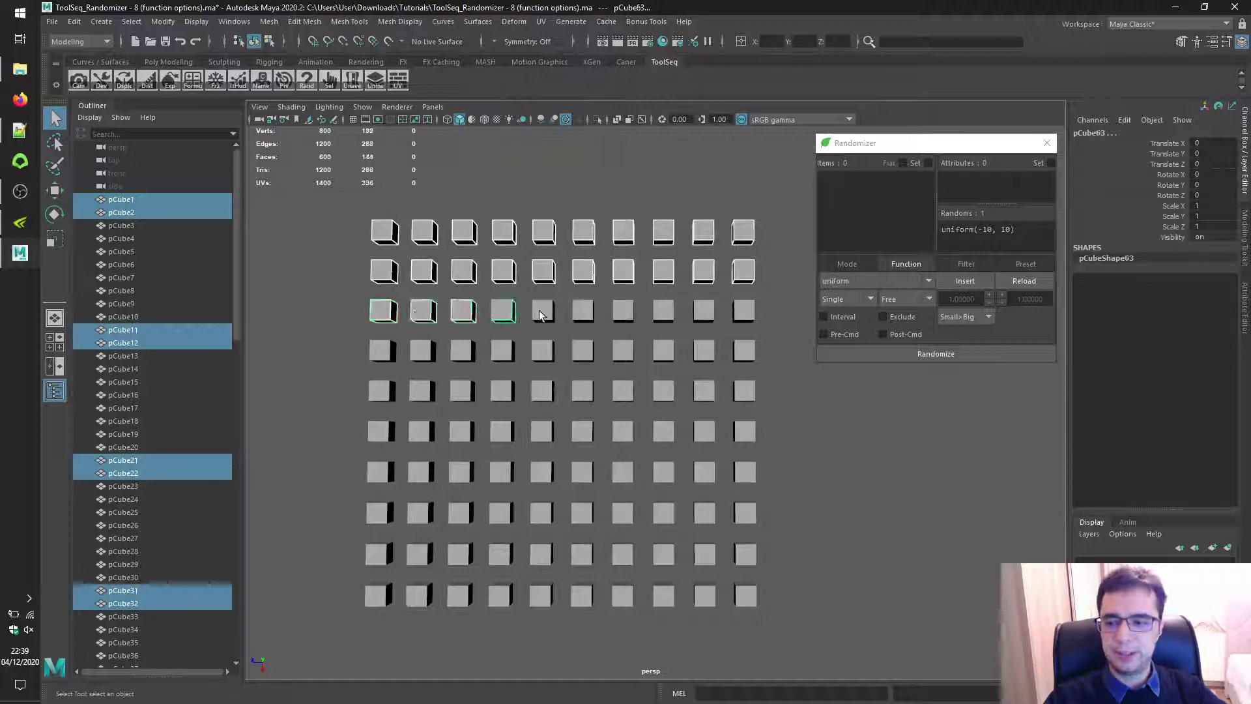
pyautogui.keyDown('shift'); pyautogui.click(543, 311); pyautogui.keyUp('shift')
pyautogui.keyDown('shift'); pyautogui.click(583, 311); pyautogui.keyUp('shift')
pyautogui.keyDown('shift'); pyautogui.click(623, 310); pyautogui.keyUp('shift')
pyautogui.keyDown('shift'); pyautogui.click(663, 310); pyautogui.keyUp('shift')
pyautogui.keyDown('shift'); pyautogui.click(703, 310); pyautogui.keyUp('shift')
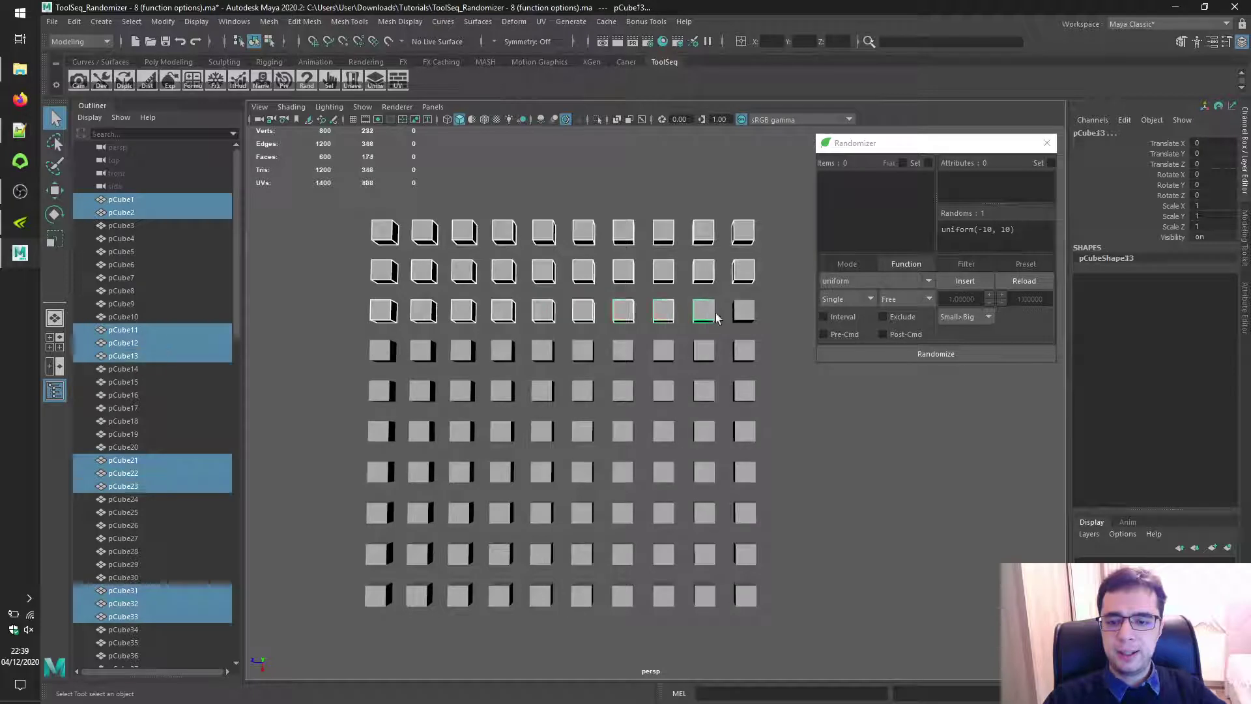
pyautogui.keyDown('shift'); pyautogui.click(743, 311); pyautogui.keyUp('shift')
pyautogui.keyDown('shift'); pyautogui.click(383, 351); pyautogui.keyUp('shift')
pyautogui.keyDown('shift'); pyautogui.click(422, 350); pyautogui.keyUp('shift')
pyautogui.keyDown('shift'); pyautogui.click(462, 350); pyautogui.keyUp('shift')
pyautogui.keyDown('shift'); pyautogui.click(503, 350); pyautogui.keyUp('shift')
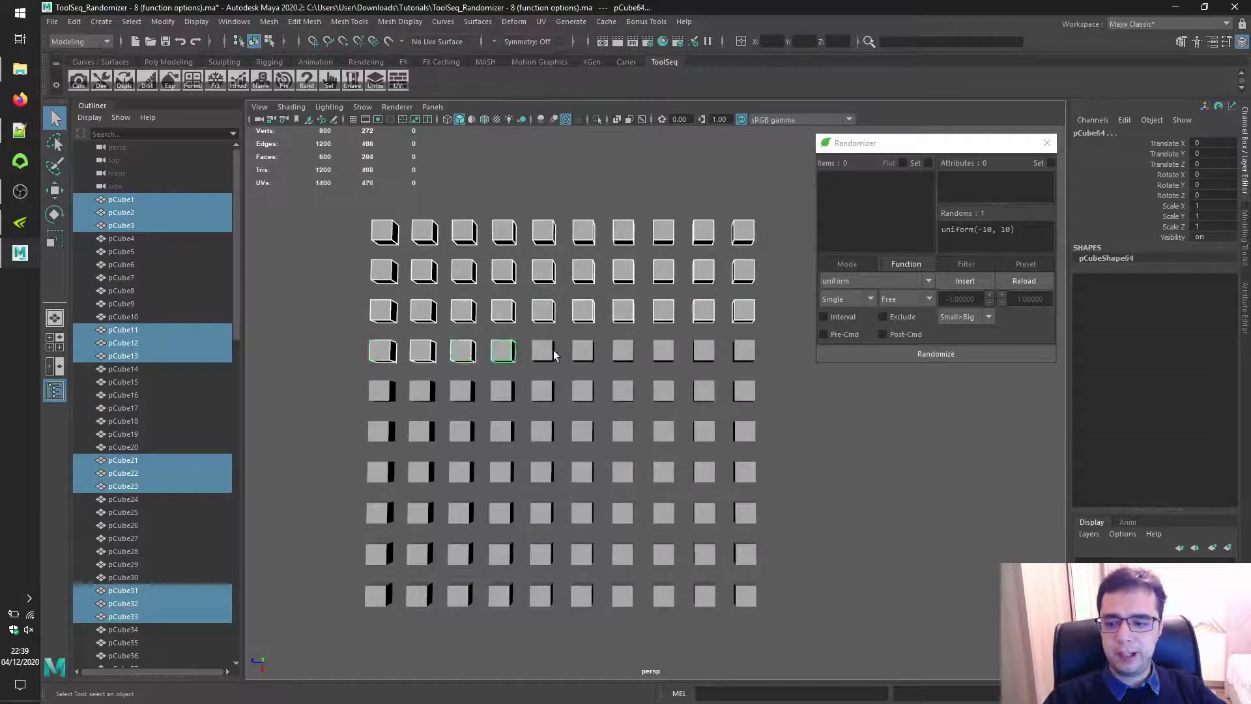
pyautogui.keyDown('shift'); pyautogui.click(543, 350); pyautogui.keyUp('shift')
pyautogui.keyDown('shift'); pyautogui.click(584, 350); pyautogui.keyUp('shift')
pyautogui.keyDown('shift'); pyautogui.click(623, 350); pyautogui.keyUp('shift')
pyautogui.keyDown('shift'); pyautogui.click(663, 350); pyautogui.keyUp('shift')
pyautogui.keyDown('shift'); pyautogui.click(703, 351); pyautogui.keyUp('shift')
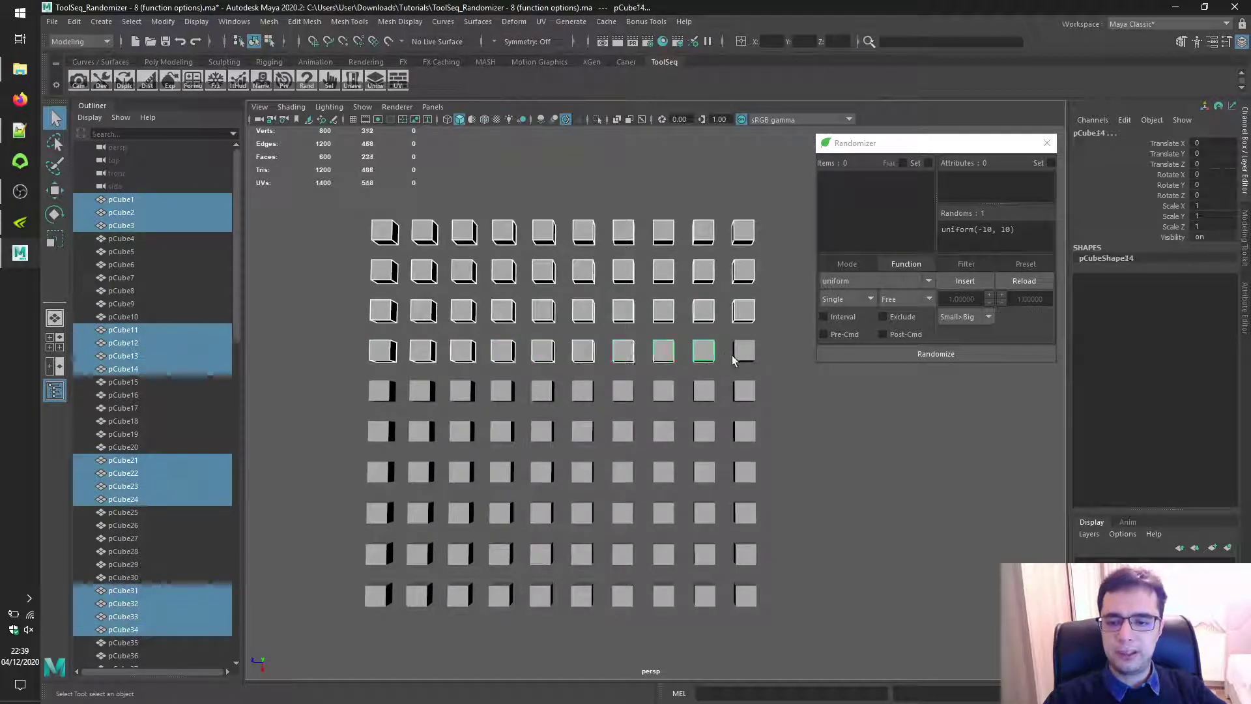
pyautogui.keyDown('shift'); pyautogui.click(744, 351); pyautogui.keyUp('shift')
pyautogui.keyDown('shift'); pyautogui.click(383, 390); pyautogui.keyUp('shift')
pyautogui.keyDown('shift'); pyautogui.click(422, 391); pyautogui.keyUp('shift')
pyautogui.keyDown('shift'); pyautogui.click(463, 391); pyautogui.keyUp('shift')
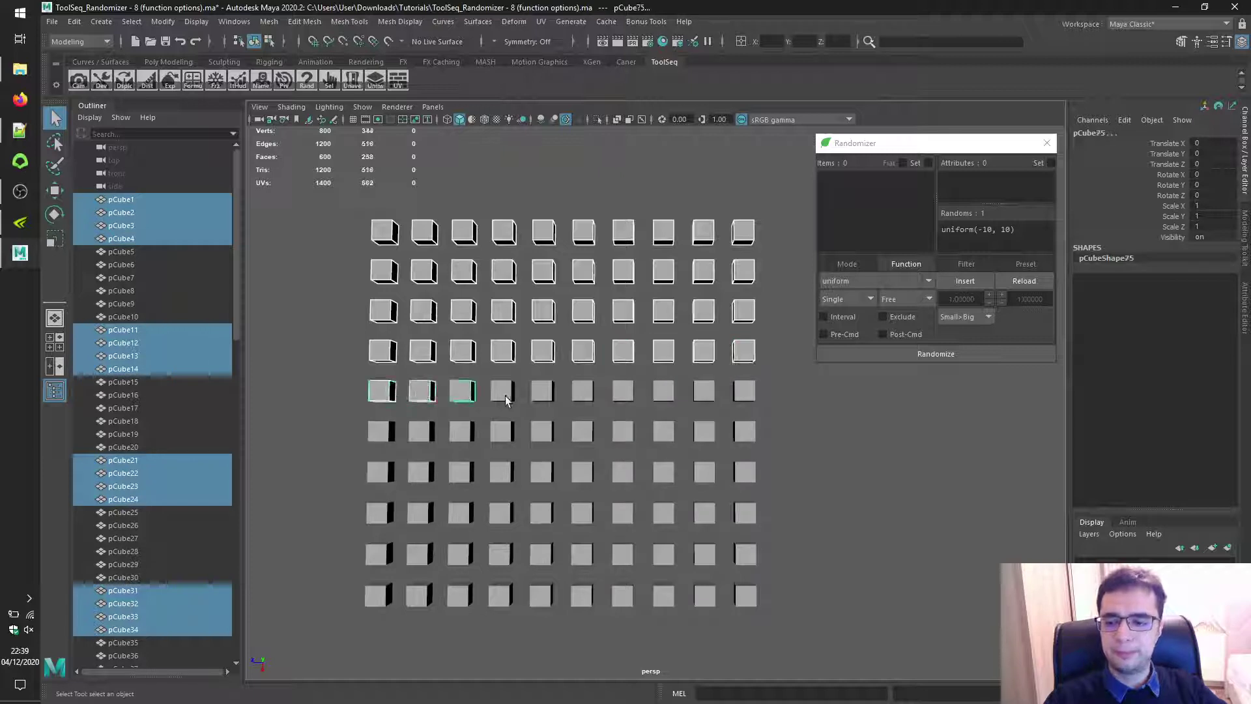
pyautogui.keyDown('shift'); pyautogui.click(503, 391); pyautogui.keyUp('shift')
pyautogui.keyDown('shift'); pyautogui.click(543, 391); pyautogui.keyUp('shift')
pyautogui.keyDown('shift'); pyautogui.click(583, 391); pyautogui.keyUp('shift')
pyautogui.keyDown('shift'); pyautogui.click(622, 391); pyautogui.keyUp('shift')
pyautogui.keyDown('shift'); pyautogui.click(663, 391); pyautogui.keyUp('shift')
pyautogui.keyDown('shift'); pyautogui.click(703, 391); pyautogui.keyUp('shift')
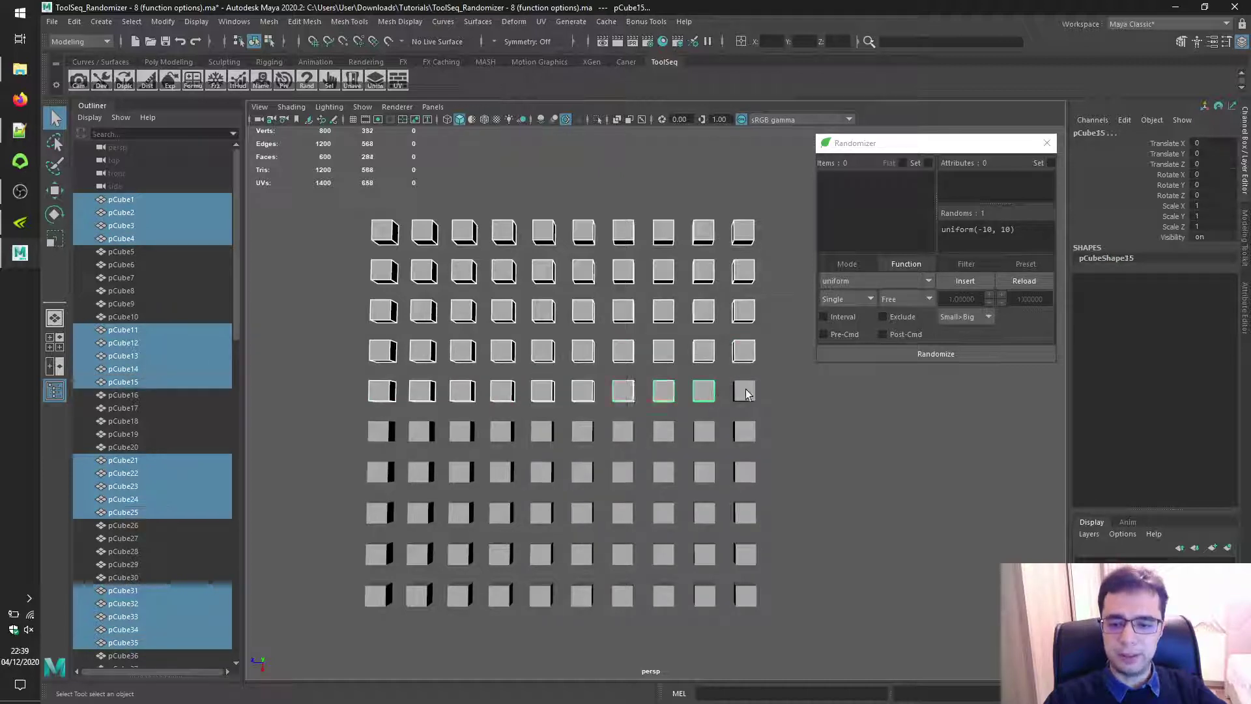
pyautogui.keyDown('shift'); pyautogui.click(743, 391); pyautogui.keyUp('shift')
pyautogui.keyDown('shift'); pyautogui.click(381, 431); pyautogui.keyUp('shift')
pyautogui.keyDown('shift'); pyautogui.click(421, 431); pyautogui.keyUp('shift')
pyautogui.keyDown('shift'); pyautogui.click(462, 432); pyautogui.keyUp('shift')
pyautogui.keyDown('shift'); pyautogui.click(502, 431); pyautogui.keyUp('shift')
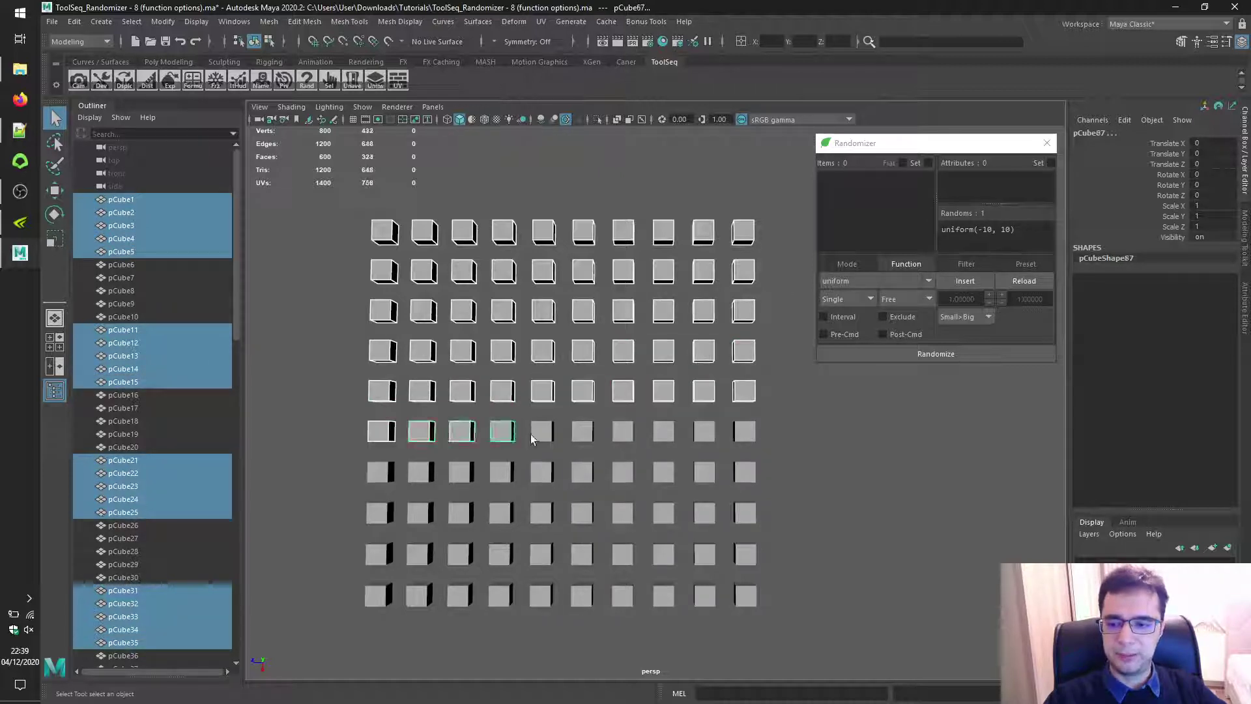
pyautogui.keyDown('shift'); pyautogui.click(583, 432); pyautogui.keyUp('shift')
pyautogui.keyDown('shift'); pyautogui.click(623, 431); pyautogui.keyUp('shift')
pyautogui.keyDown('shift'); pyautogui.click(663, 431); pyautogui.keyUp('shift')
pyautogui.keyDown('shift'); pyautogui.click(703, 432); pyautogui.keyUp('shift')
pyautogui.keyDown('shift'); pyautogui.click(744, 431); pyautogui.keyUp('shift')
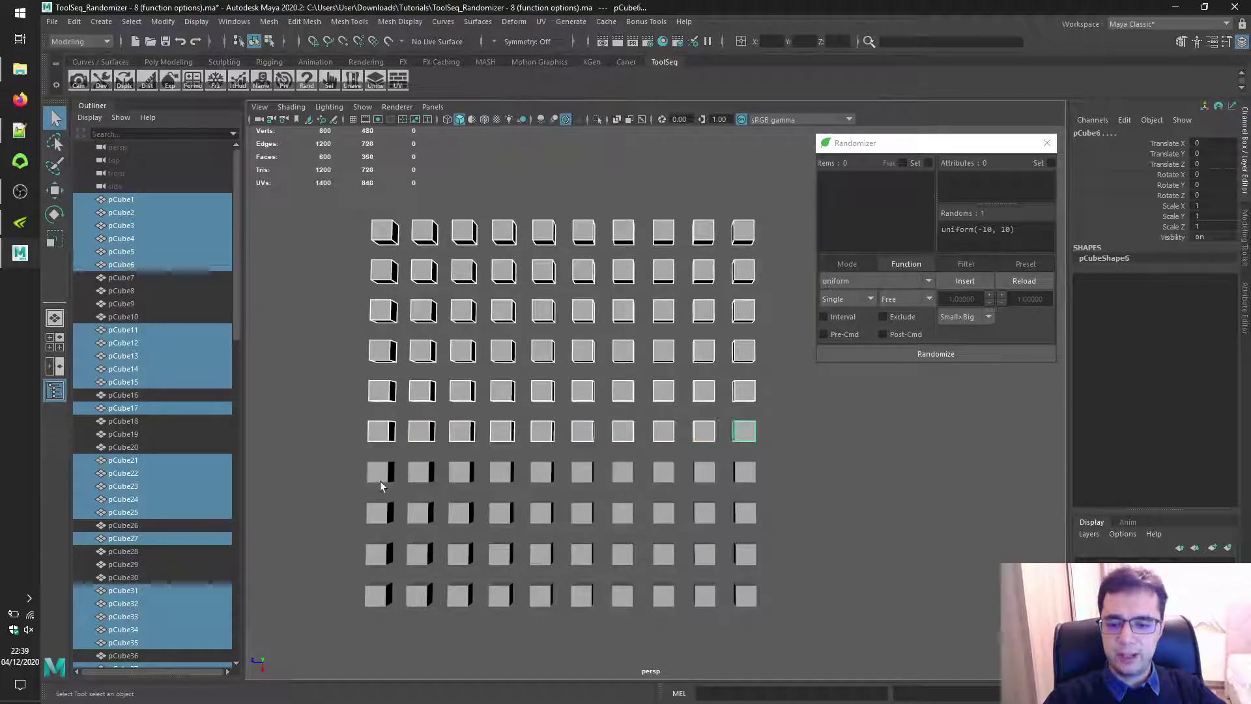
pyautogui.keyDown('shift'); pyautogui.click(383, 479); pyautogui.keyUp('shift')
pyautogui.keyDown('shift'); pyautogui.click(421, 479); pyautogui.keyUp('shift')
pyautogui.keyDown('shift'); pyautogui.click(462, 479); pyautogui.keyUp('shift')
pyautogui.keyDown('shift'); pyautogui.click(502, 479); pyautogui.keyUp('shift')
pyautogui.keyDown('shift'); pyautogui.click(543, 479); pyautogui.keyUp('shift')
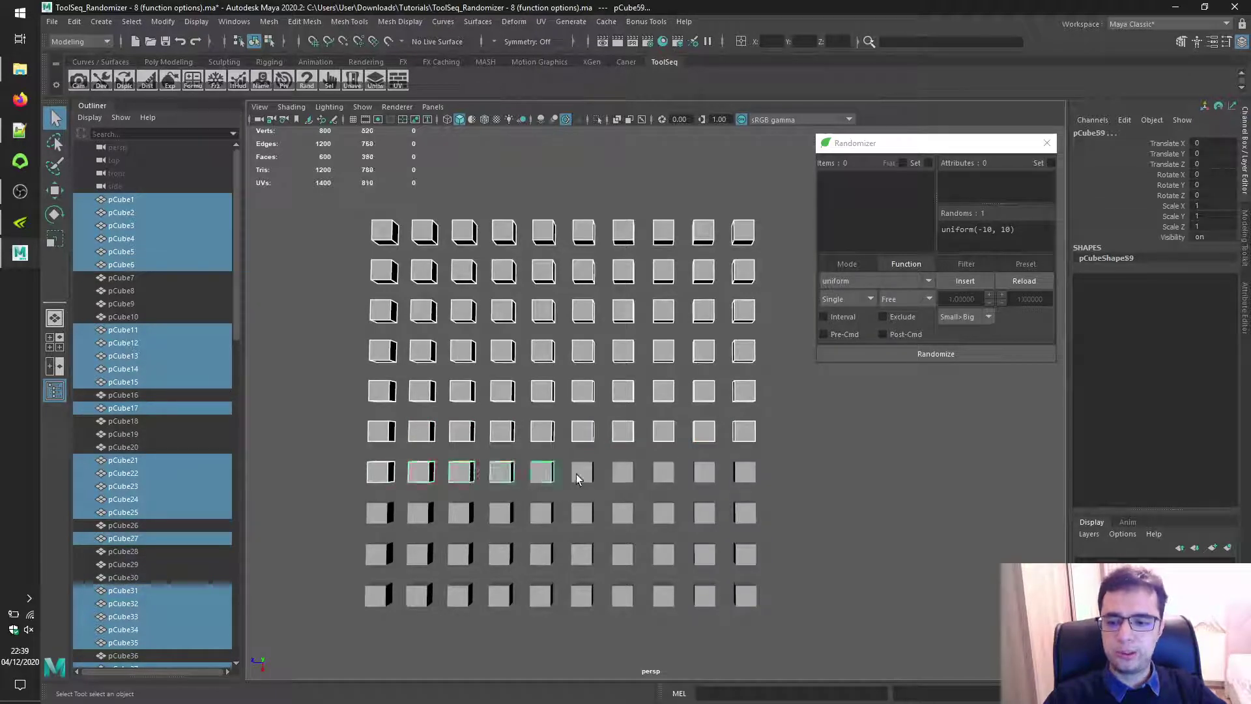
pyautogui.keyDown('shift'); pyautogui.click(579, 477); pyautogui.keyUp('shift')
pyautogui.keyDown('shift'); pyautogui.click(623, 476); pyautogui.keyUp('shift')
pyautogui.keyDown('shift'); pyautogui.click(663, 476); pyautogui.keyUp('shift')
pyautogui.keyDown('shift'); pyautogui.click(704, 476); pyautogui.keyUp('shift')
pyautogui.keyDown('shift'); pyautogui.click(744, 476); pyautogui.keyUp('shift')
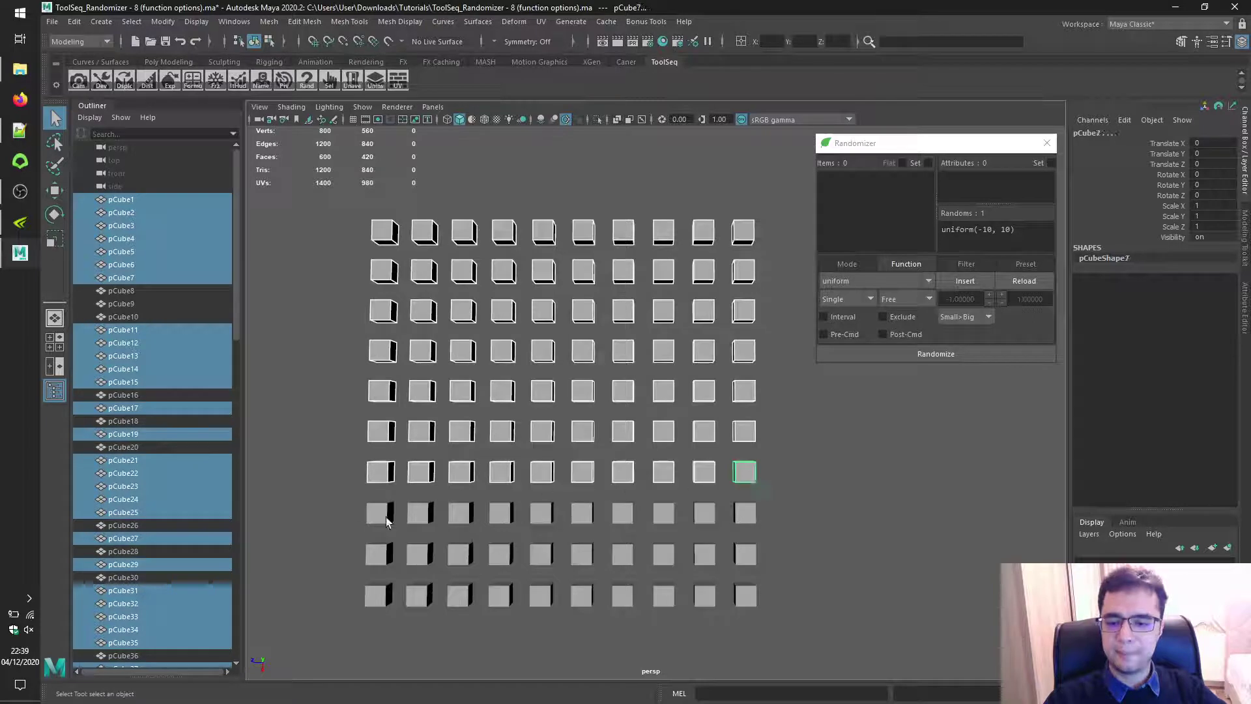
pyautogui.keyDown('shift'); pyautogui.click(381, 515); pyautogui.keyUp('shift')
pyautogui.keyDown('shift'); pyautogui.click(421, 515); pyautogui.keyUp('shift')
pyautogui.keyDown('shift'); pyautogui.click(461, 514); pyautogui.keyUp('shift')
pyautogui.keyDown('shift'); pyautogui.click(542, 514); pyautogui.keyUp('shift')
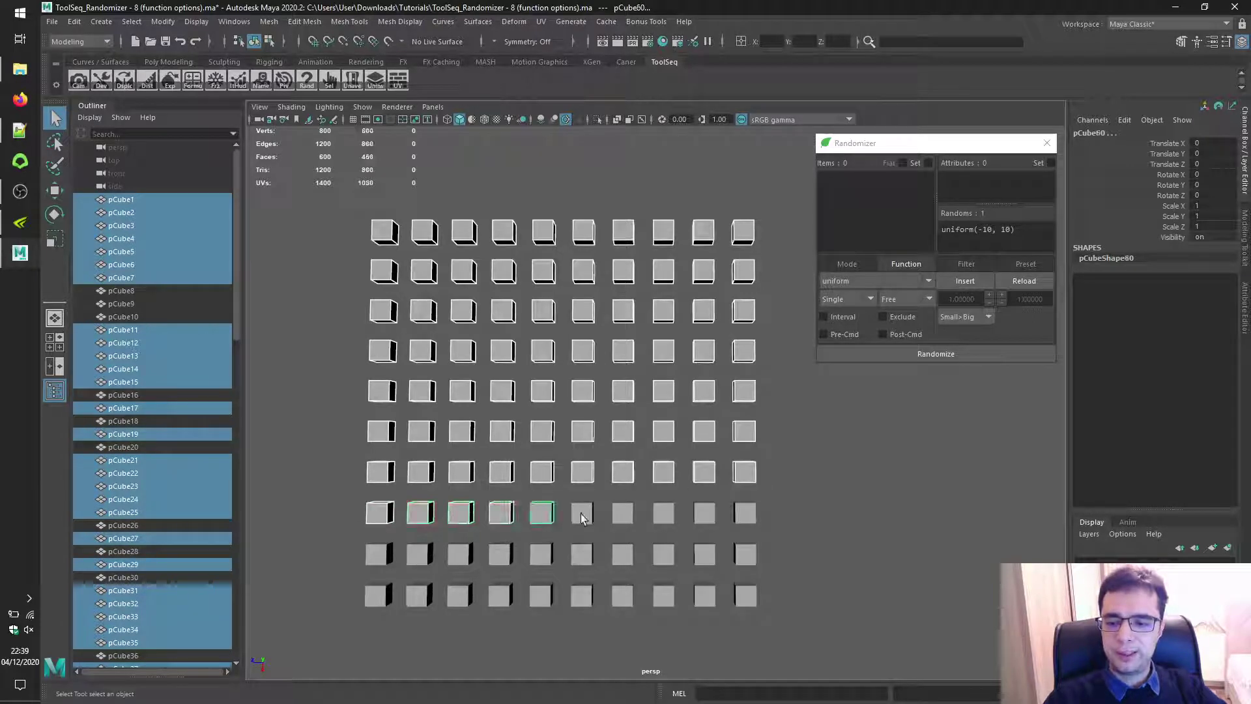
pyautogui.keyDown('shift'); pyautogui.click(582, 513); pyautogui.keyUp('shift')
pyautogui.keyDown('shift'); pyautogui.click(622, 514); pyautogui.keyUp('shift')
pyautogui.keyDown('shift'); pyautogui.click(663, 514); pyautogui.keyUp('shift')
pyautogui.keyDown('shift'); pyautogui.click(704, 514); pyautogui.keyUp('shift')
pyautogui.keyDown('shift'); pyautogui.click(745, 514); pyautogui.keyUp('shift')
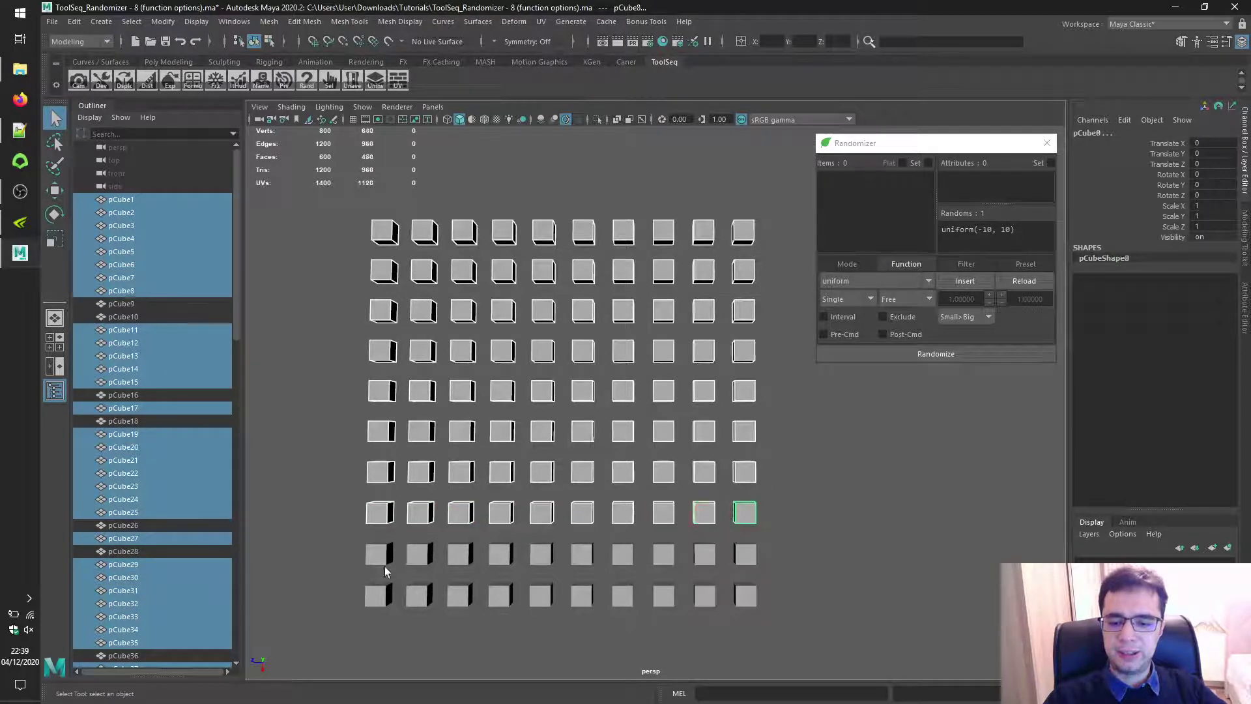
pyautogui.keyDown('shift'); pyautogui.click(379, 554); pyautogui.keyUp('shift')
pyautogui.keyDown('shift'); pyautogui.click(420, 553); pyautogui.keyUp('shift')
pyautogui.keyDown('shift'); pyautogui.click(460, 554); pyautogui.keyUp('shift')
pyautogui.keyDown('shift'); pyautogui.click(501, 555); pyautogui.keyUp('shift')
pyautogui.keyDown('shift'); pyautogui.click(542, 554); pyautogui.keyUp('shift')
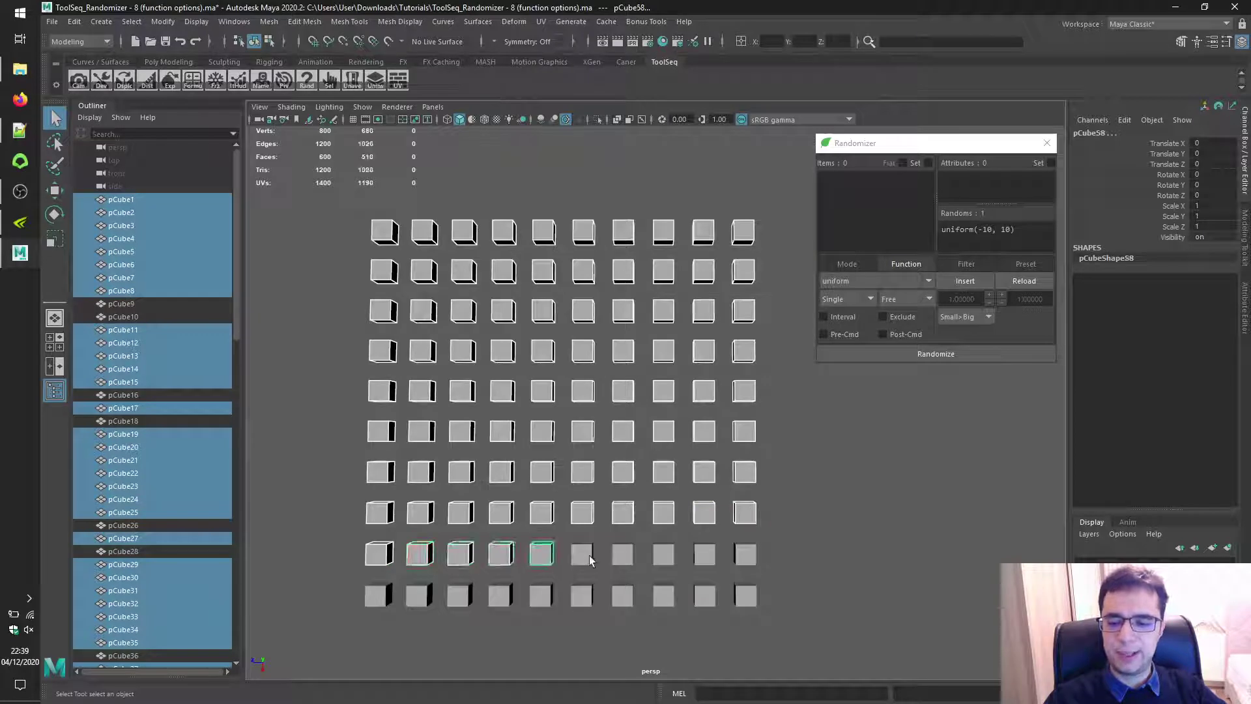
pyautogui.keyDown('shift'); pyautogui.click(582, 554); pyautogui.keyUp('shift')
pyautogui.keyDown('shift'); pyautogui.click(623, 553); pyautogui.keyUp('shift')
pyautogui.keyDown('shift'); pyautogui.click(663, 554); pyautogui.keyUp('shift')
pyautogui.keyDown('shift'); pyautogui.click(704, 554); pyautogui.keyUp('shift')
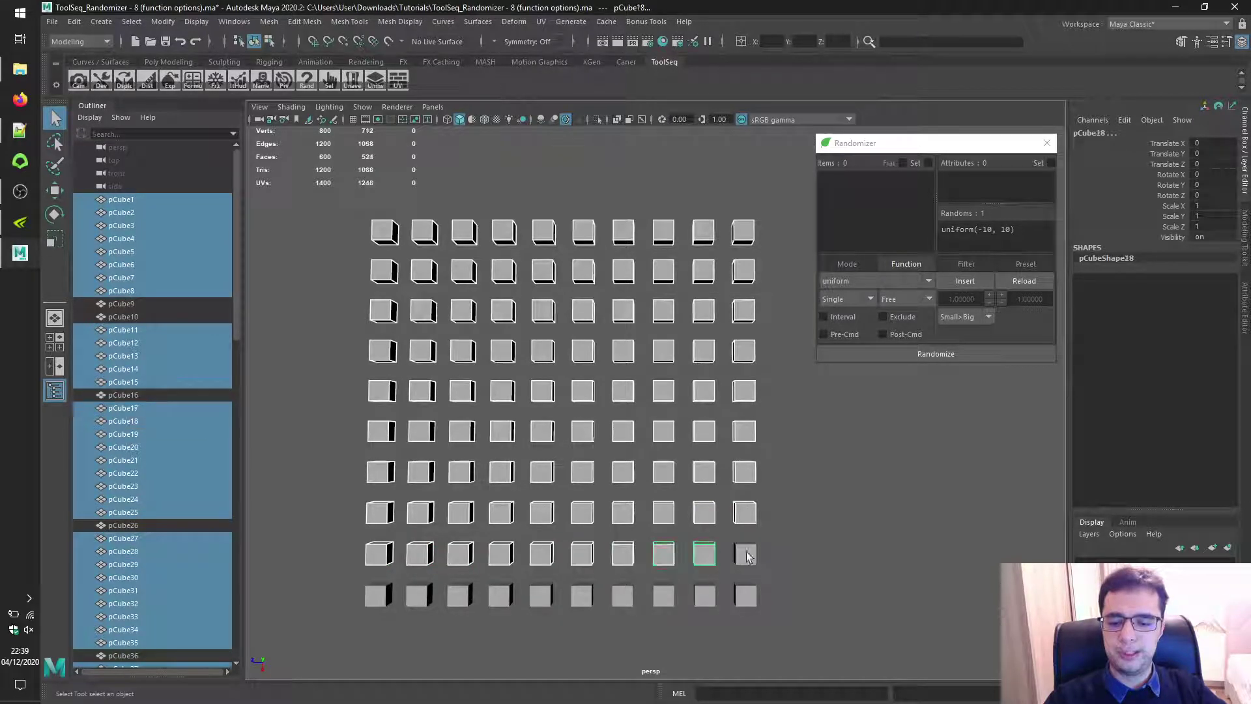
pyautogui.keyDown('shift'); pyautogui.click(745, 554); pyautogui.keyUp('shift')
pyautogui.keyDown('shift'); pyautogui.click(379, 594); pyautogui.keyUp('shift')
pyautogui.keyDown('shift'); pyautogui.click(420, 595); pyautogui.keyUp('shift')
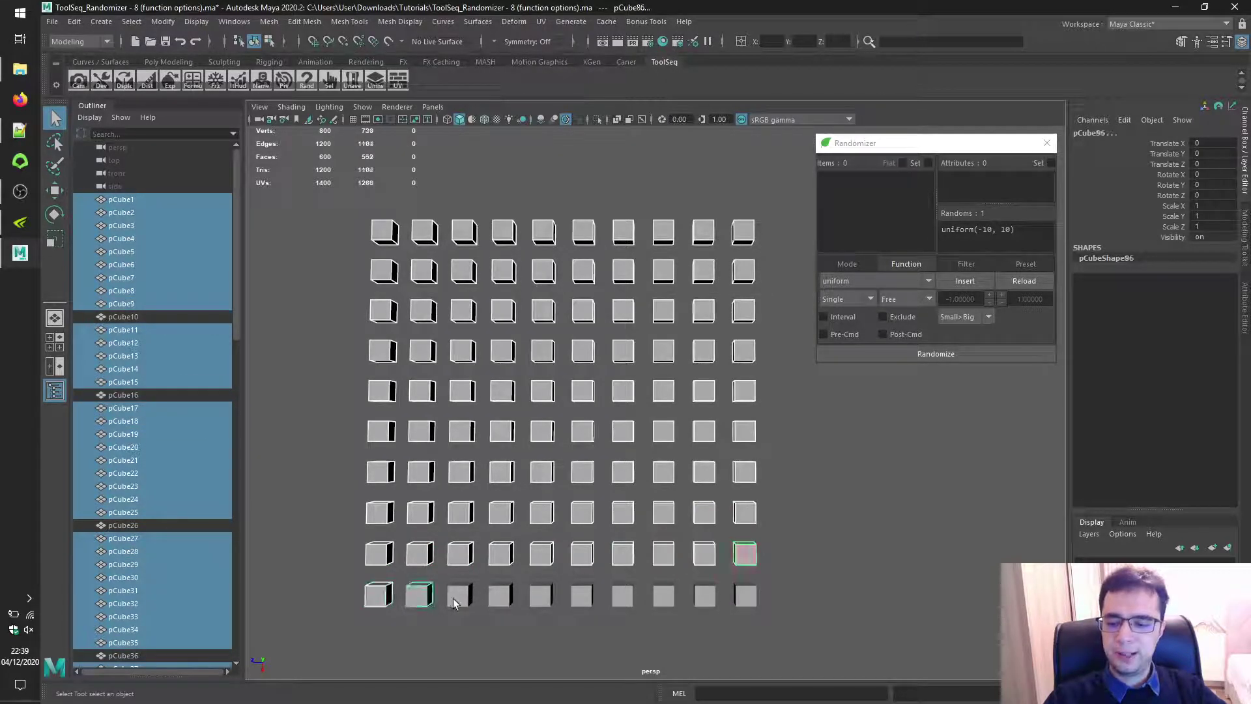
pyautogui.keyDown('shift'); pyautogui.click(460, 595); pyautogui.keyUp('shift')
pyautogui.keyDown('shift'); pyautogui.click(500, 595); pyautogui.keyUp('shift')
pyautogui.keyDown('shift'); pyautogui.click(542, 594); pyautogui.keyUp('shift')
pyautogui.keyDown('shift'); pyautogui.click(581, 595); pyautogui.keyUp('shift')
pyautogui.keyDown('shift'); pyautogui.click(635, 601); pyautogui.keyUp('shift')
pyautogui.keyDown('shift'); pyautogui.click(664, 594); pyautogui.keyUp('shift')
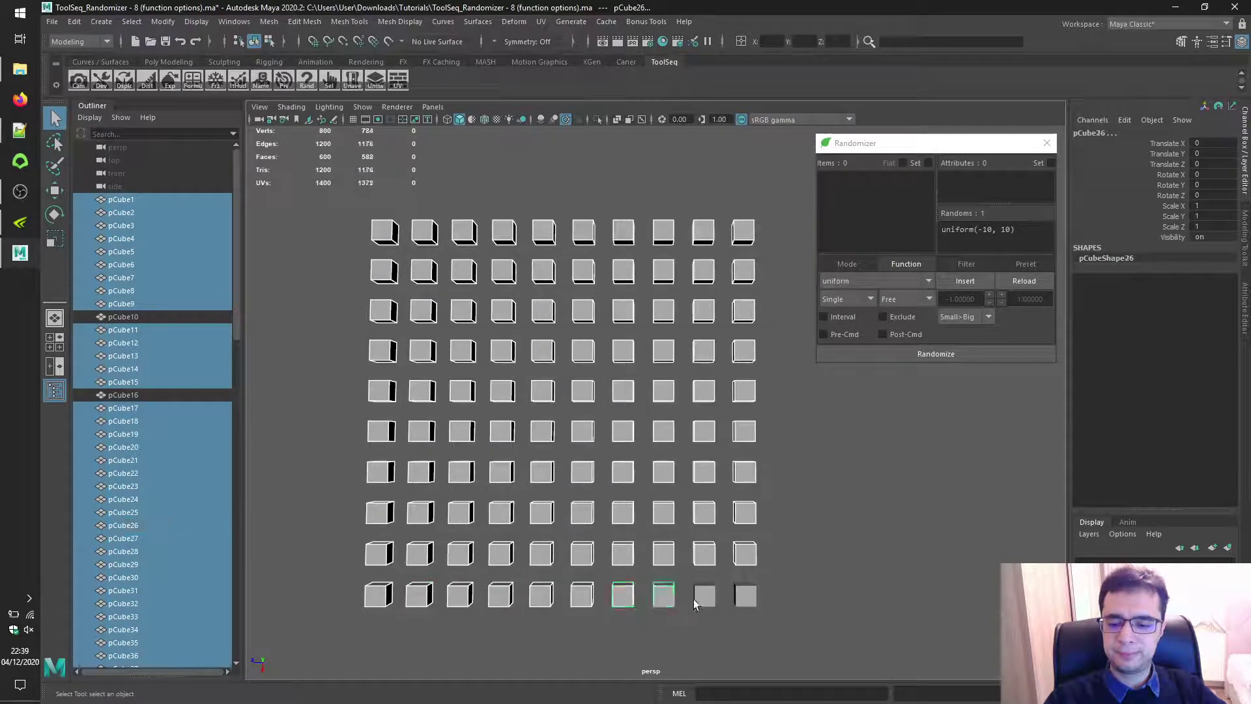
pyautogui.keyDown('shift'); pyautogui.click(703, 595); pyautogui.keyUp('shift')
pyautogui.keyDown('shift'); pyautogui.click(745, 594); pyautogui.keyUp('shift')
# Load the selected cubes as the Randomizer's items and enter ry as the attribute.
pyautogui.click(851, 168)
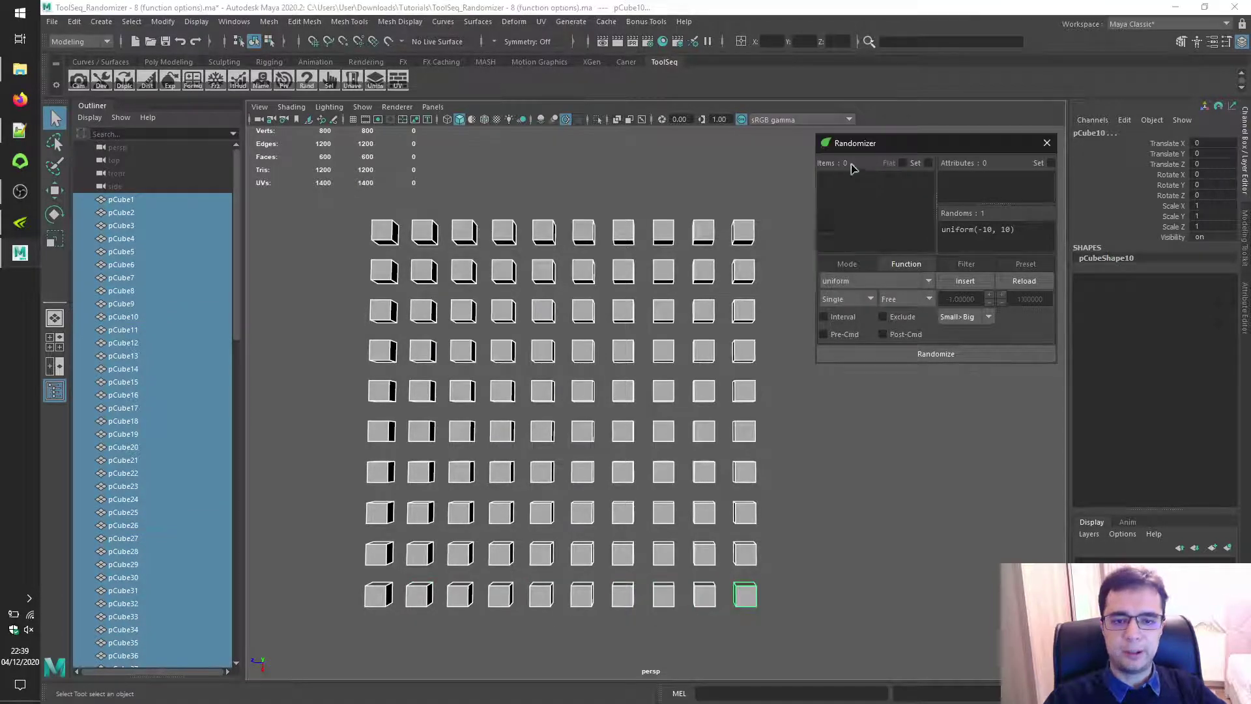
pyautogui.click(847, 262)
pyautogui.click(899, 265)
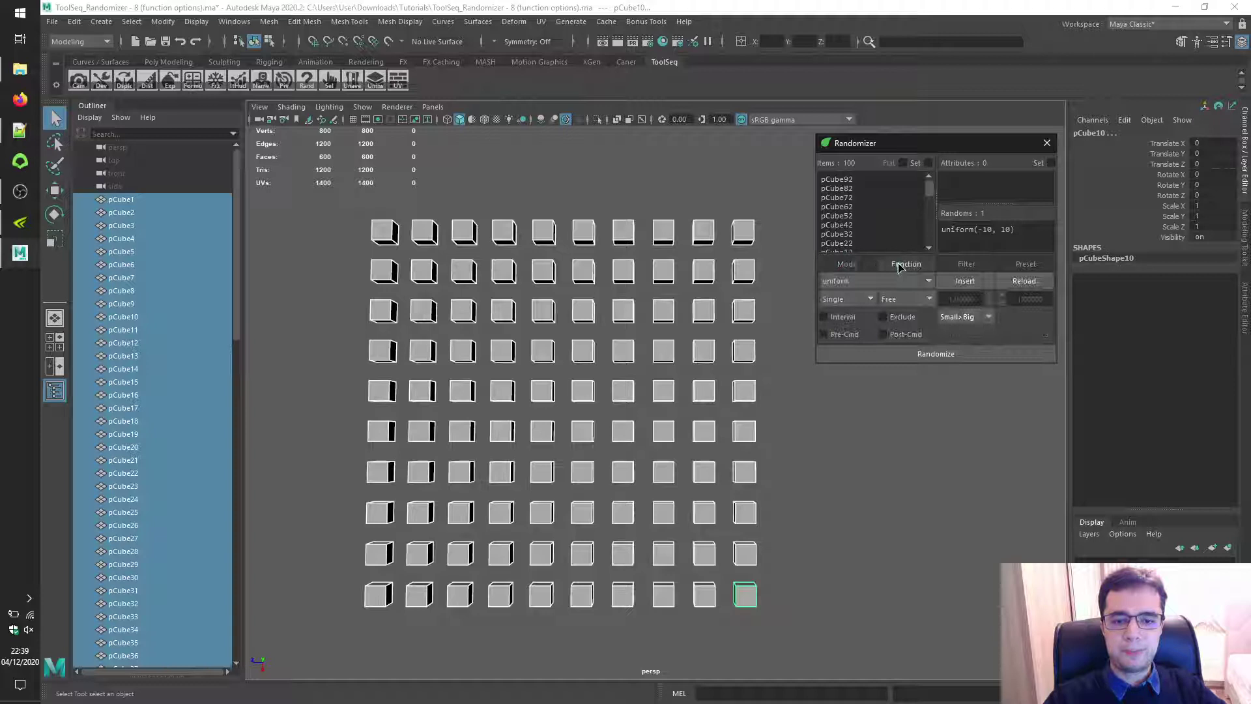
pyautogui.click(972, 180)
pyautogui.write('ry')
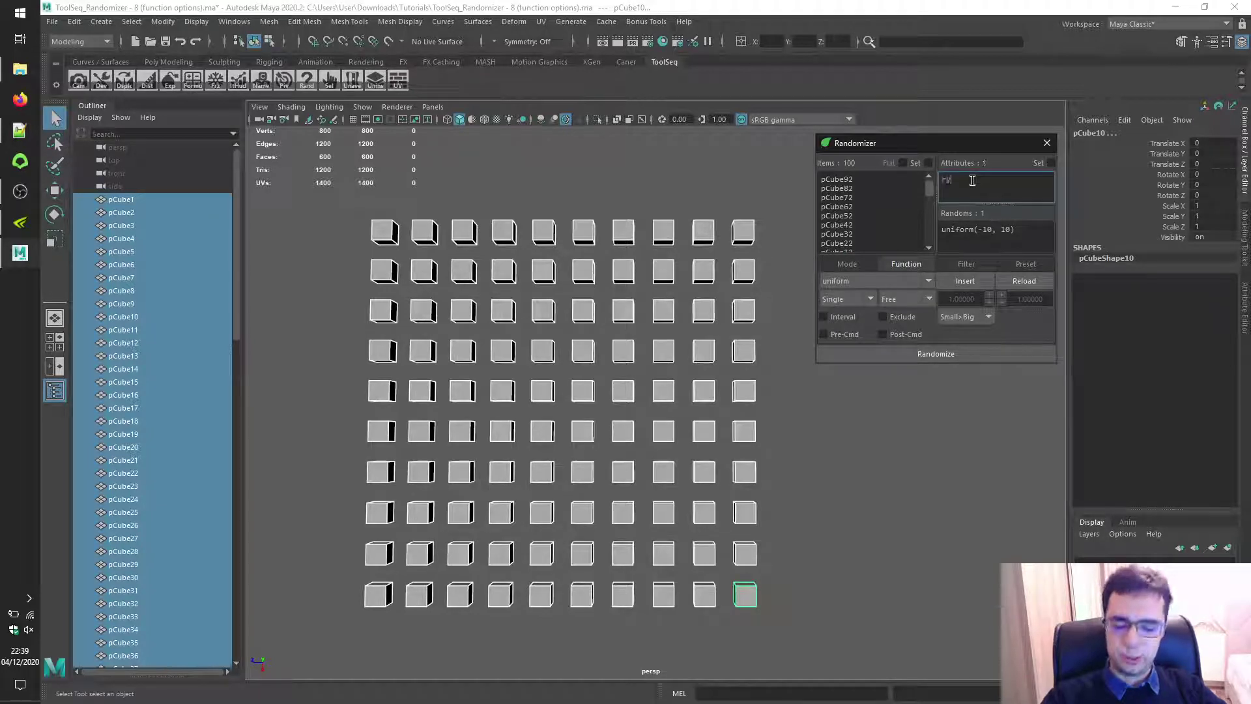
# Change the random expression to uniform(0, 90).
pyautogui.moveTo(988, 204); pyautogui.dragTo(988, 197)
pyautogui.click(988, 220)
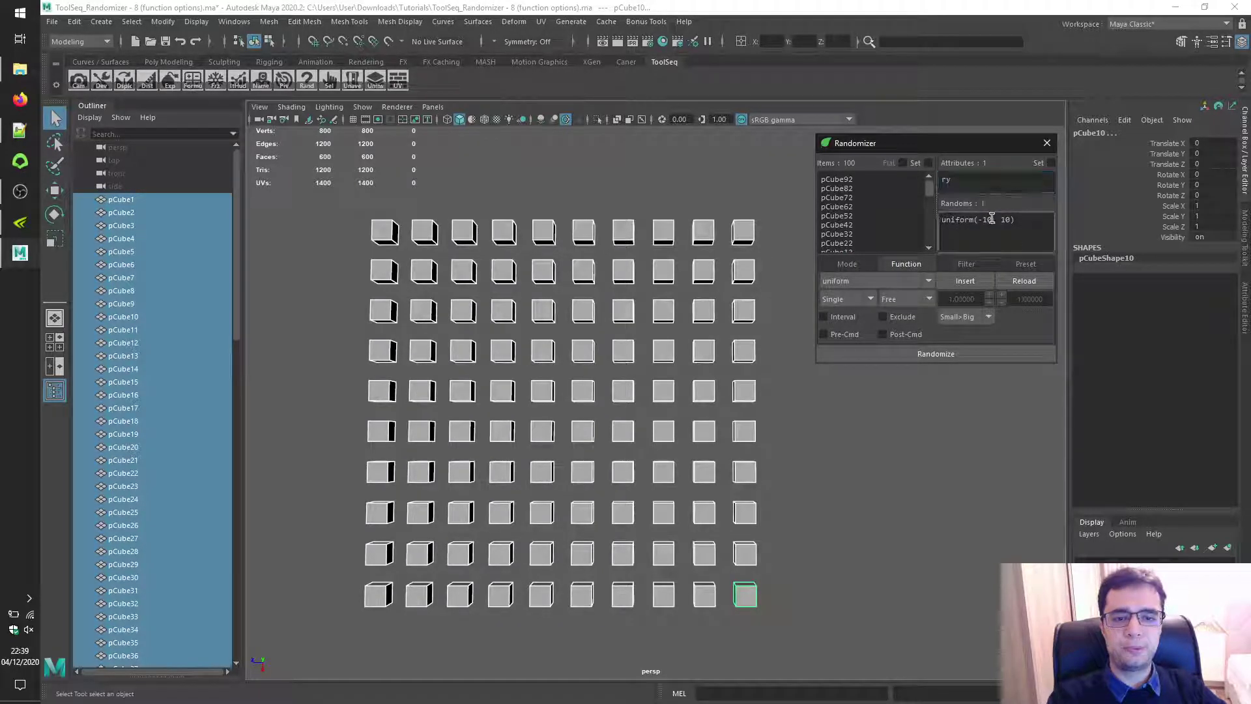
pyautogui.press('BackSpace')
pyautogui.press('BackSpace')
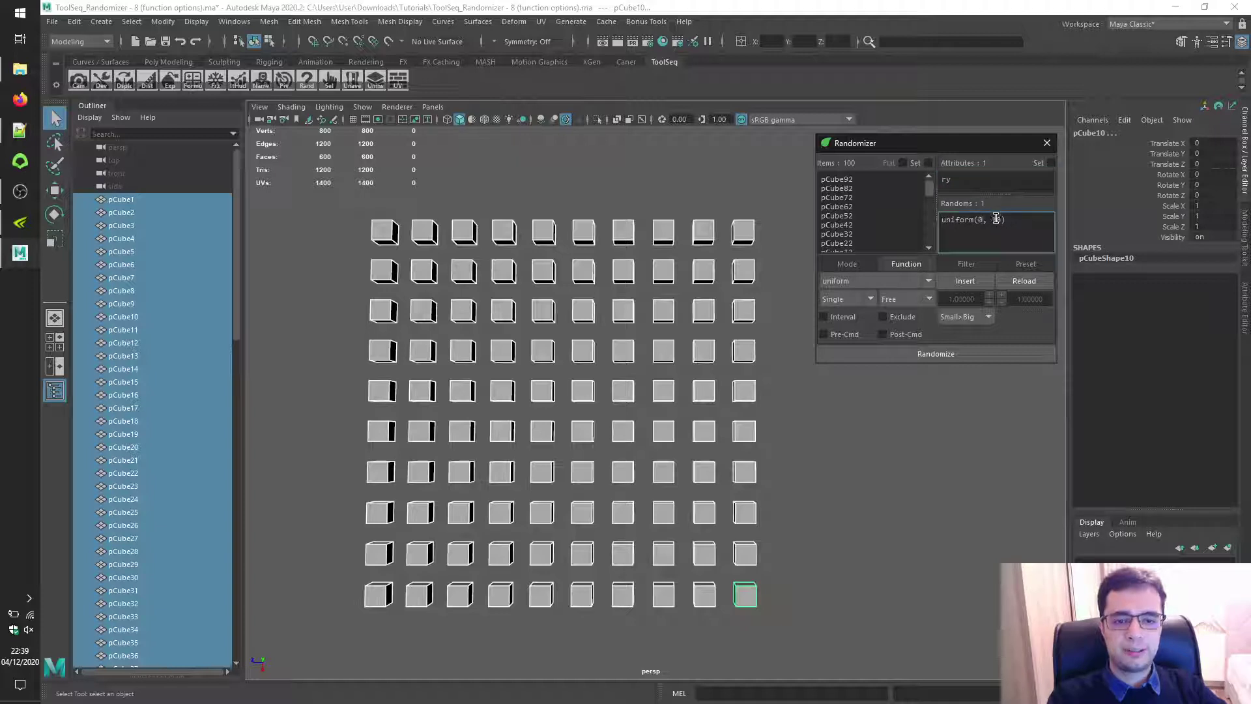
pyautogui.click(996, 219)
pyautogui.press('BackSpace')
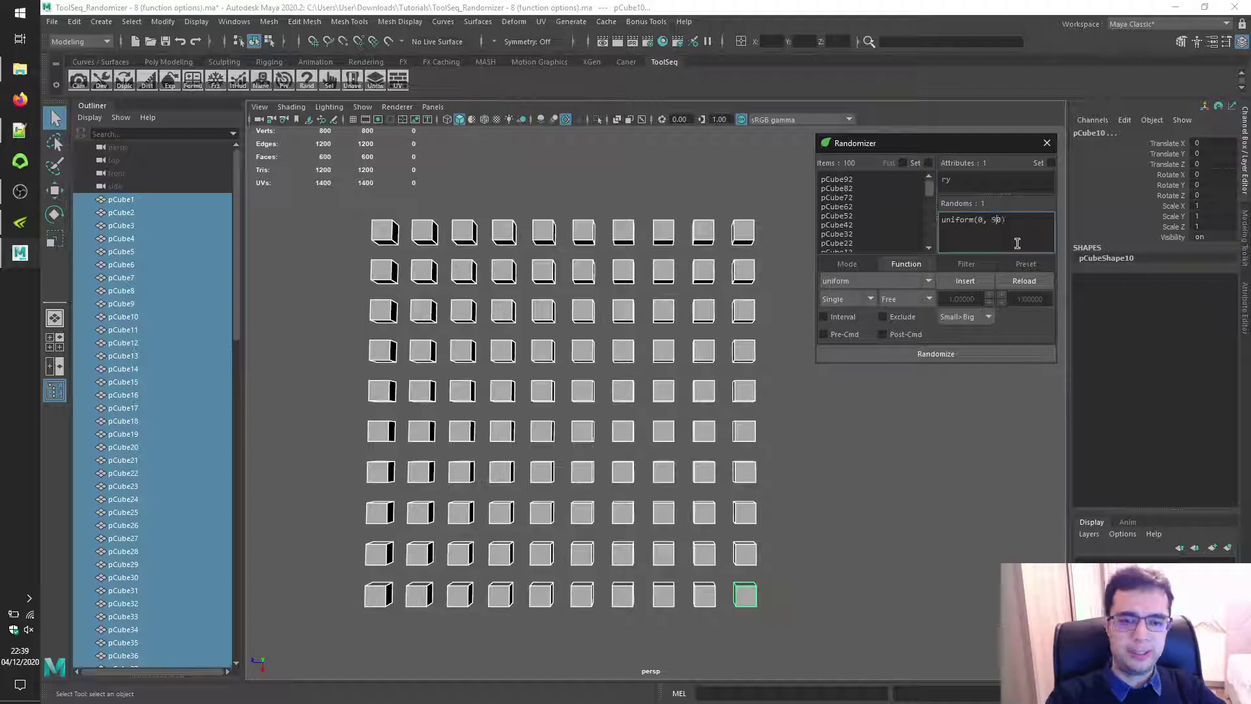
# Randomize the cubes and check the Rotate Y values of the first and last cubes in the grid.
pyautogui.click(944, 354)
pyautogui.click(439, 199)
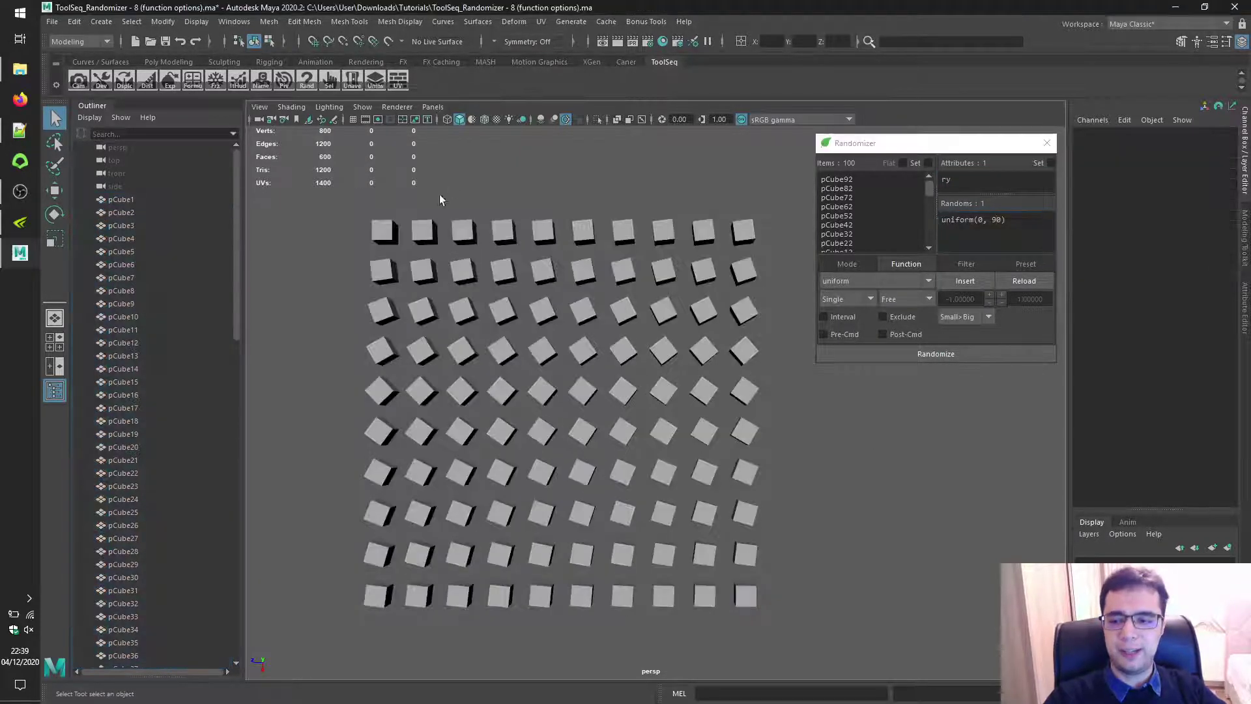
pyautogui.click(381, 237)
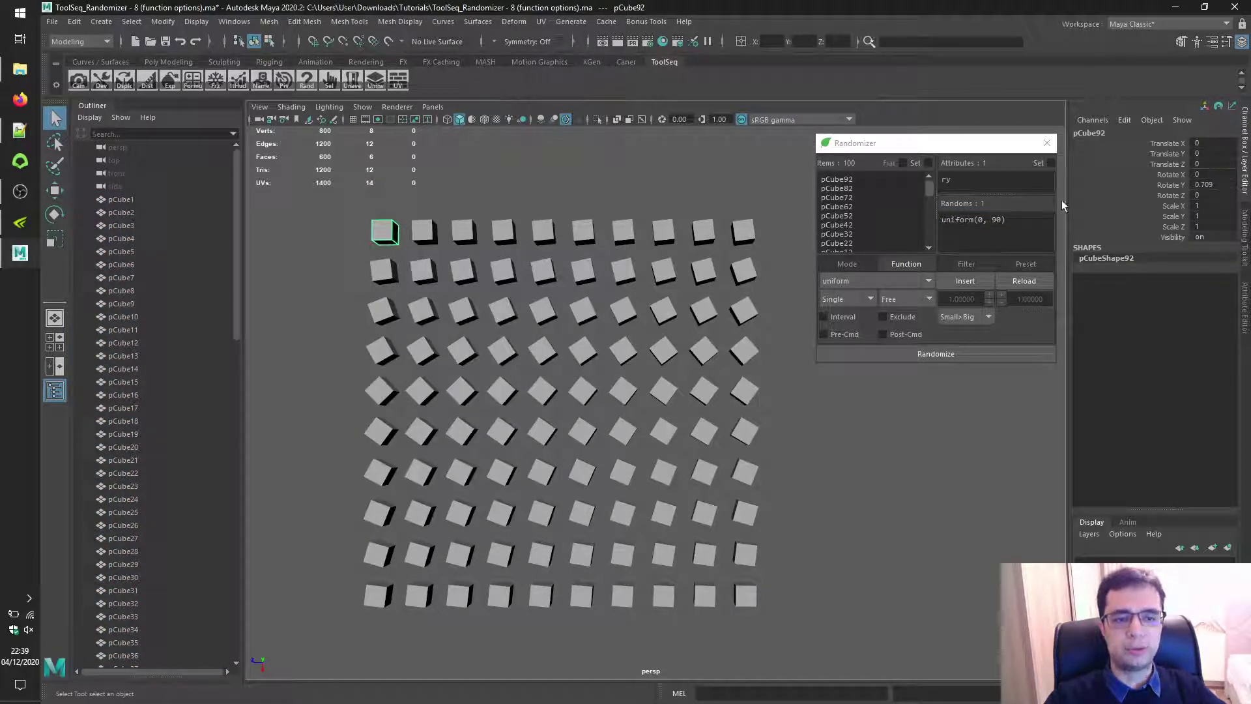
pyautogui.click(751, 593)
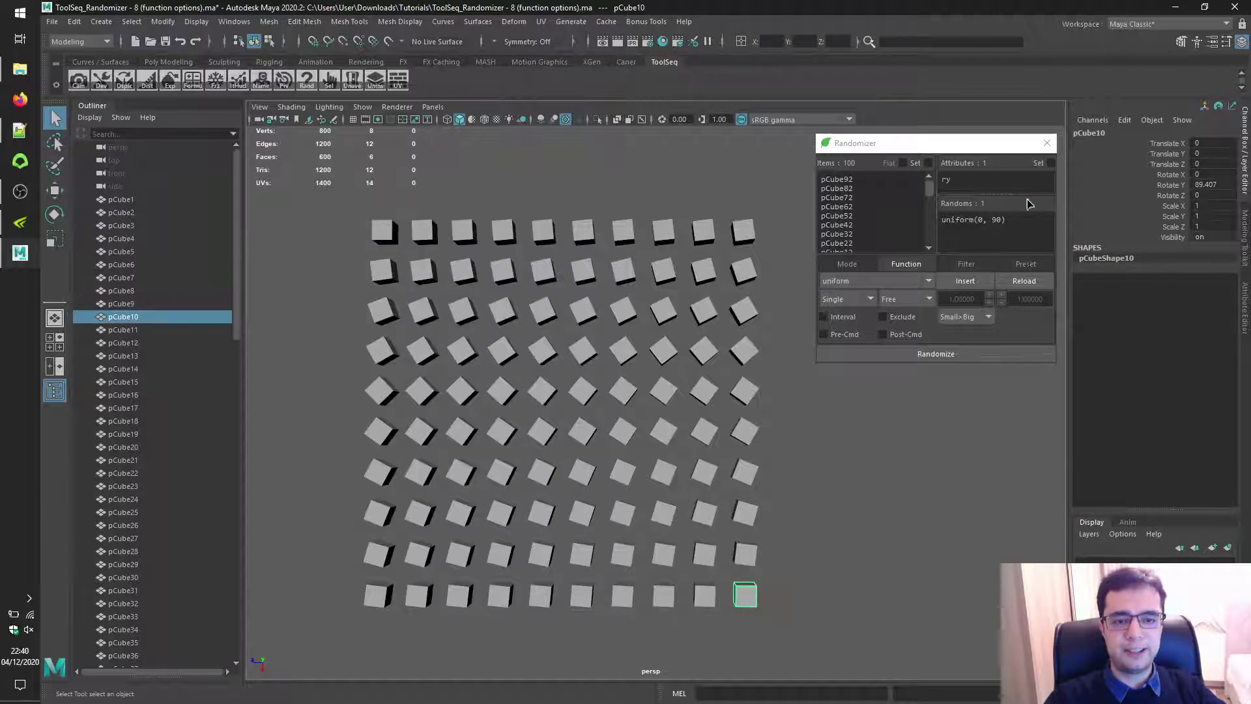
# Randomize the cubes again with the sort order Big>Small and check the first cube's Rotate Y value.
pyautogui.click(967, 319)
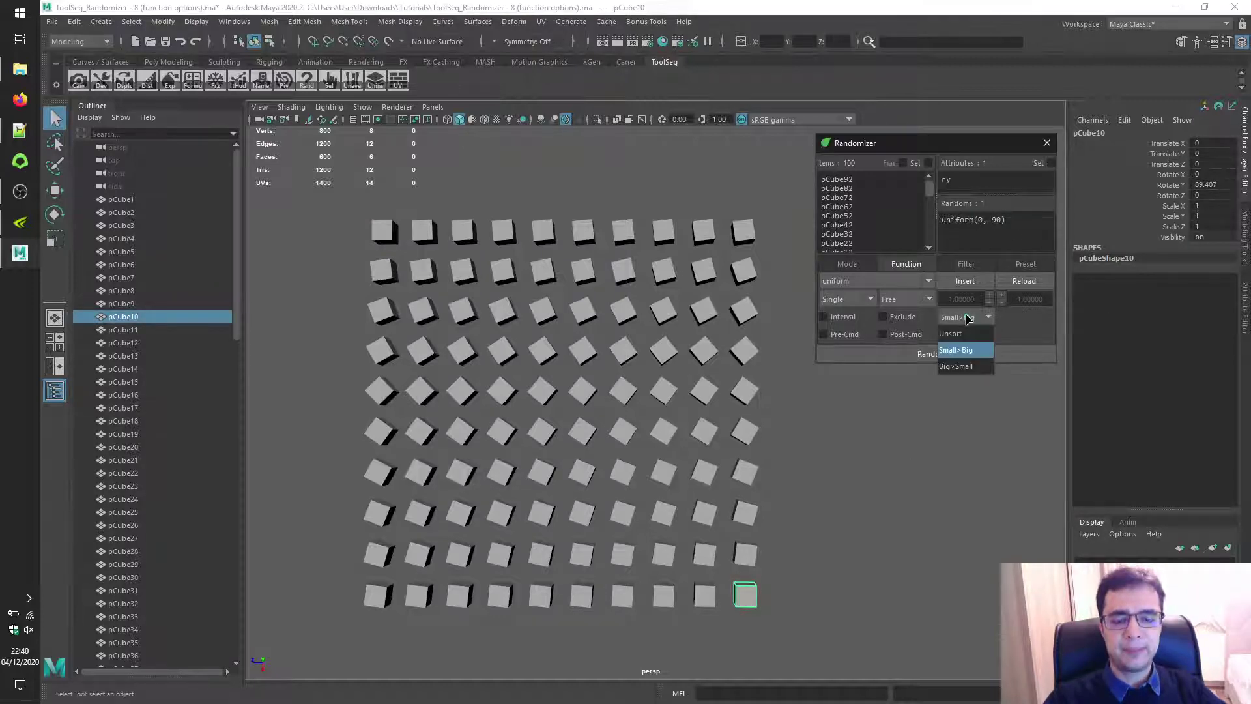
pyautogui.click(967, 363)
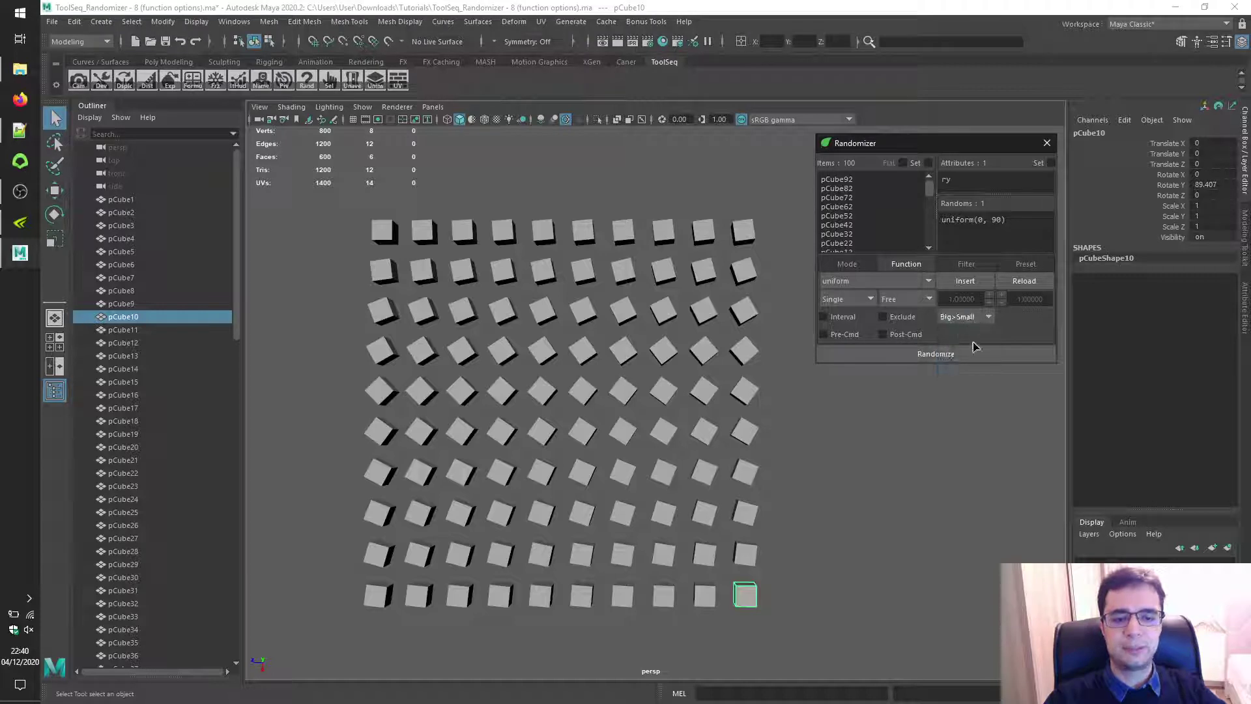
pyautogui.click(970, 356)
pyautogui.click(371, 233)
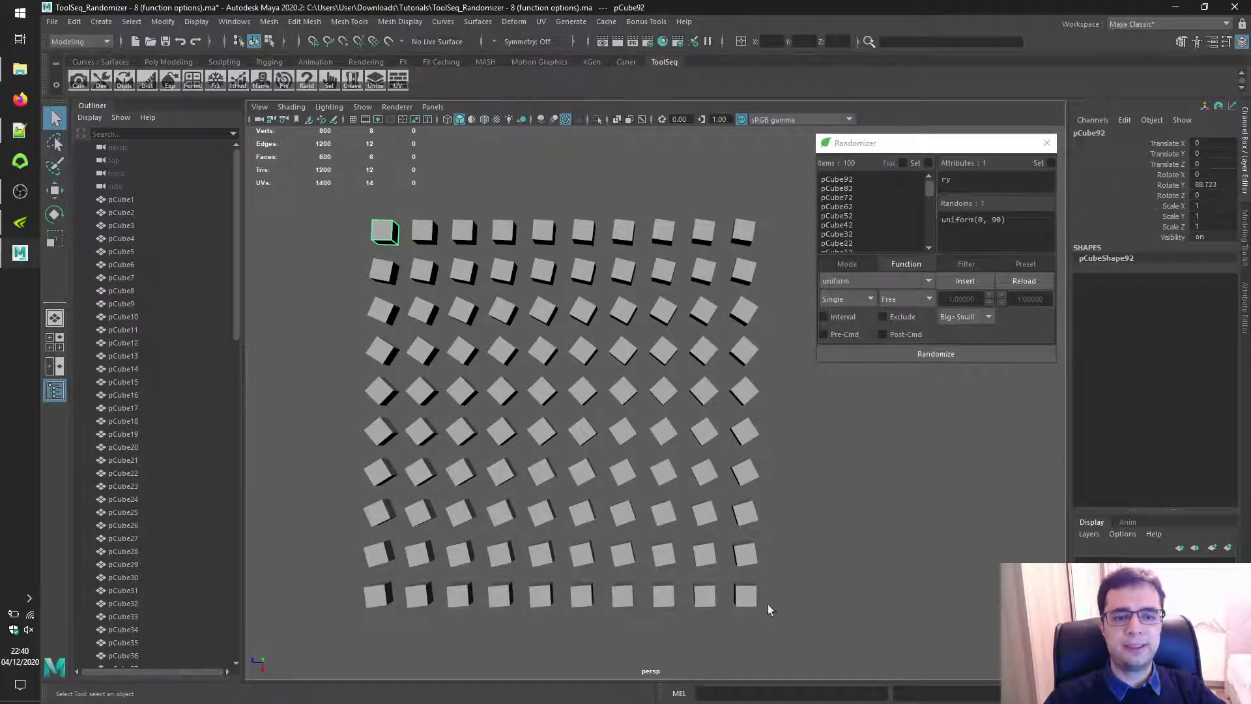
# Check the last cube's Rotate Y value and set the Randomizer's sort order to Small>Big.
pyautogui.click(750, 597)
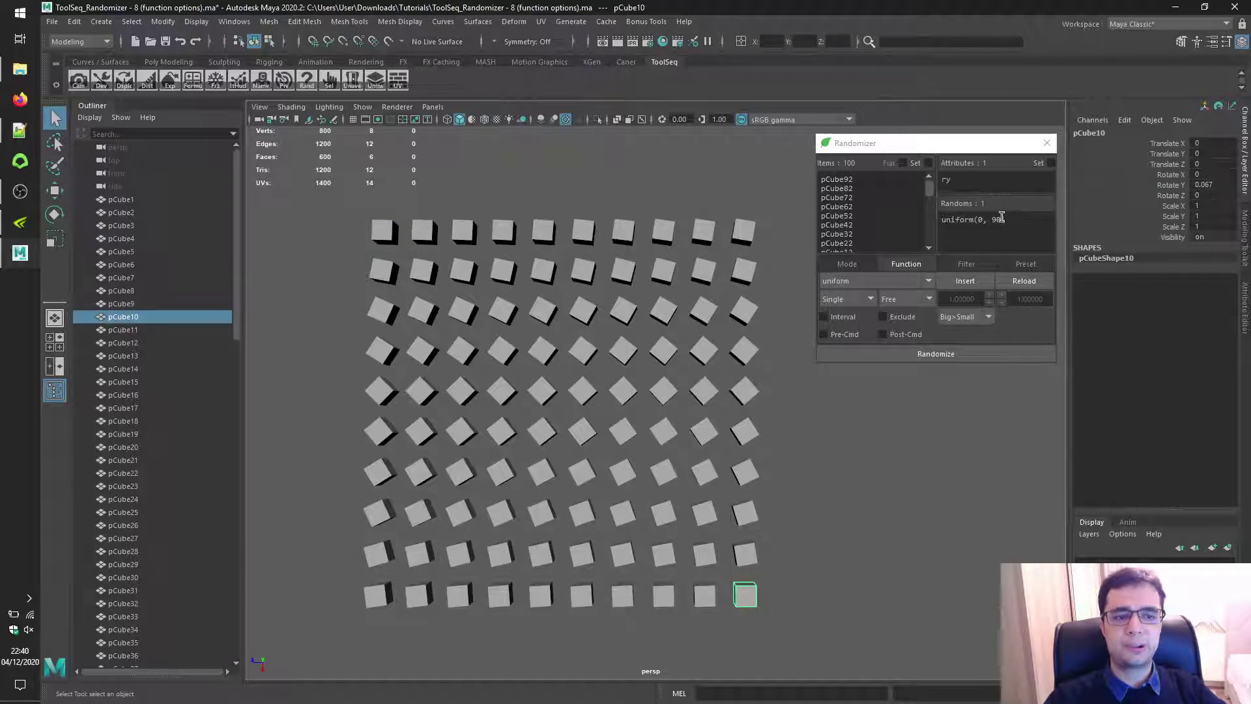
pyautogui.click(957, 318)
pyautogui.click(956, 350)
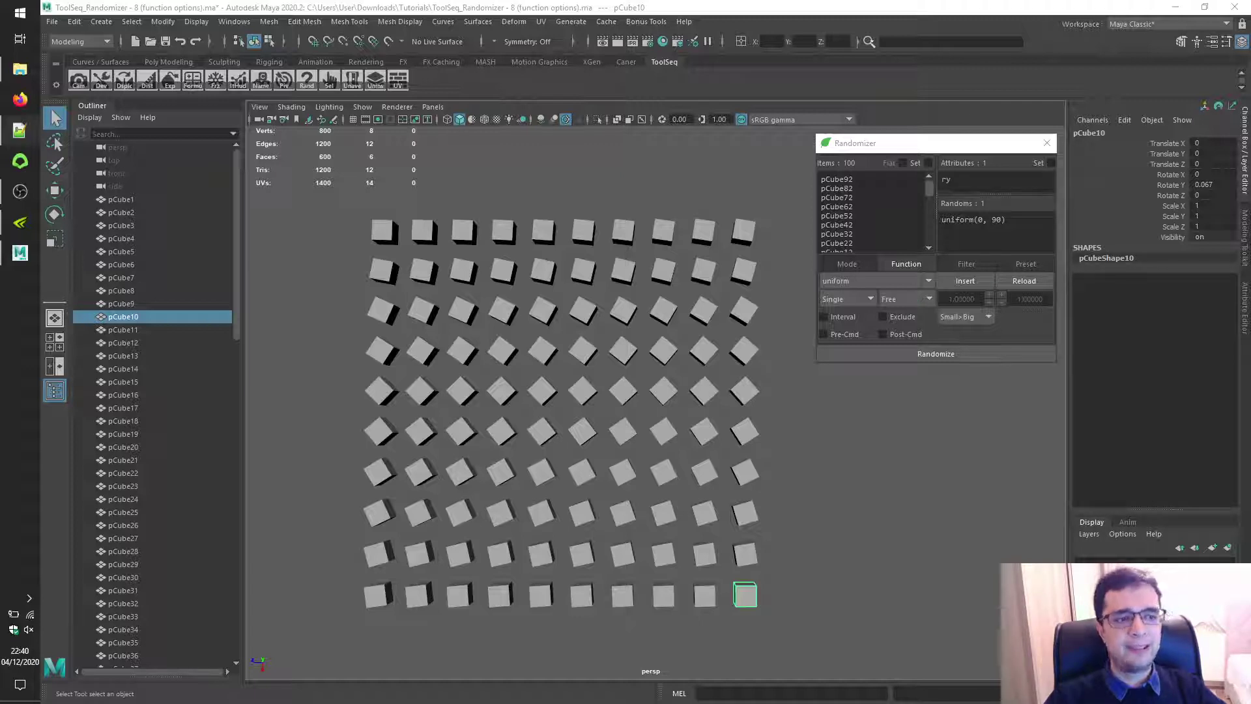
# Examine the Randomizer's list of available random functions, keep uniform, and clear the cube selection.
pyautogui.click(881, 281)
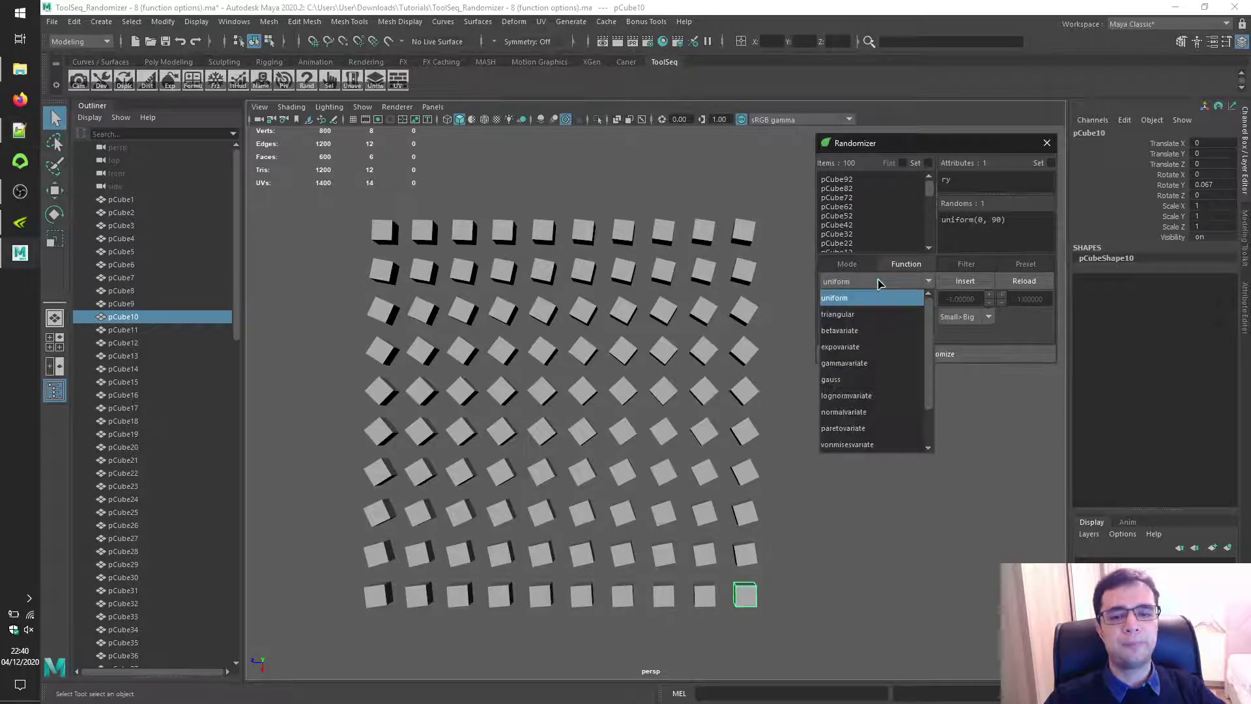
pyautogui.scroll(-1, 881, 349)
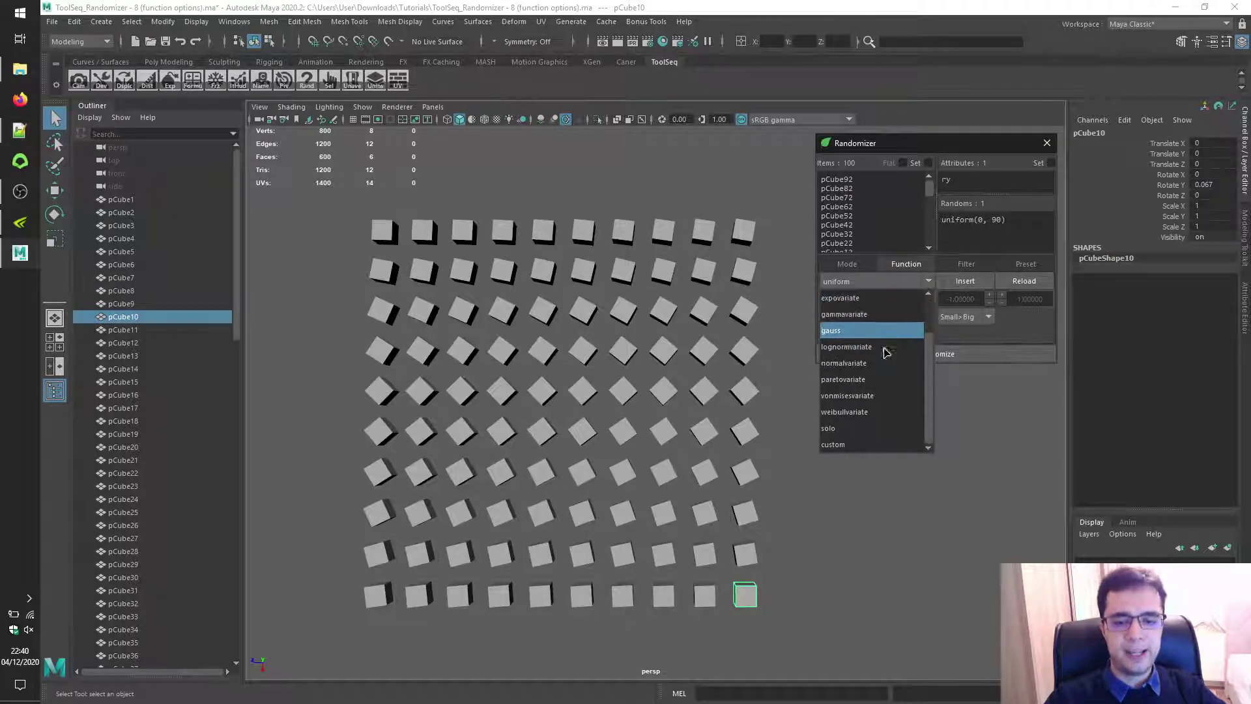
pyautogui.click(1007, 387)
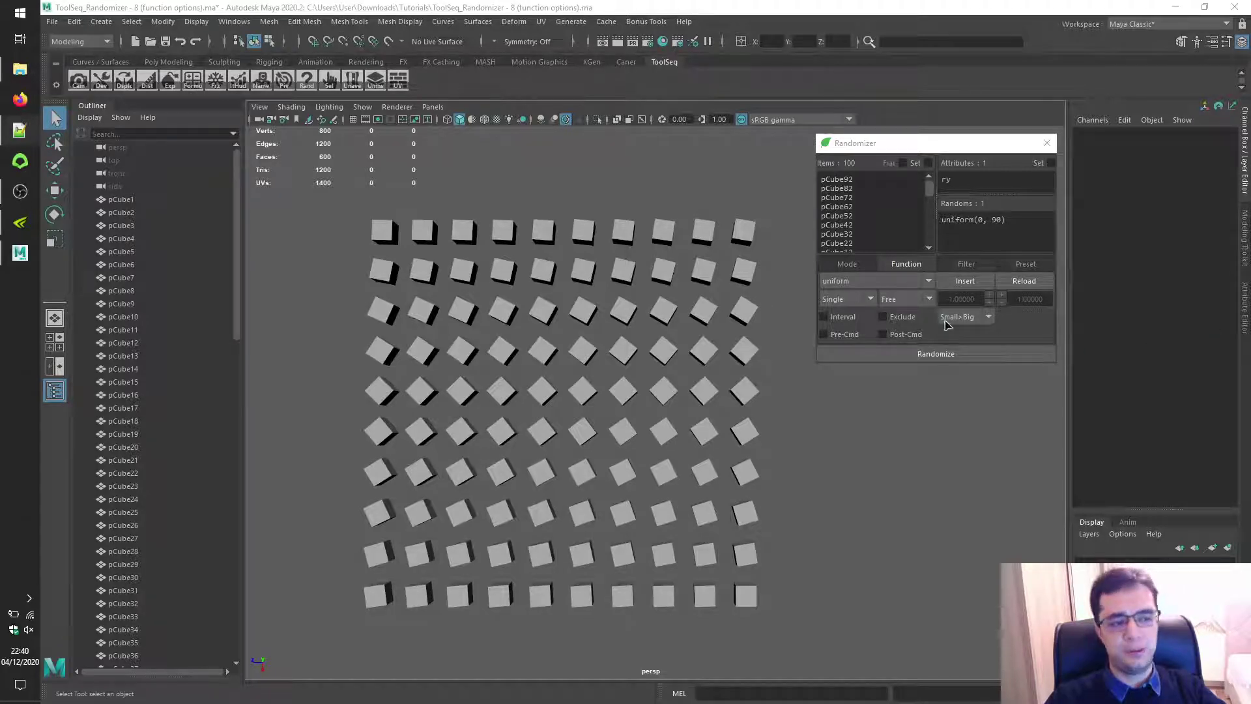
# Try the Clamp and Return limit modes in the Randomizer and set the mode back to Free.
pyautogui.click(909, 299)
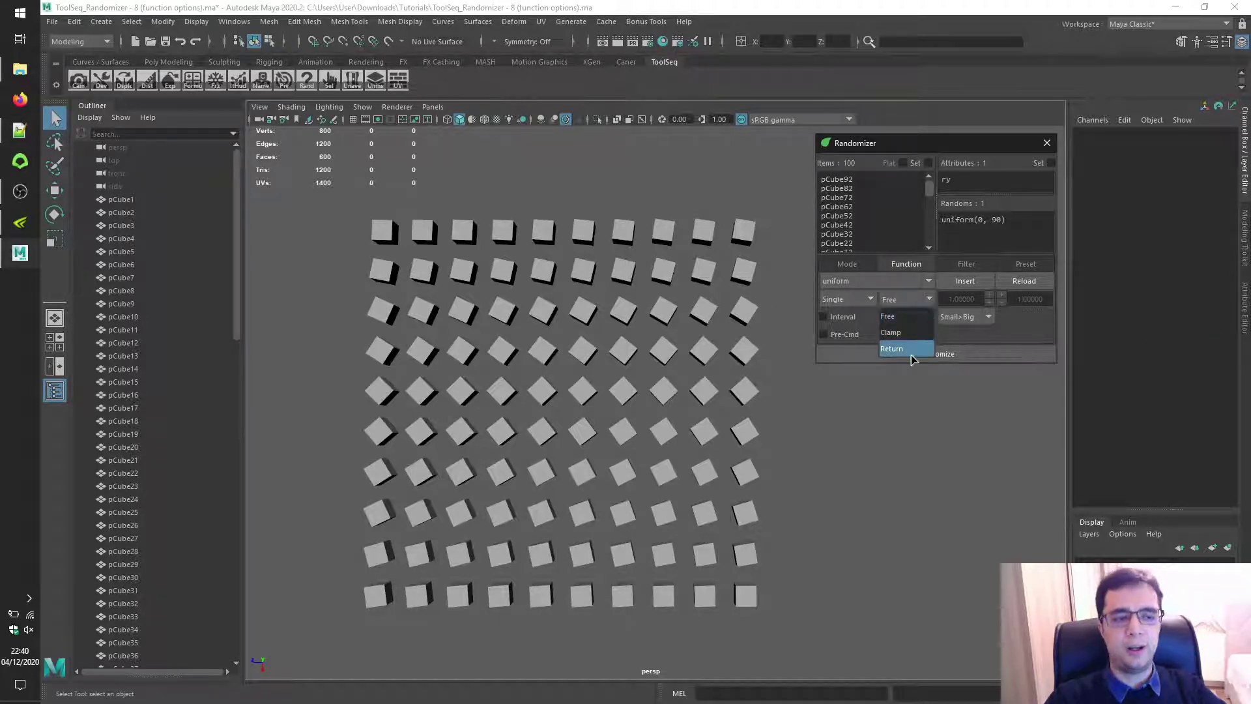
pyautogui.click(911, 333)
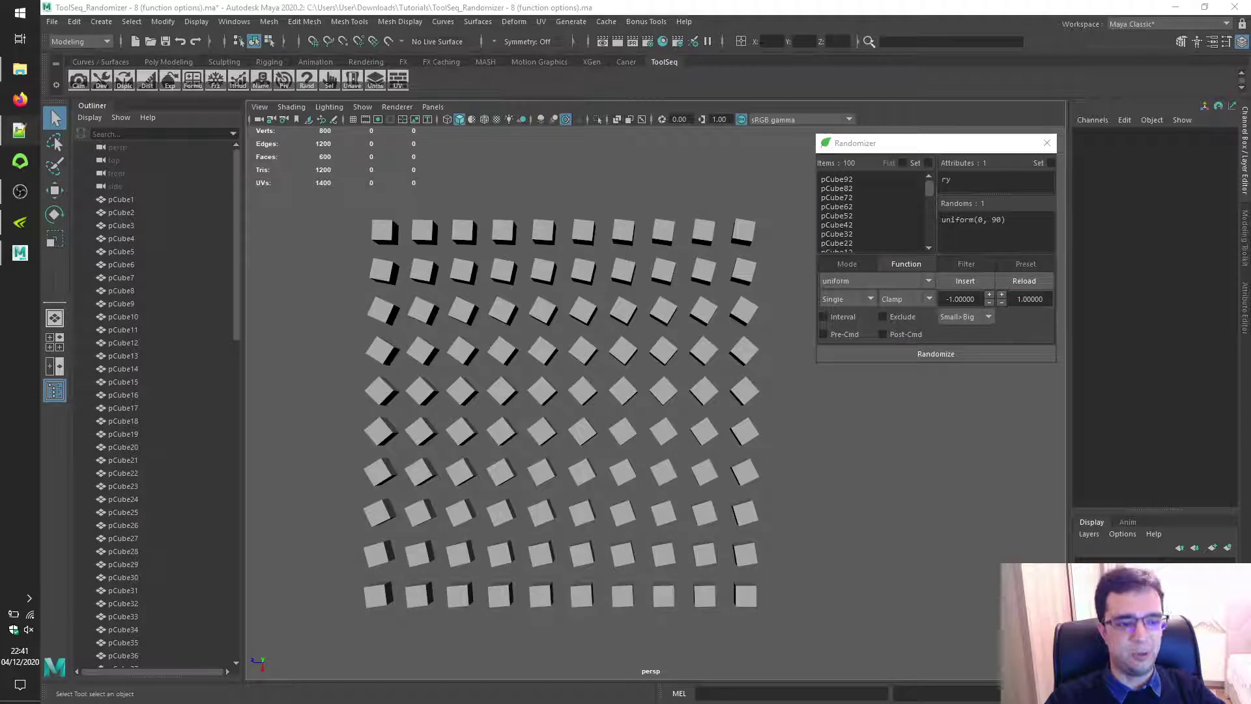
pyautogui.click(915, 301)
pyautogui.click(909, 345)
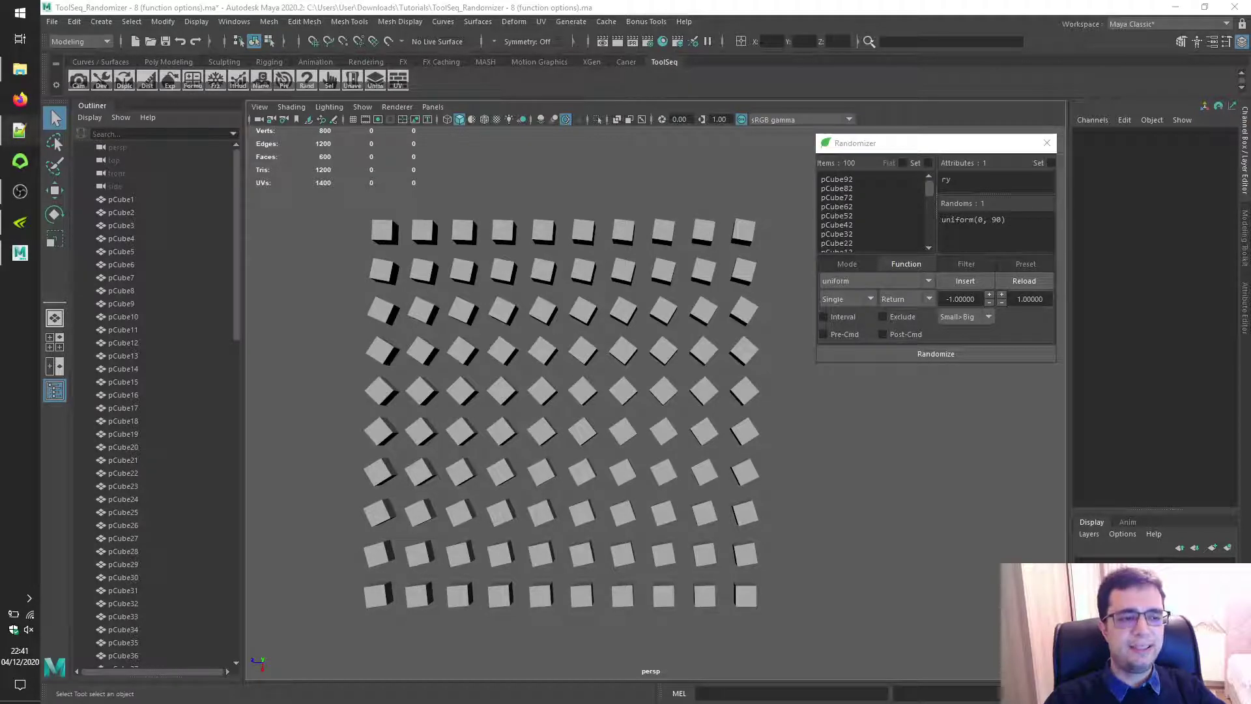
pyautogui.click(905, 298)
pyautogui.click(903, 319)
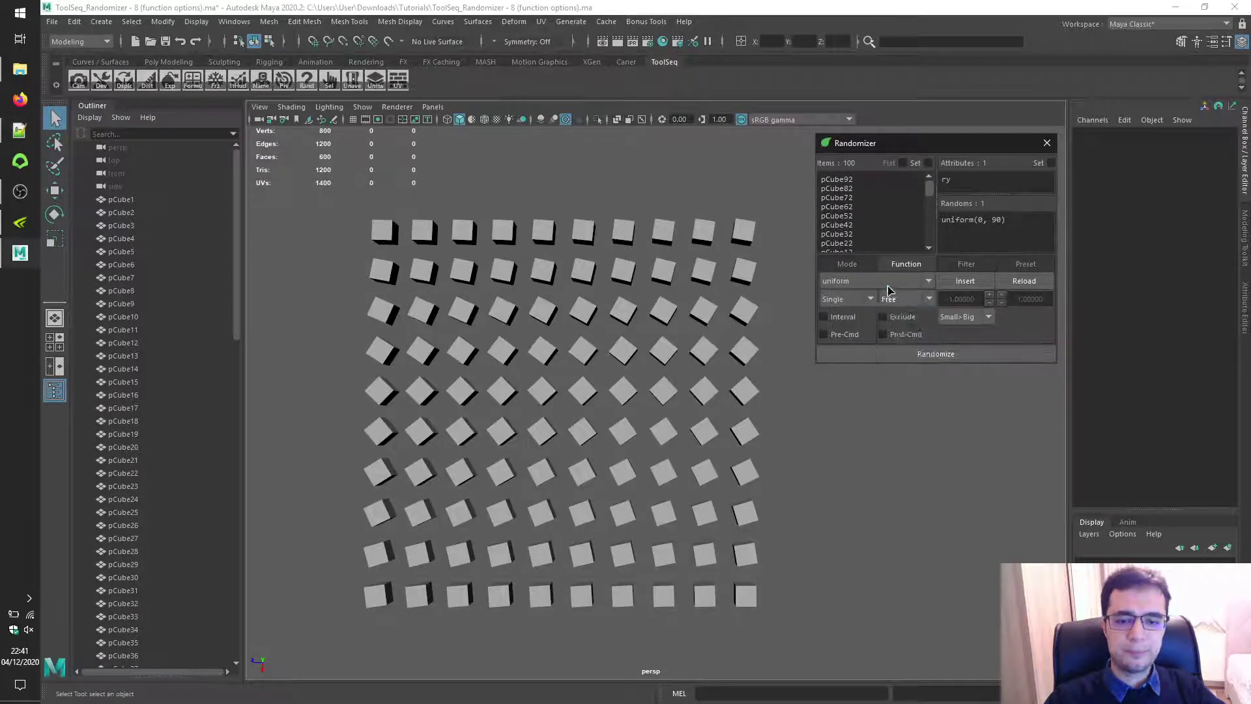
# Replace the random expression with the default normalvariate(100, 50) function.
pyautogui.click(888, 286)
pyautogui.click(870, 400)
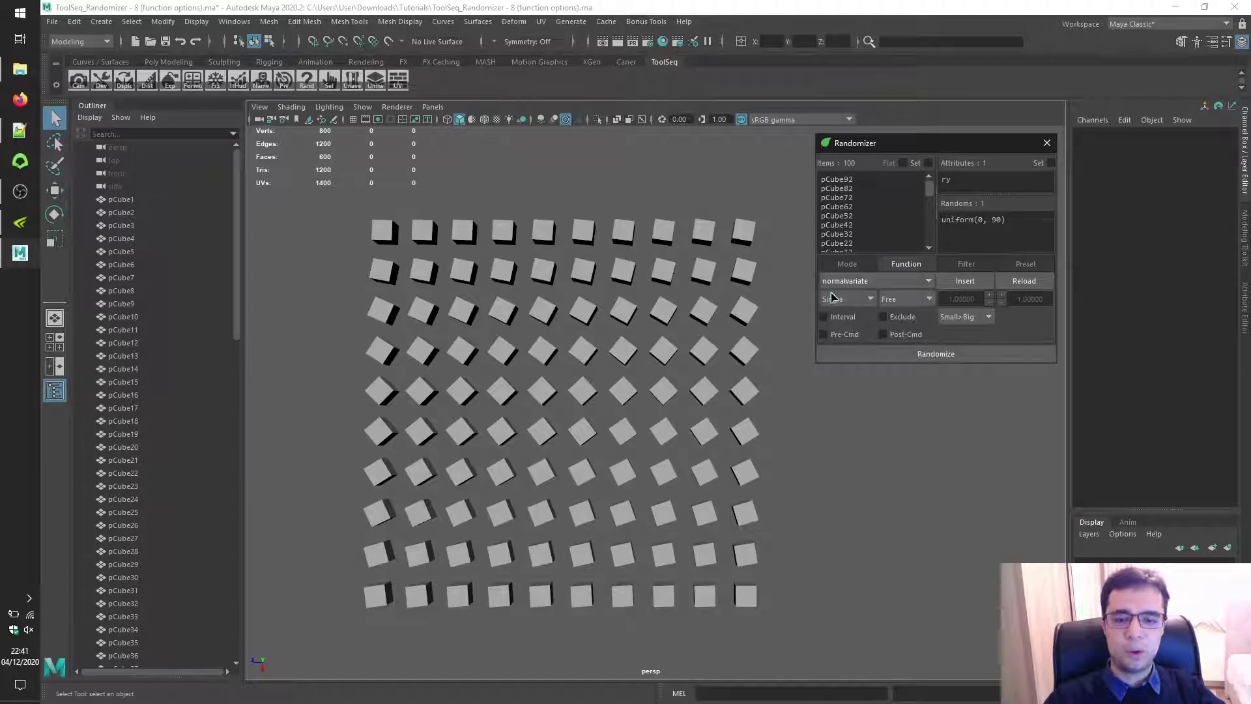
pyautogui.click(1013, 281)
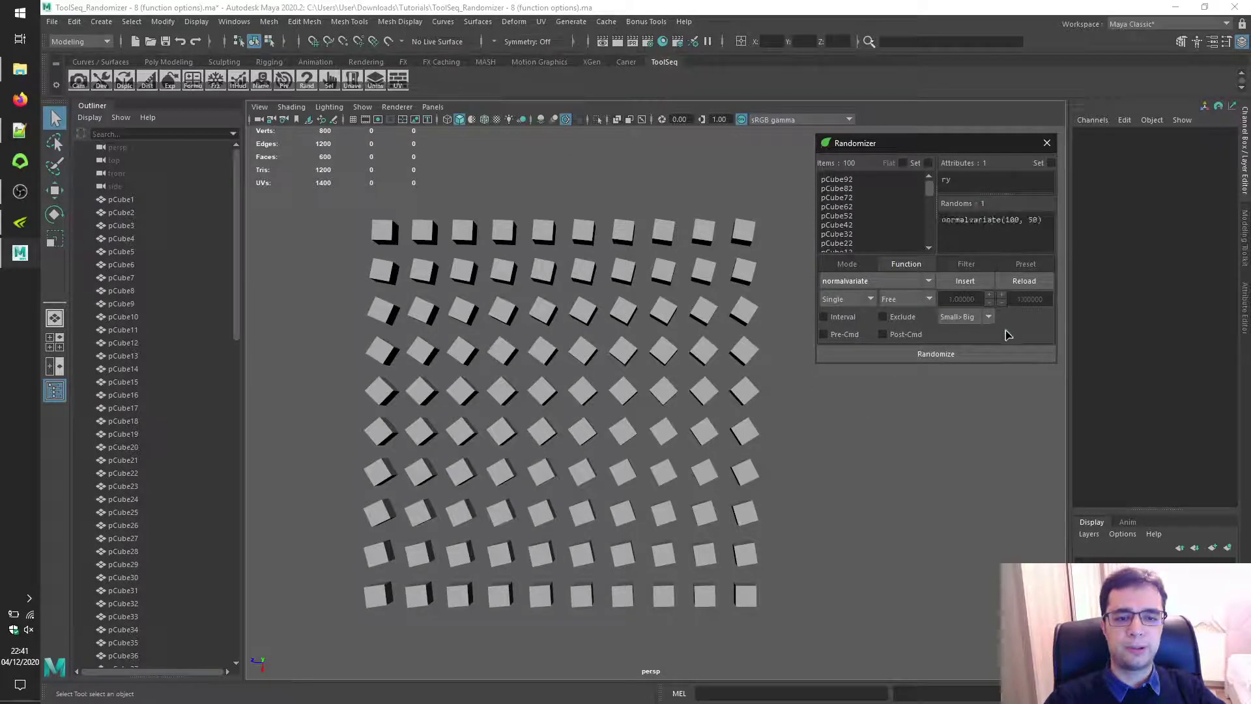
# Randomize the cubes with the normalvariate expression and check the Rotate Y values of the first and last cubes.
pyautogui.click(975, 353)
pyautogui.click(372, 233)
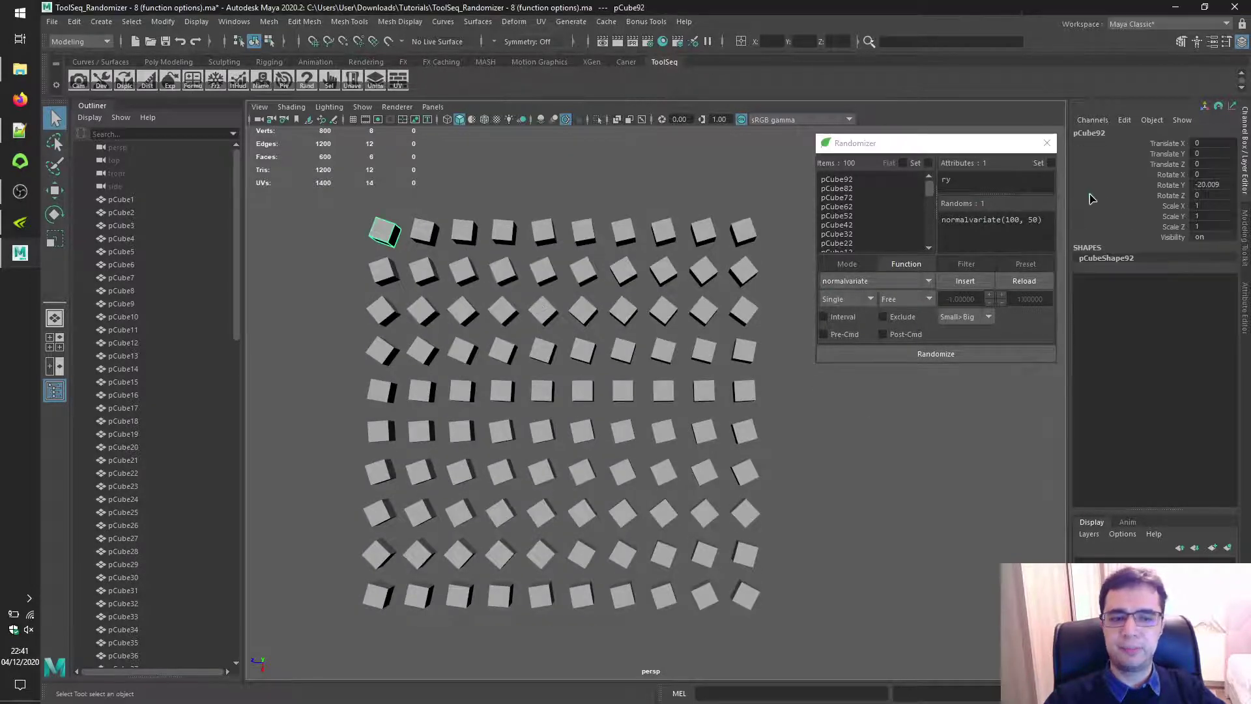
pyautogui.click(750, 586)
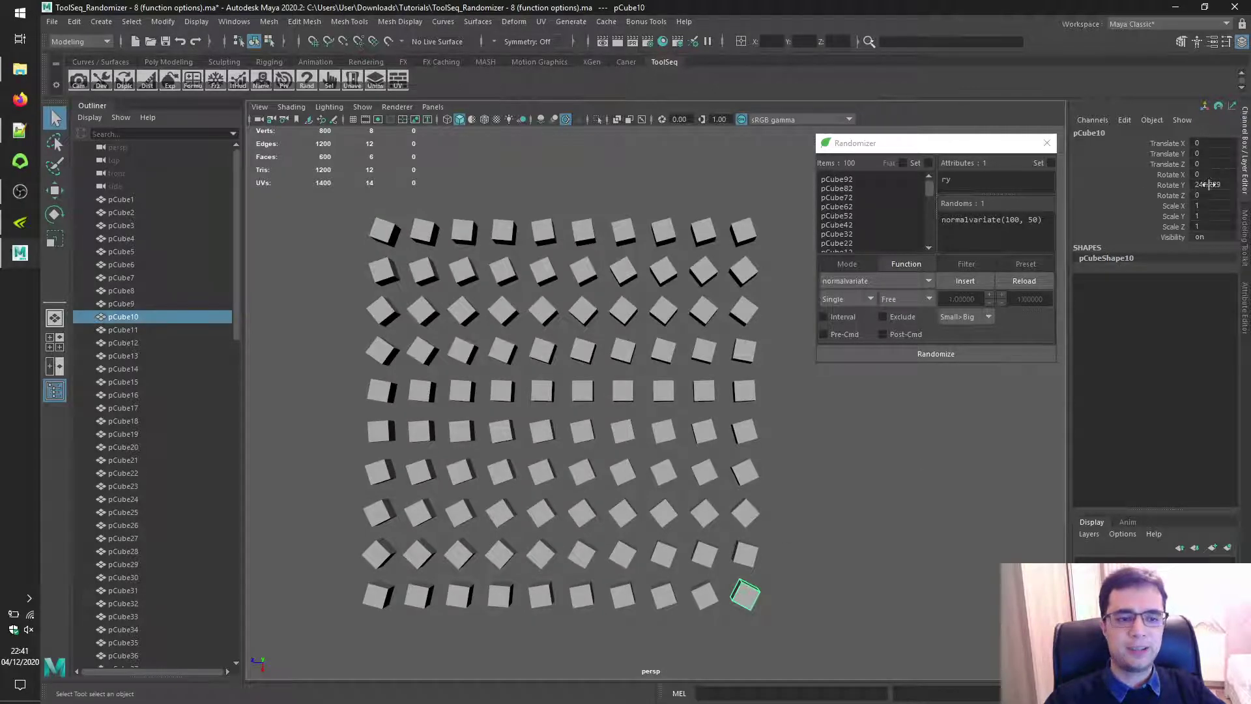
# Set the limit mode to Clamp with a range from 0 to 90.
pyautogui.click(912, 299)
pyautogui.click(903, 324)
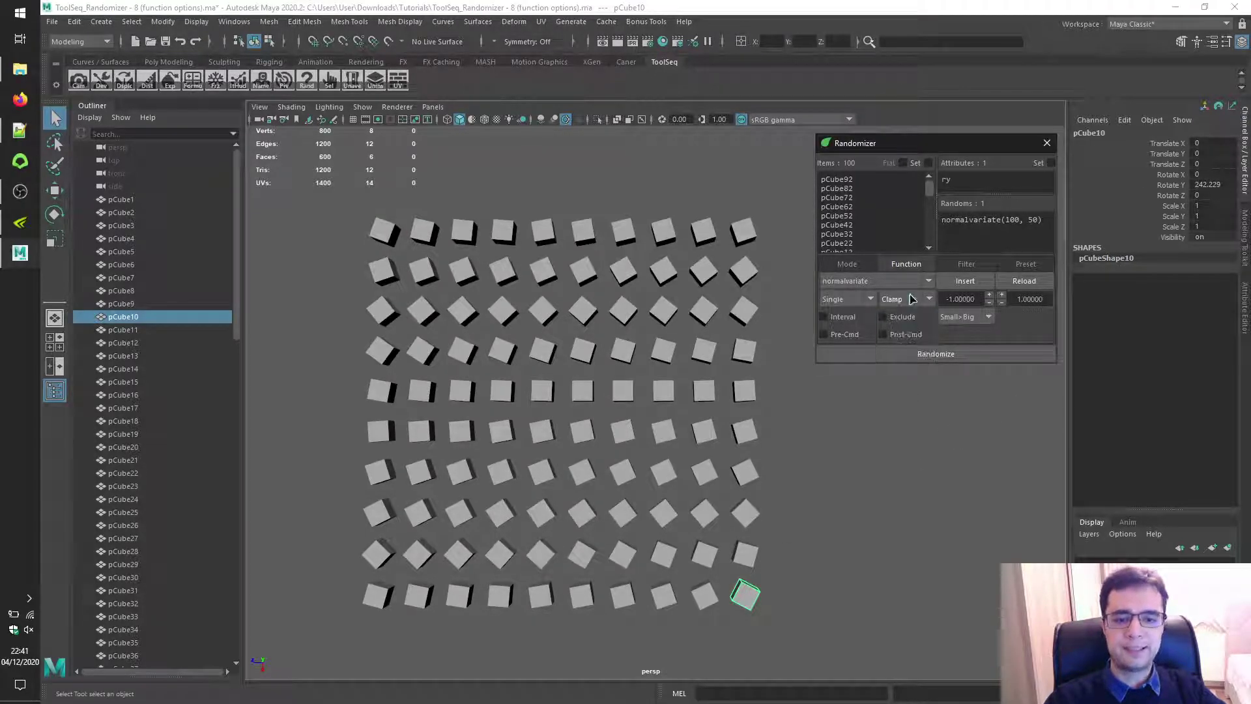
pyautogui.doubleClick(963, 299)
pyautogui.write('0')
pyautogui.press('Tab')
pyautogui.write('90')
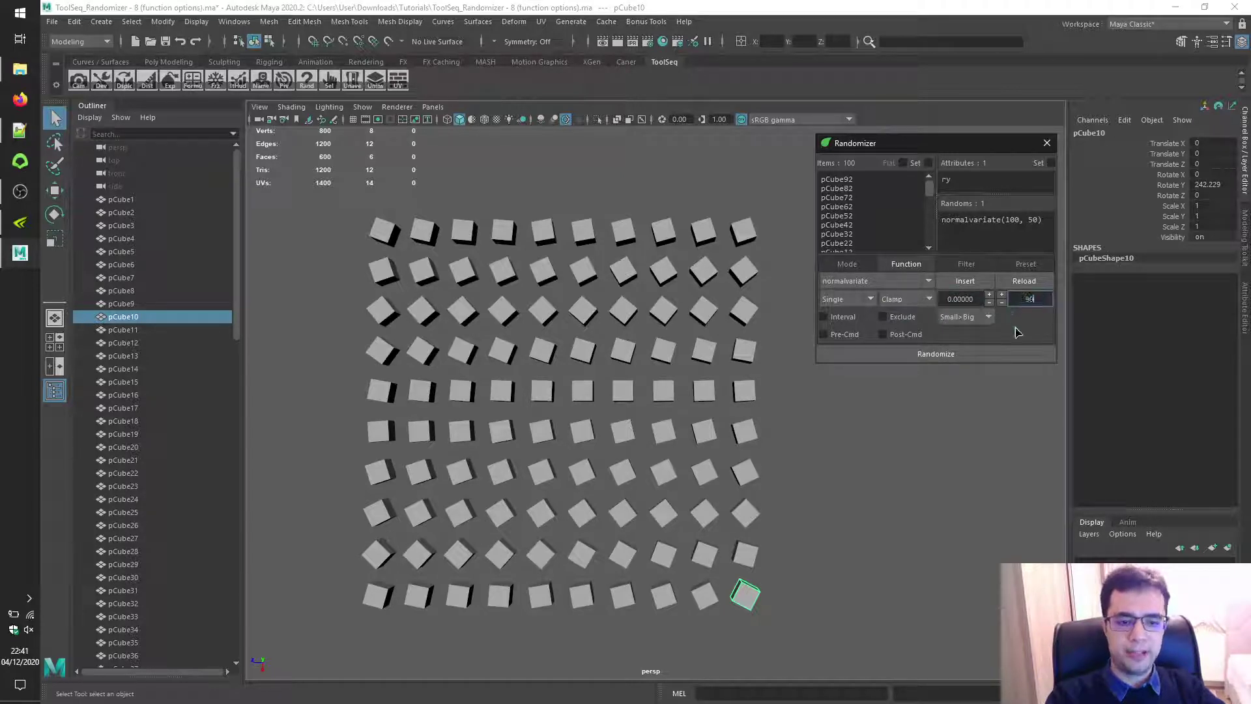
# Randomize the cubes with the clamped range, check the first and last cubes' Rotate Y, and select the six lower rows.
pyautogui.click(984, 359)
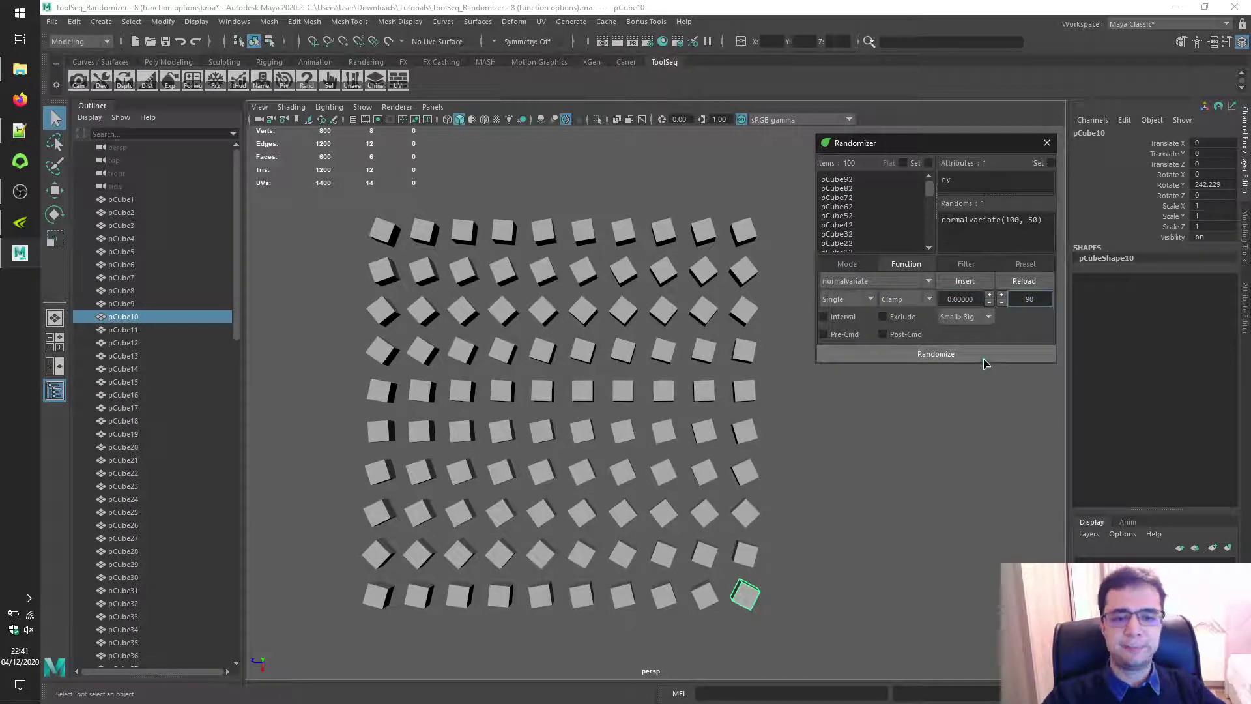
pyautogui.click(385, 232)
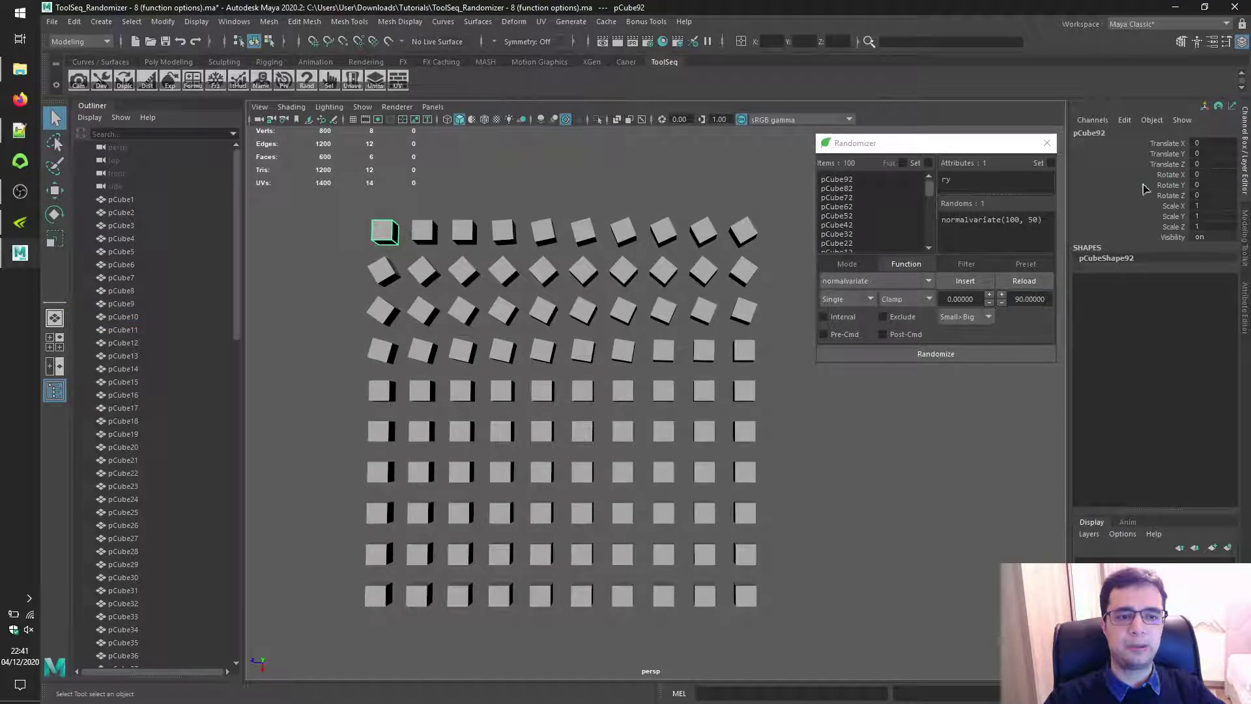
pyautogui.click(742, 594)
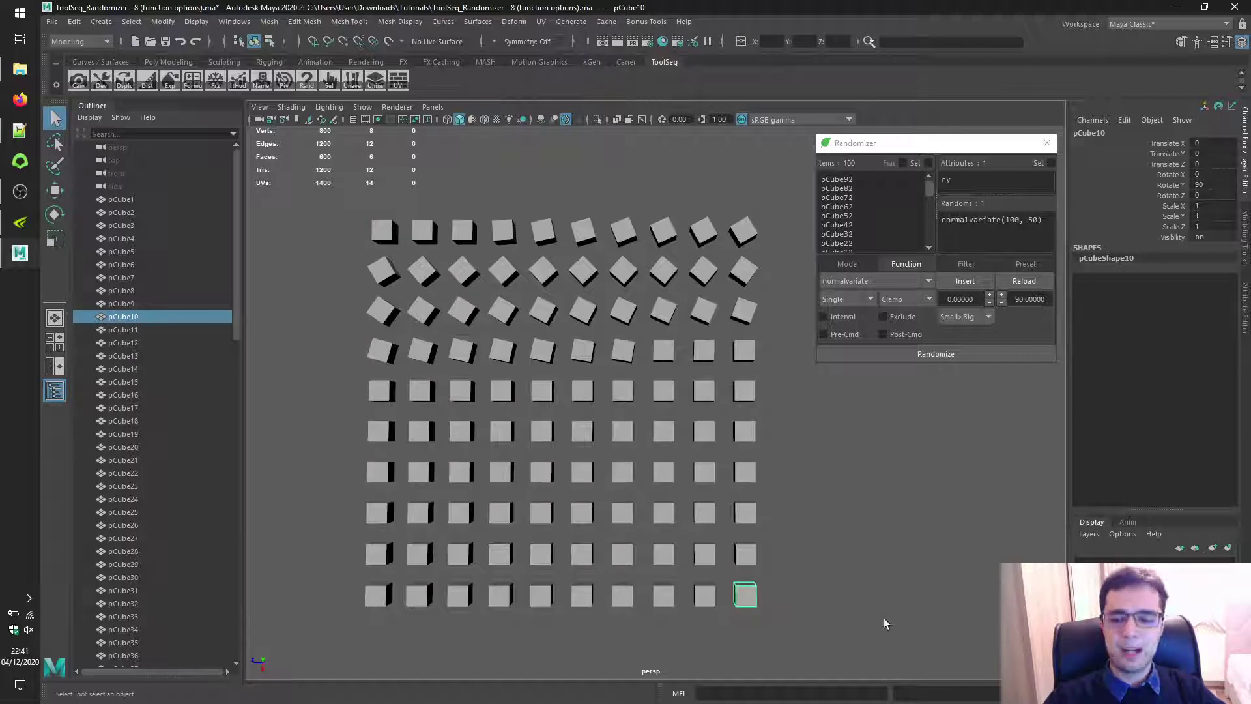
pyautogui.moveTo(824, 641); pyautogui.dragTo(291, 369)
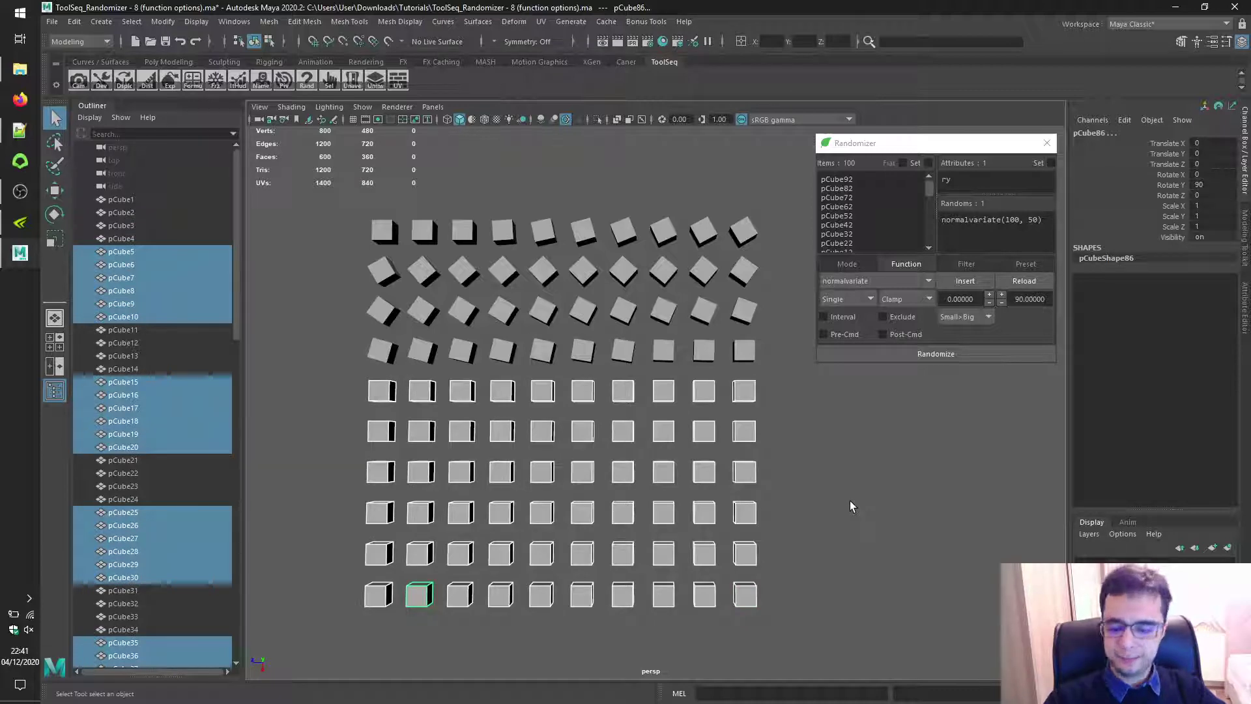
pyautogui.keyDown('alt'); pyautogui.moveTo(809, 456); pyautogui.dragTo(768, 452, button='middle'); pyautogui.keyUp('alt')
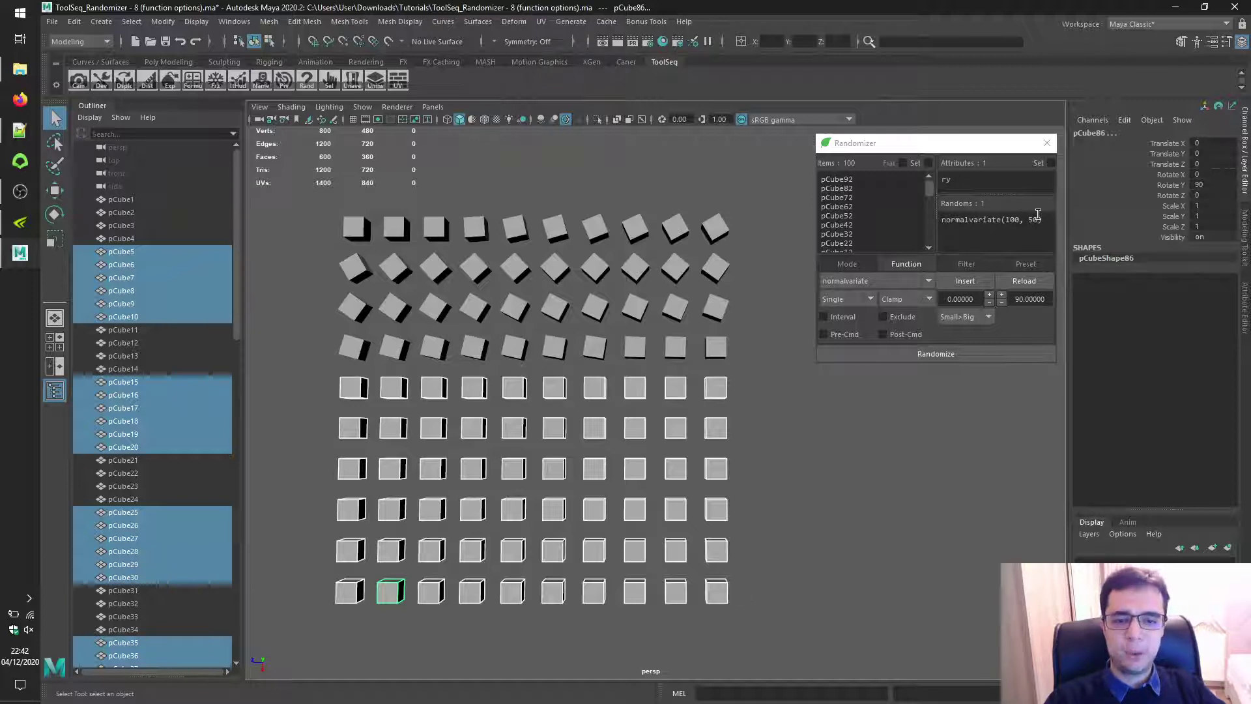
# Switch the limit mode to Return and randomize the cubes again.
pyautogui.click(919, 302)
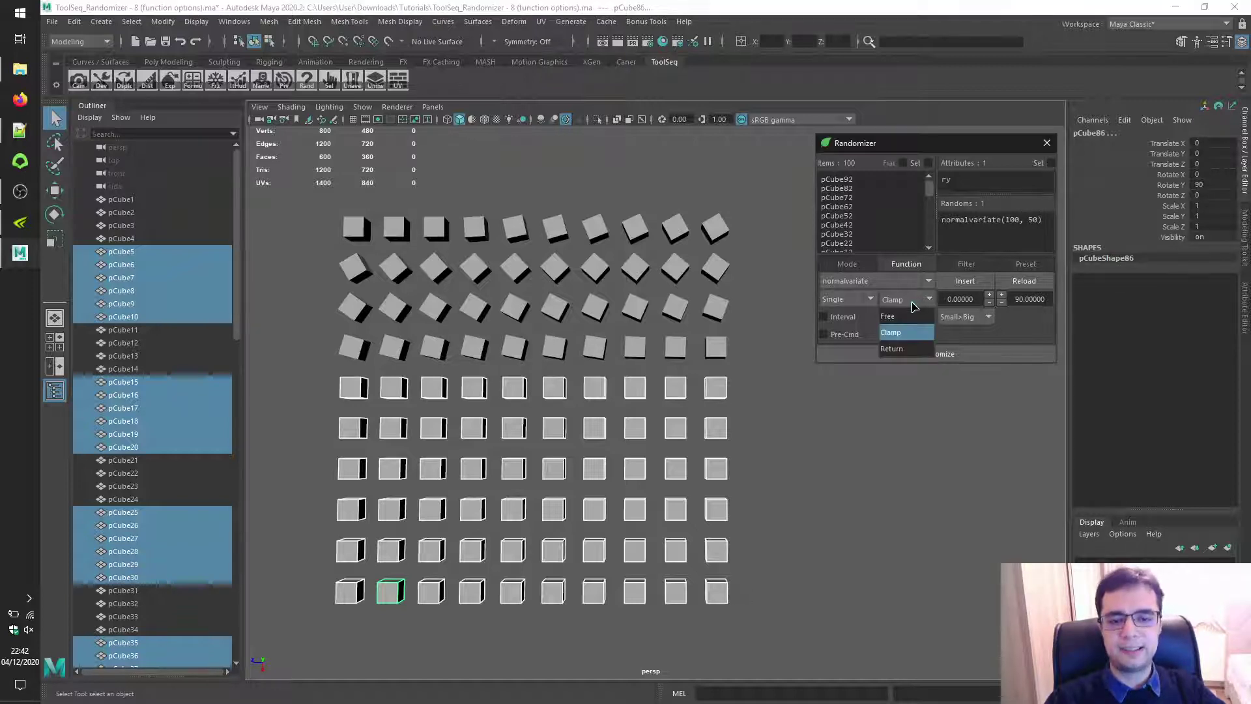
pyautogui.click(915, 348)
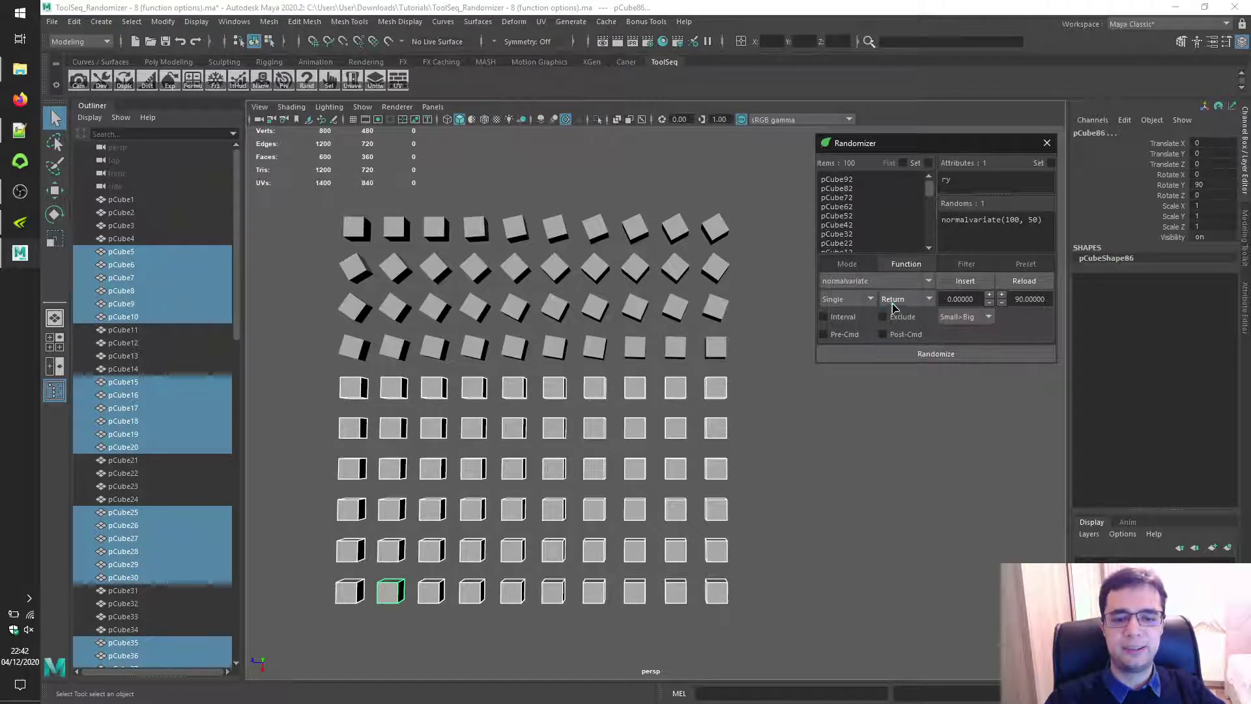
pyautogui.click(946, 354)
pyautogui.click(917, 449)
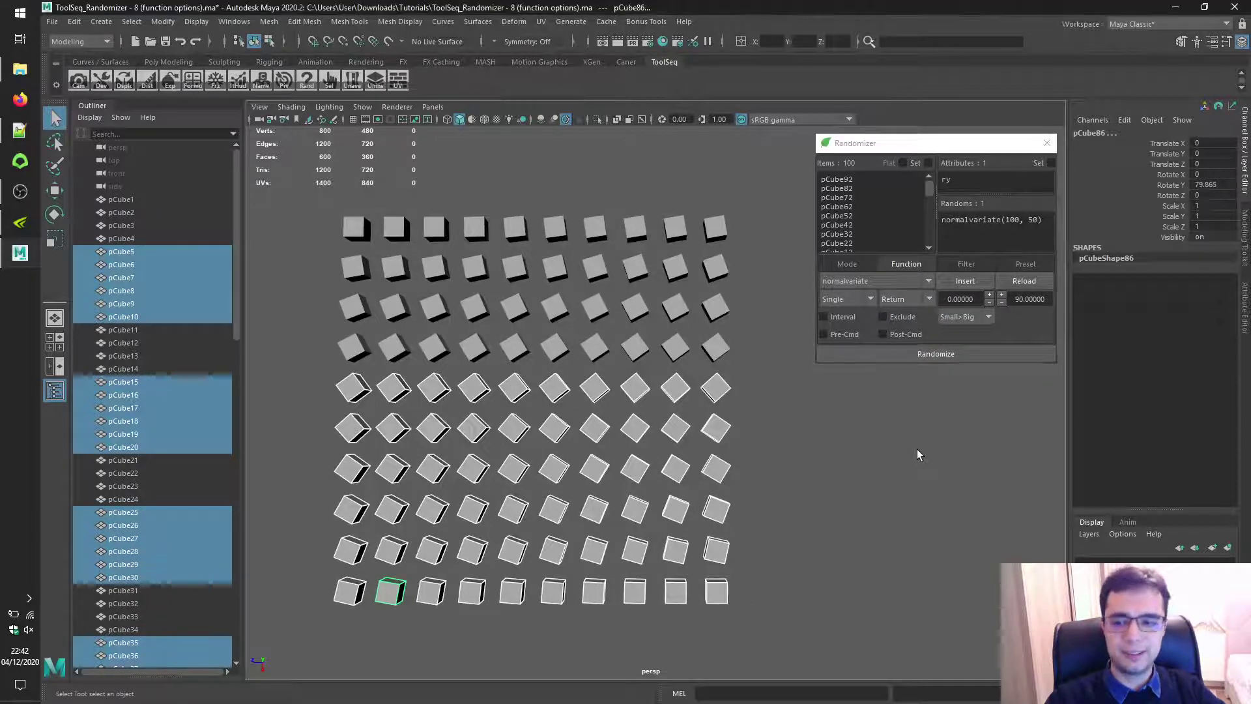
# Check the Rotate Y values of the first and last cubes, and highlight the whole grid before clearing the selection.
pyautogui.click(359, 237)
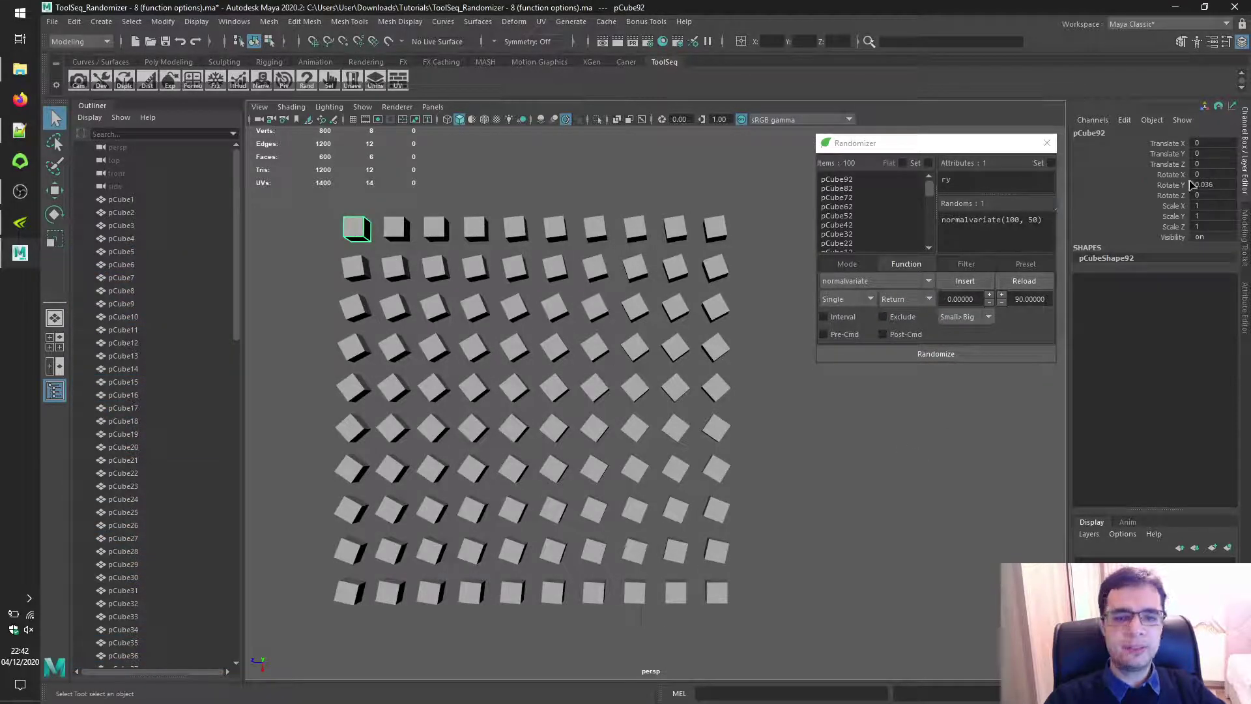
pyautogui.click(725, 590)
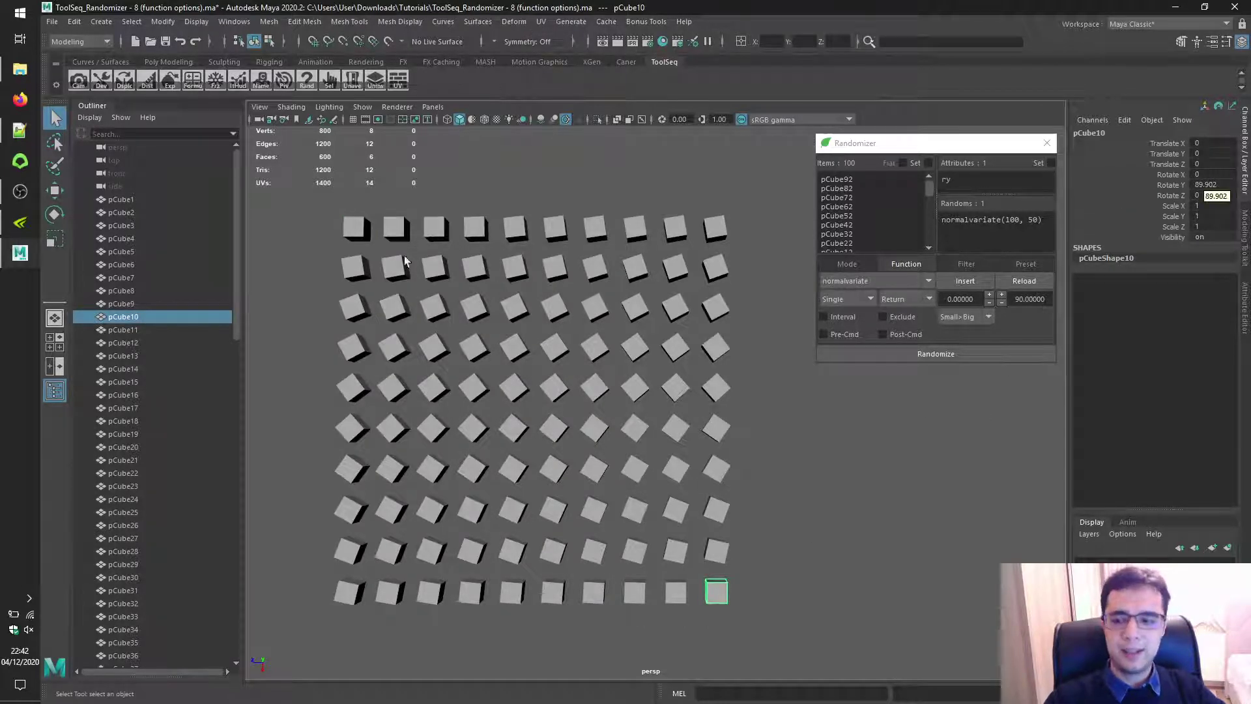
pyautogui.moveTo(299, 195); pyautogui.dragTo(787, 619)
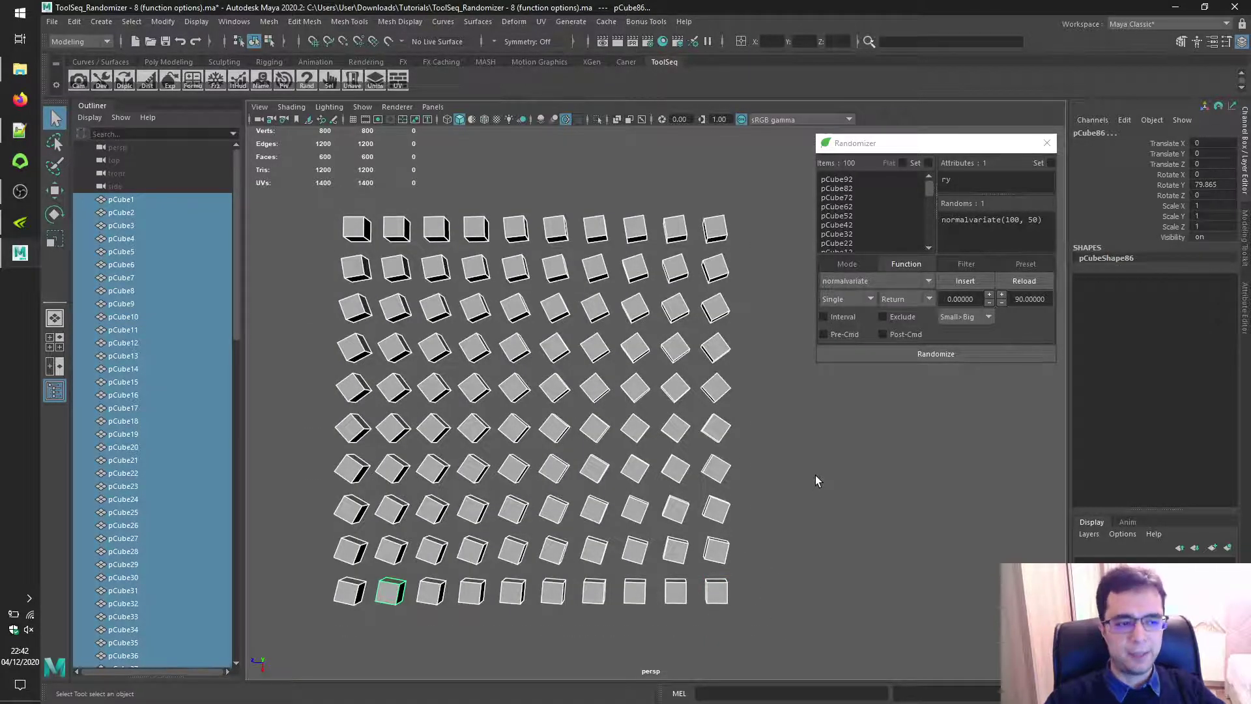
pyautogui.click(815, 475)
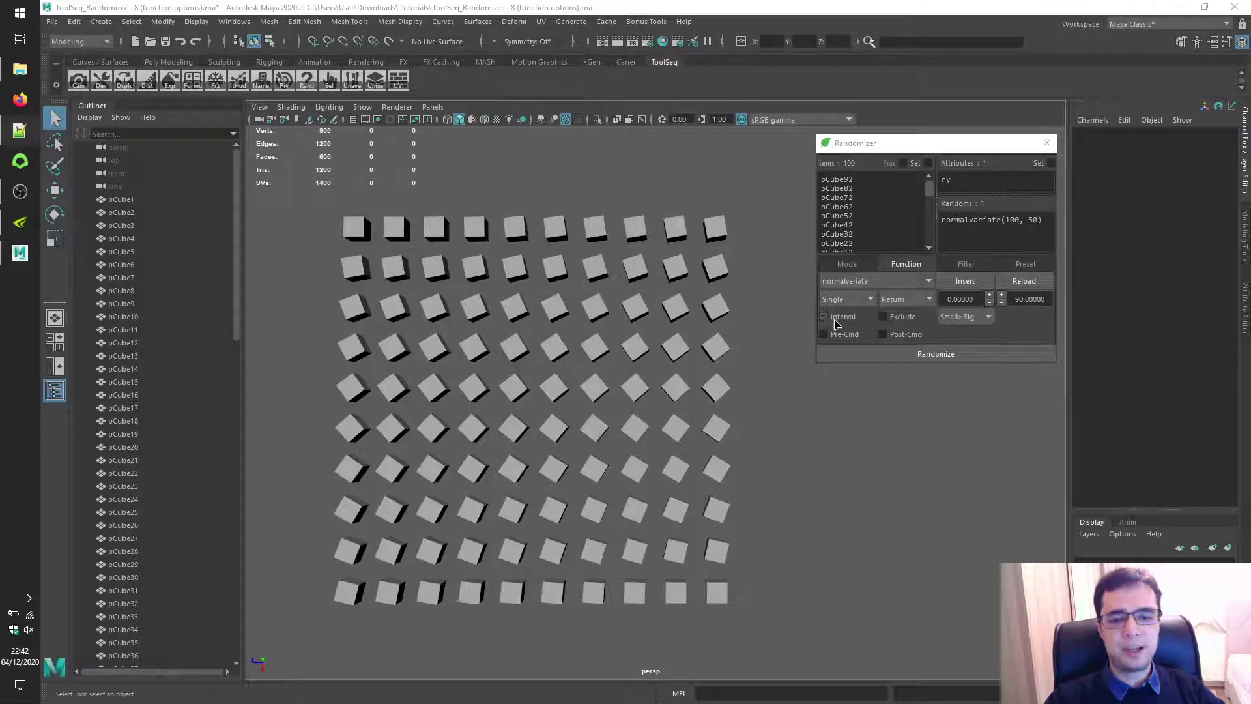
# Enable Interval, set the limit mode to Free, and widen the Randomizer's attribute and expression area.
pyautogui.click(836, 324)
pyautogui.click(906, 298)
pyautogui.click(898, 325)
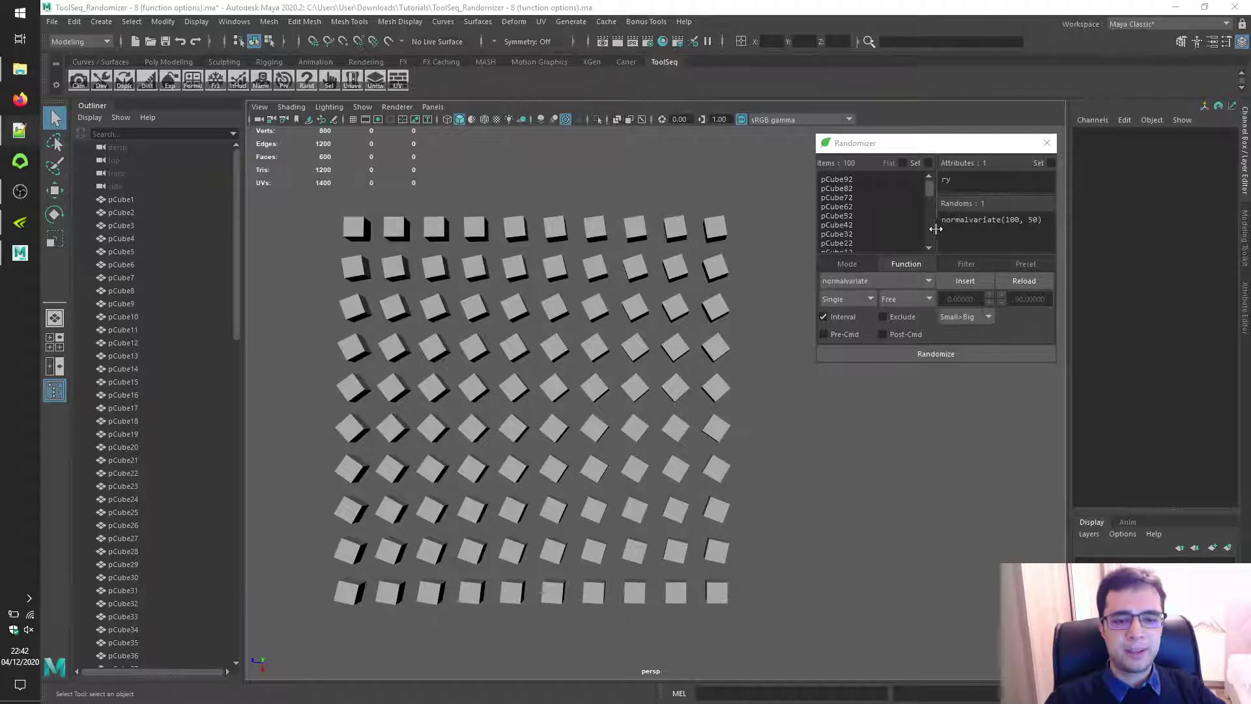
pyautogui.moveTo(934, 229); pyautogui.dragTo(902, 232)
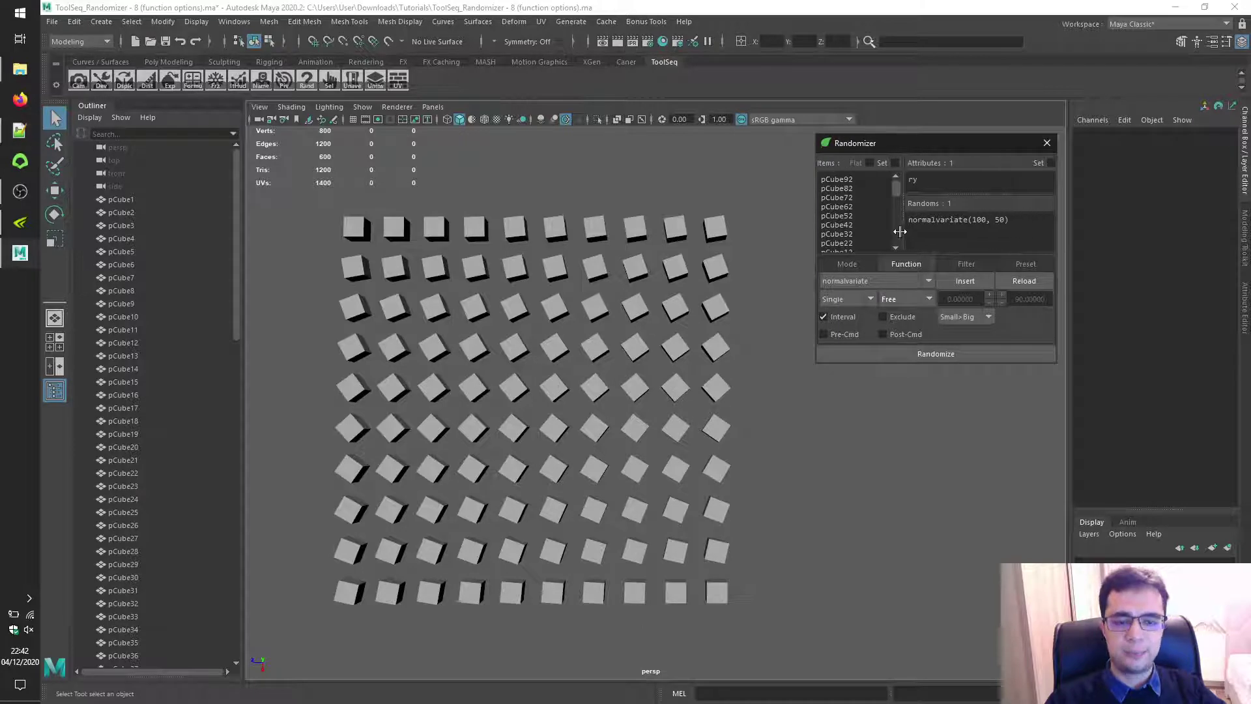
# Change the random expression to uniform(0, 90) | 5.
pyautogui.doubleClick(925, 221)
pyautogui.write('uniform')
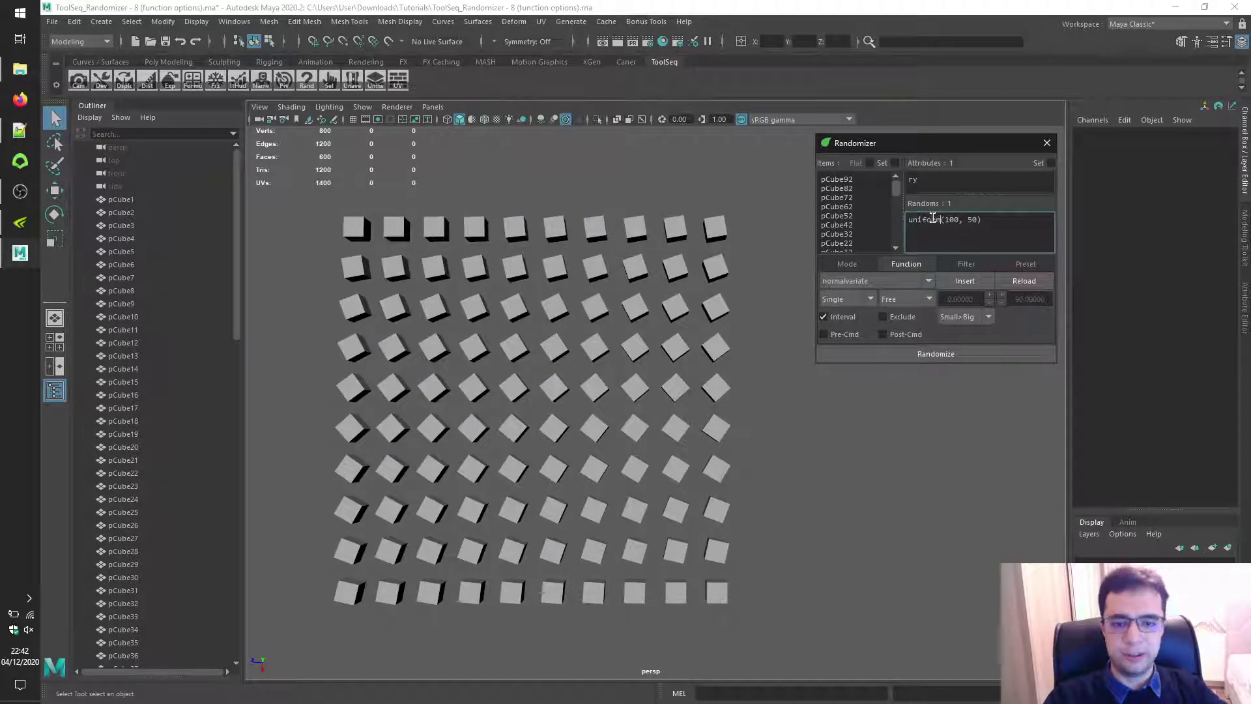
pyautogui.hotkey('ctrl', 'shift', 'Left')
pyautogui.write('g')
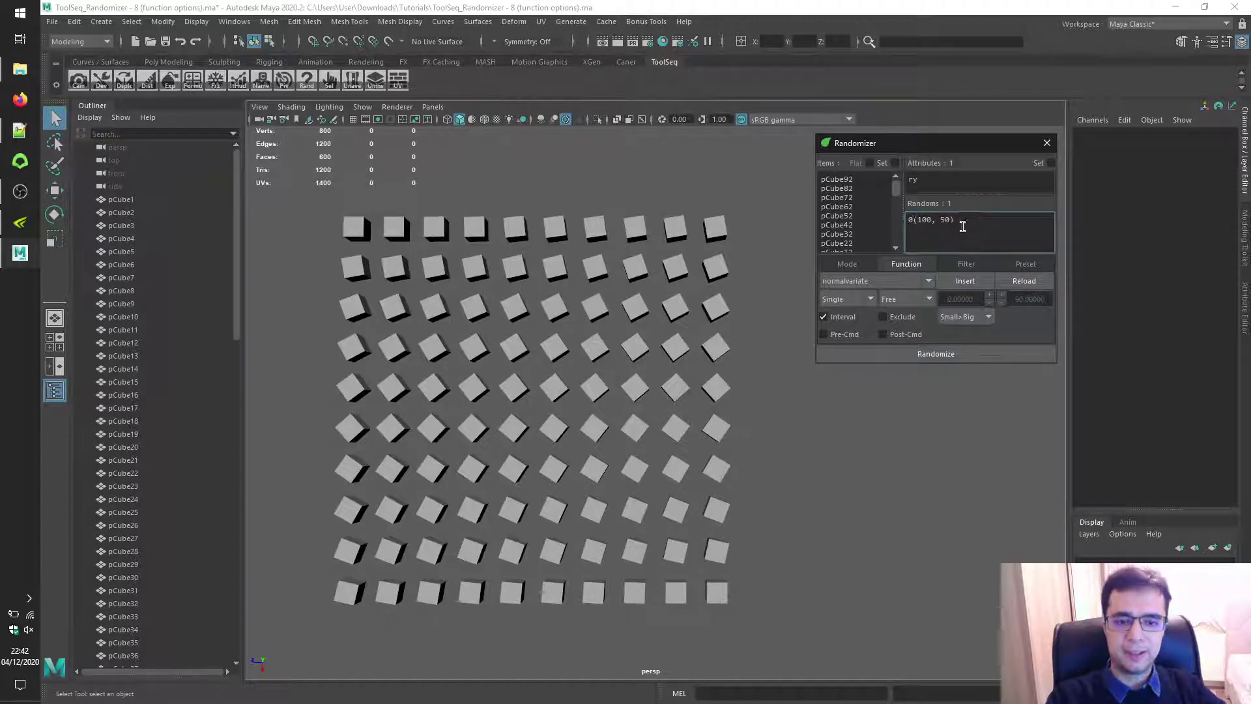
pyautogui.hotkey('ctrl', 'z')
pyautogui.doubleClick(950, 220)
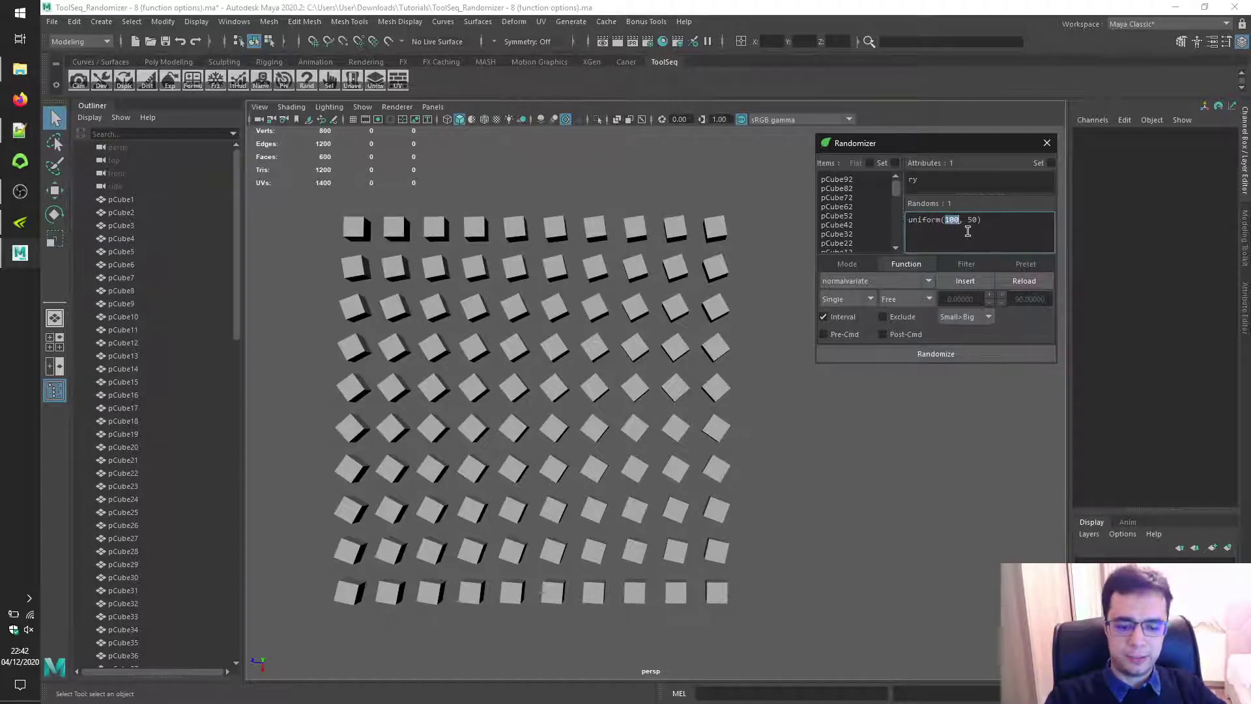
pyautogui.write('0, 9')
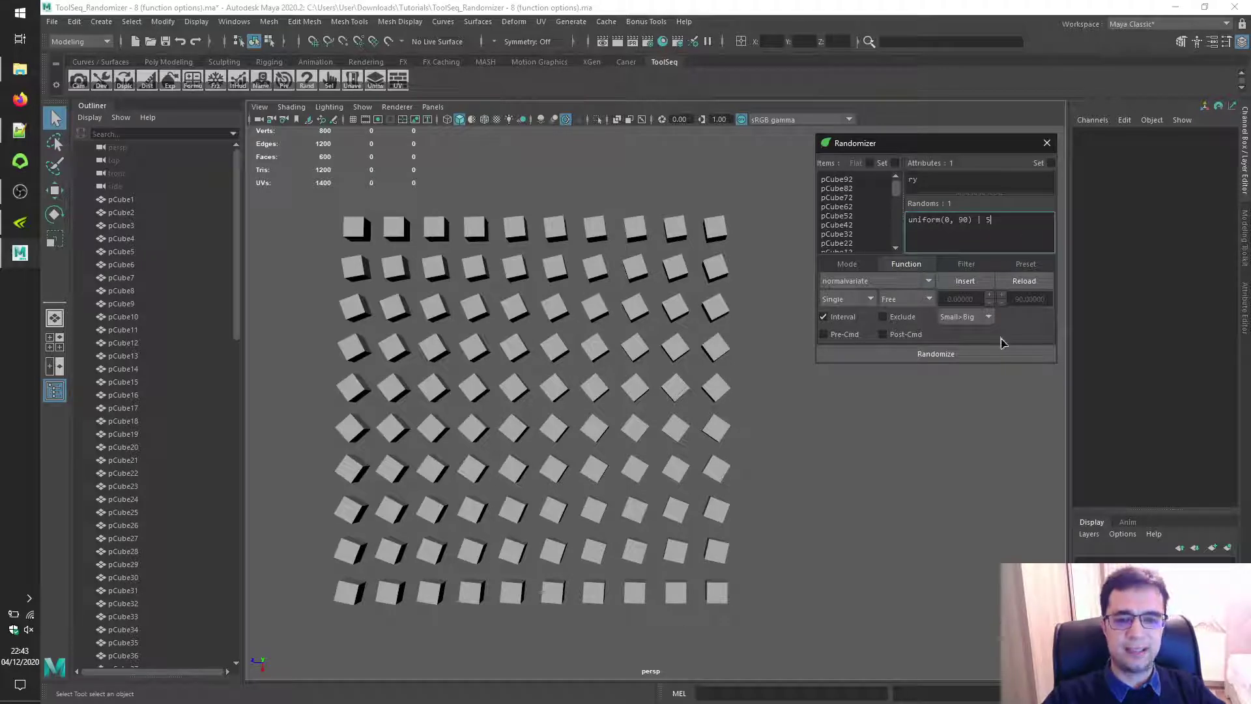
# Randomize the cubes with the interval expression and check the first two cubes in the grid's upper row.
pyautogui.click(1007, 355)
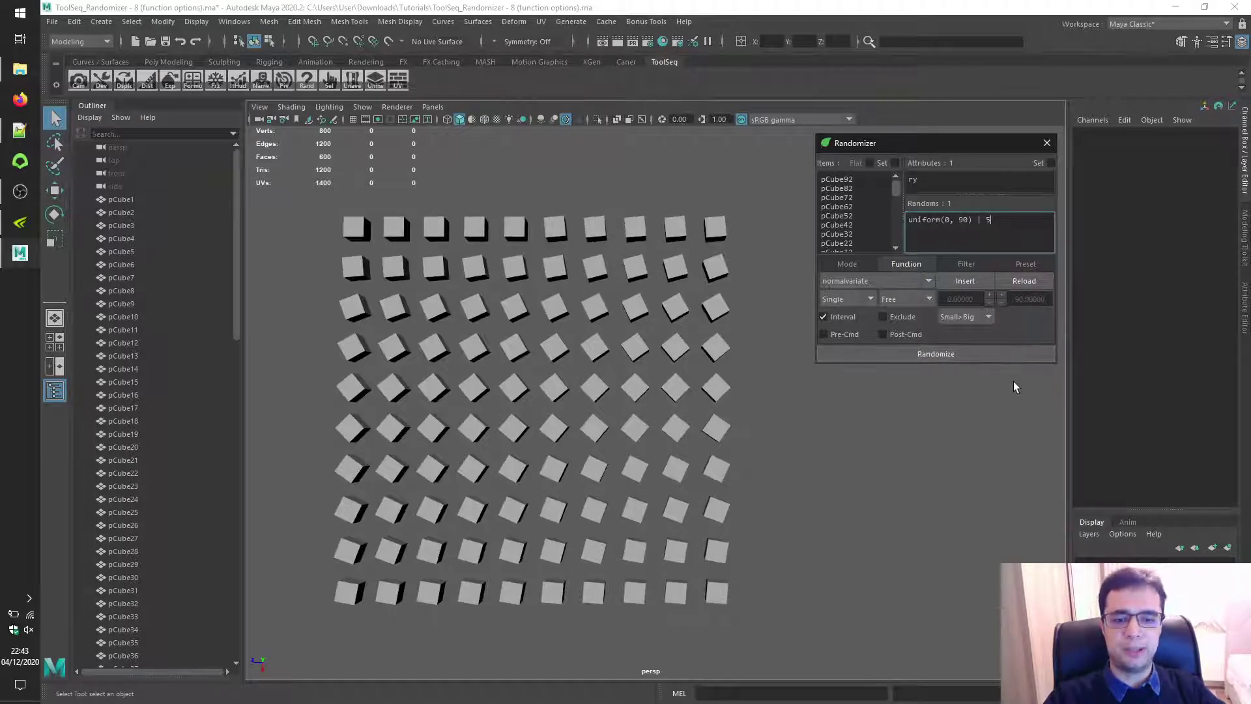
pyautogui.click(355, 234)
pyautogui.click(398, 232)
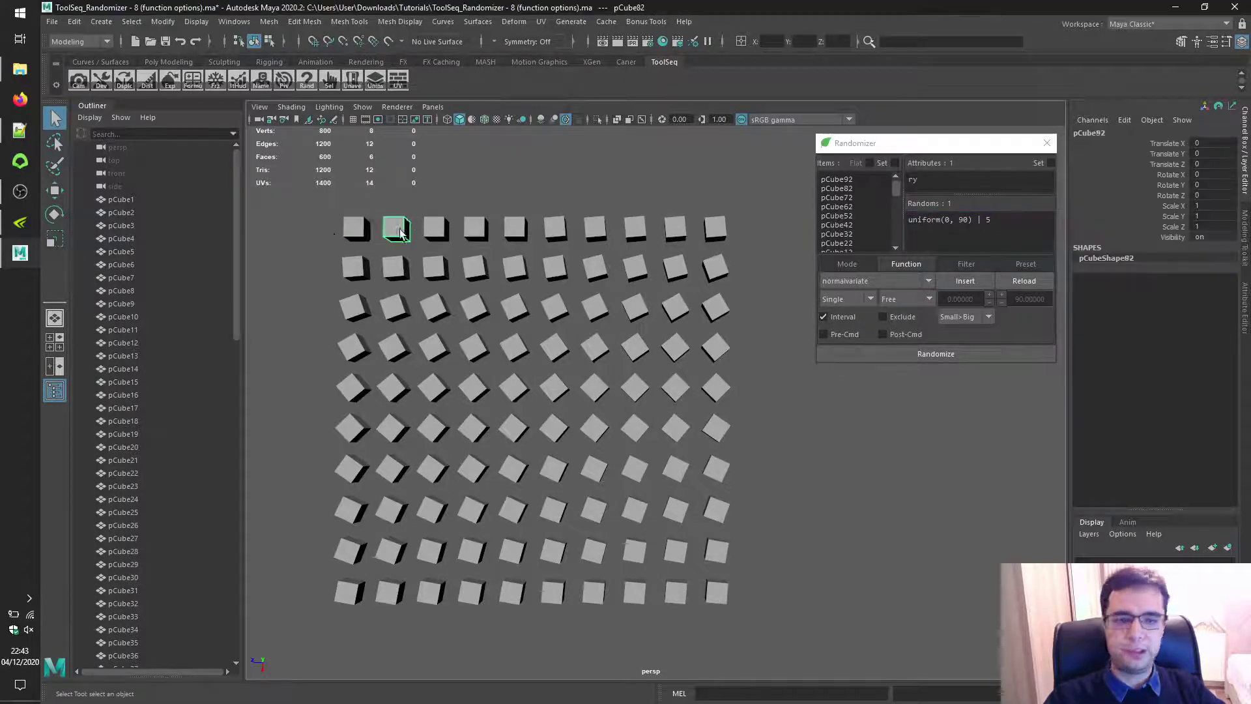
# Check the Rotate Y values of the third to tenth cubes in the grid's upper row.
pyautogui.click(435, 230)
pyautogui.click(474, 230)
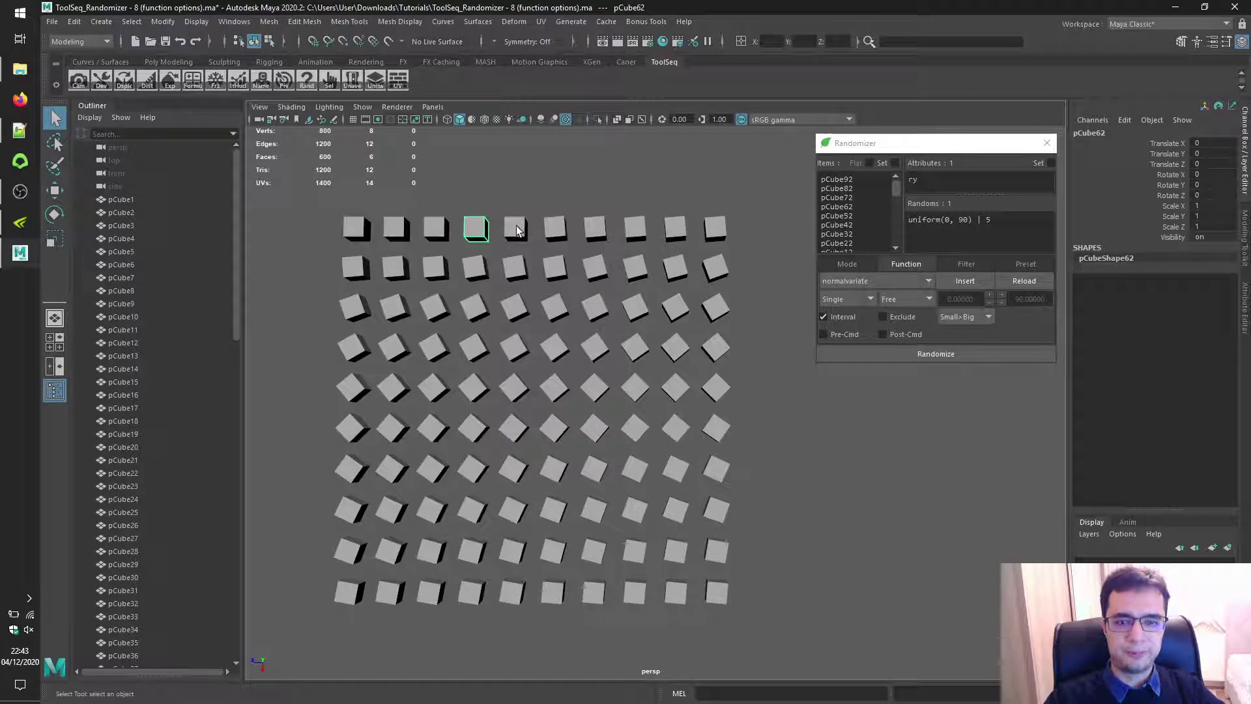
pyautogui.click(515, 230)
pyautogui.click(555, 231)
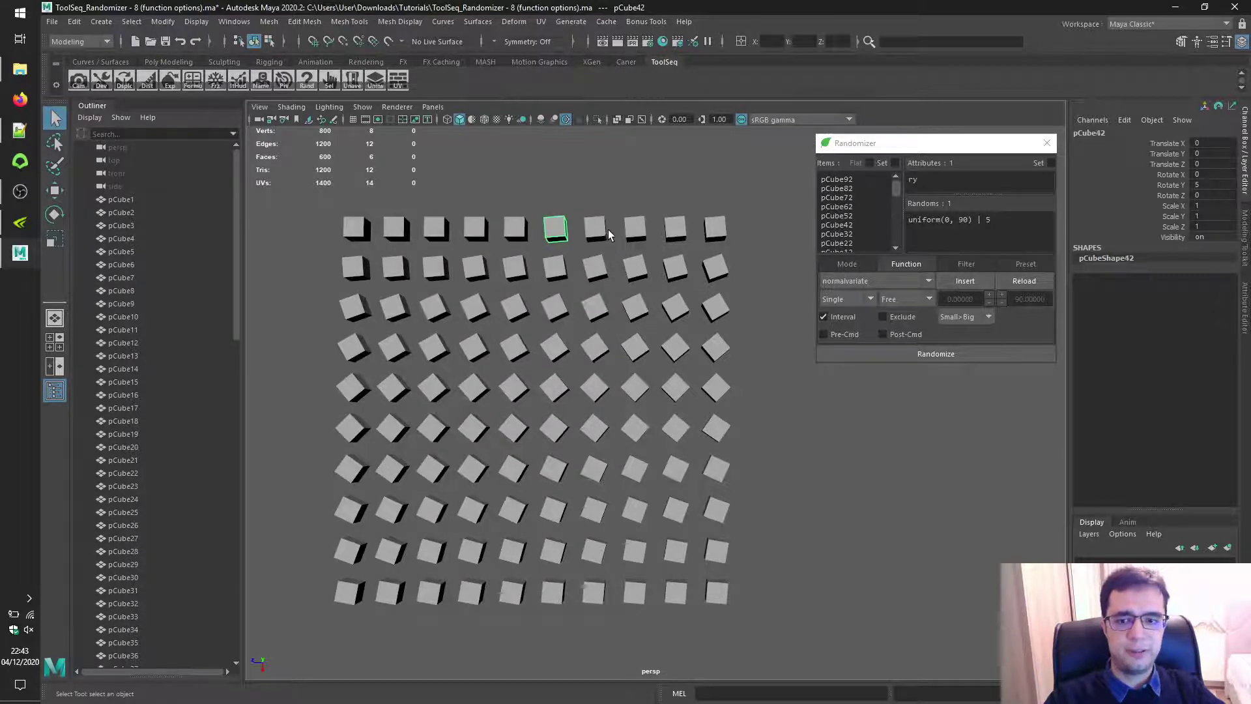
pyautogui.click(606, 229)
pyautogui.click(635, 229)
pyautogui.click(675, 229)
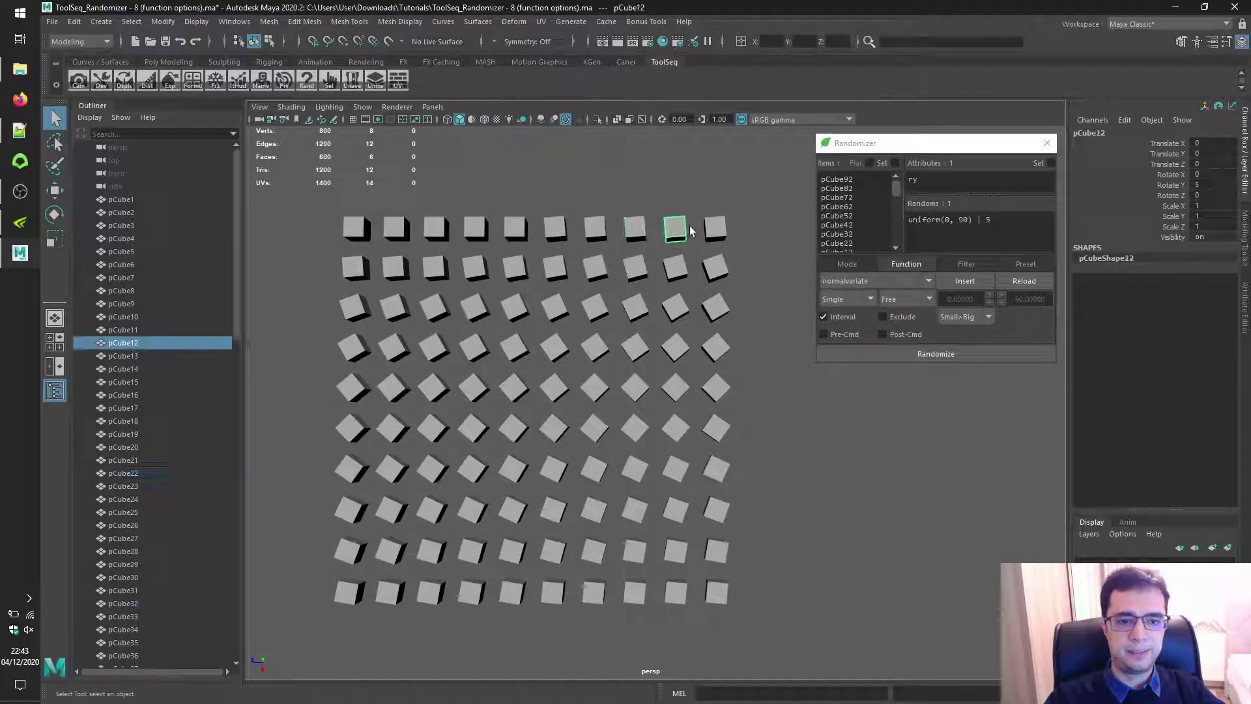
pyautogui.click(715, 230)
# Check the Rotate Y values of the first nine cubes in the grid's second row.
pyautogui.click(357, 269)
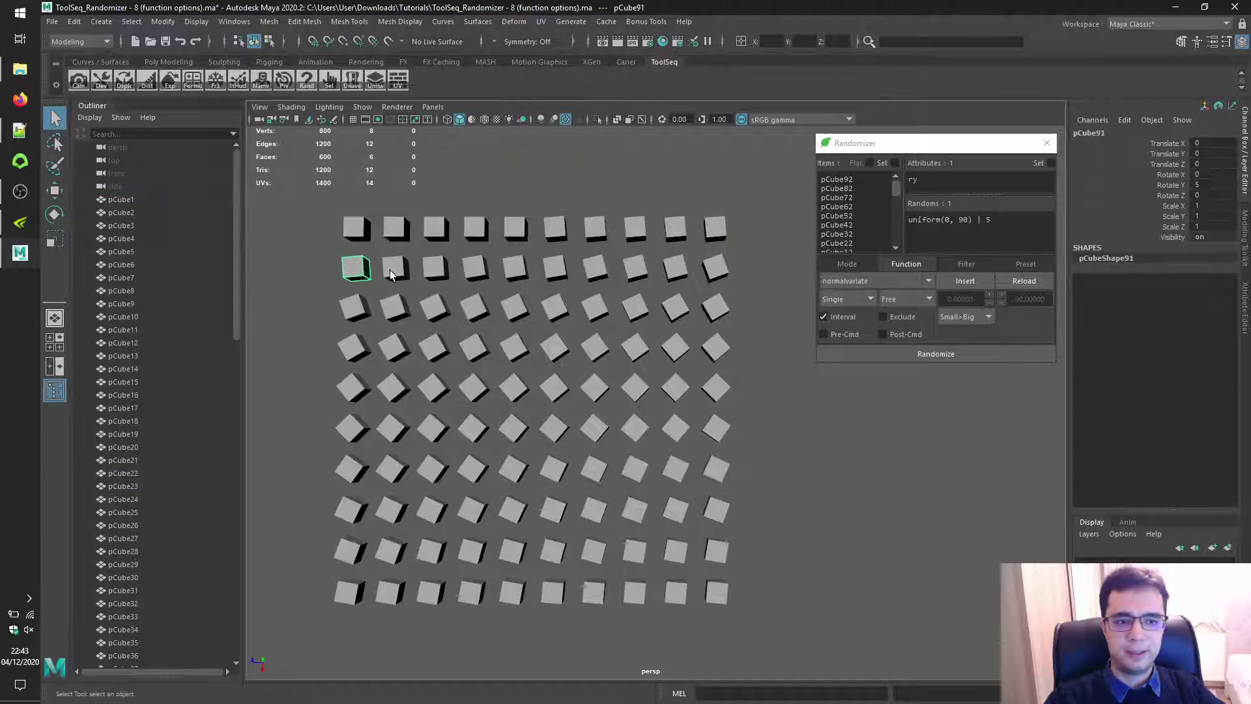
pyautogui.click(393, 270)
pyautogui.click(434, 270)
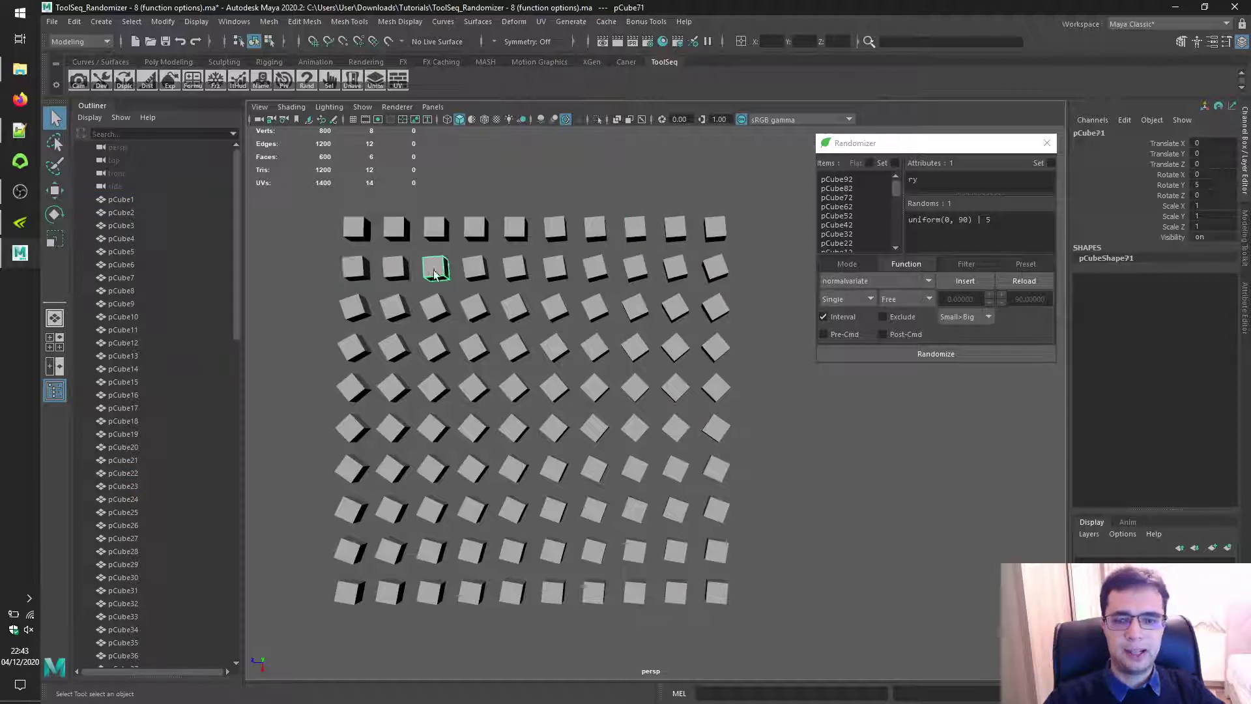
pyautogui.click(481, 271)
pyautogui.click(518, 271)
pyautogui.click(557, 271)
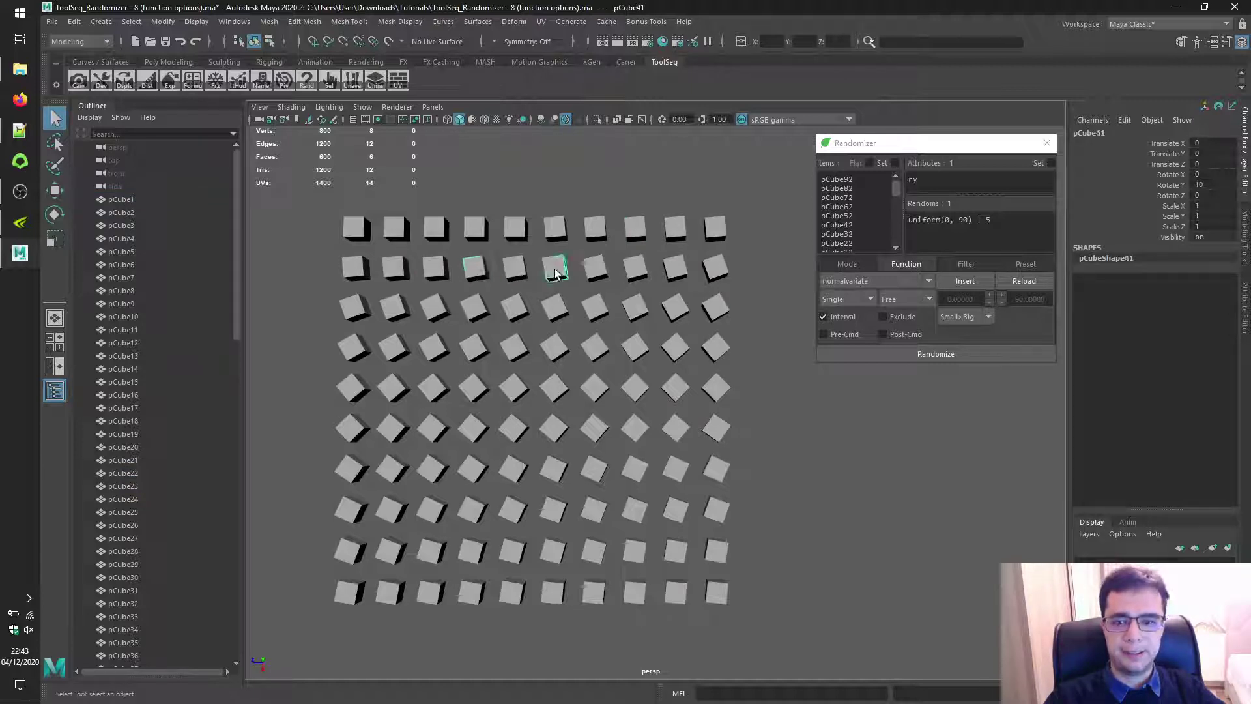
pyautogui.click(596, 271)
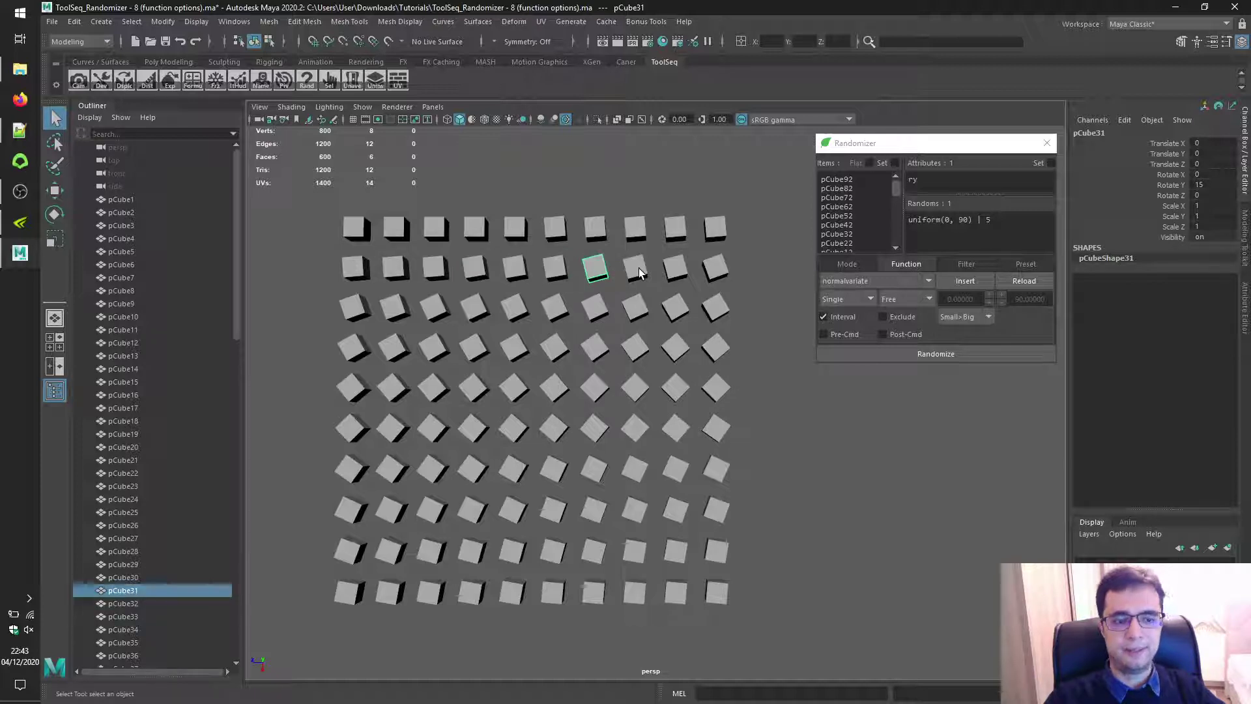
pyautogui.click(636, 270)
pyautogui.click(677, 271)
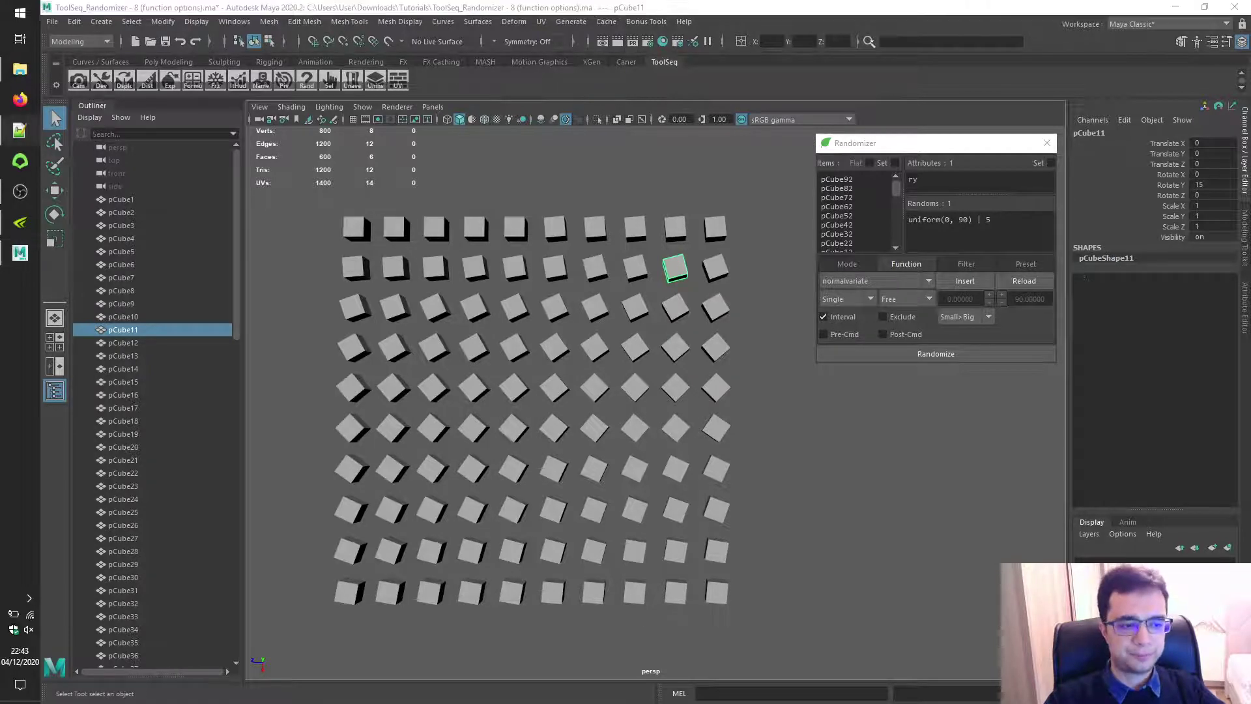
# Set the function mode to Percent, enlarge the Randomizer window and change the random expression to uniform(0, 90) | 1 | 5.
pyautogui.click(864, 299)
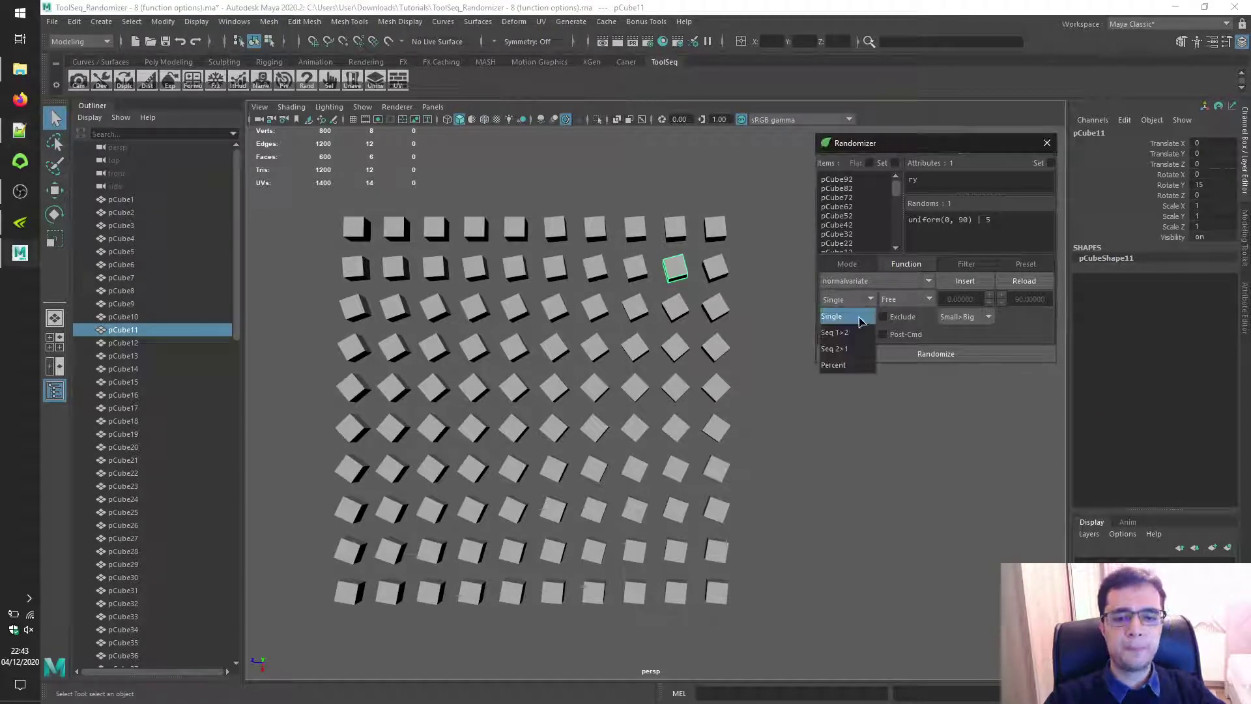
pyautogui.click(847, 369)
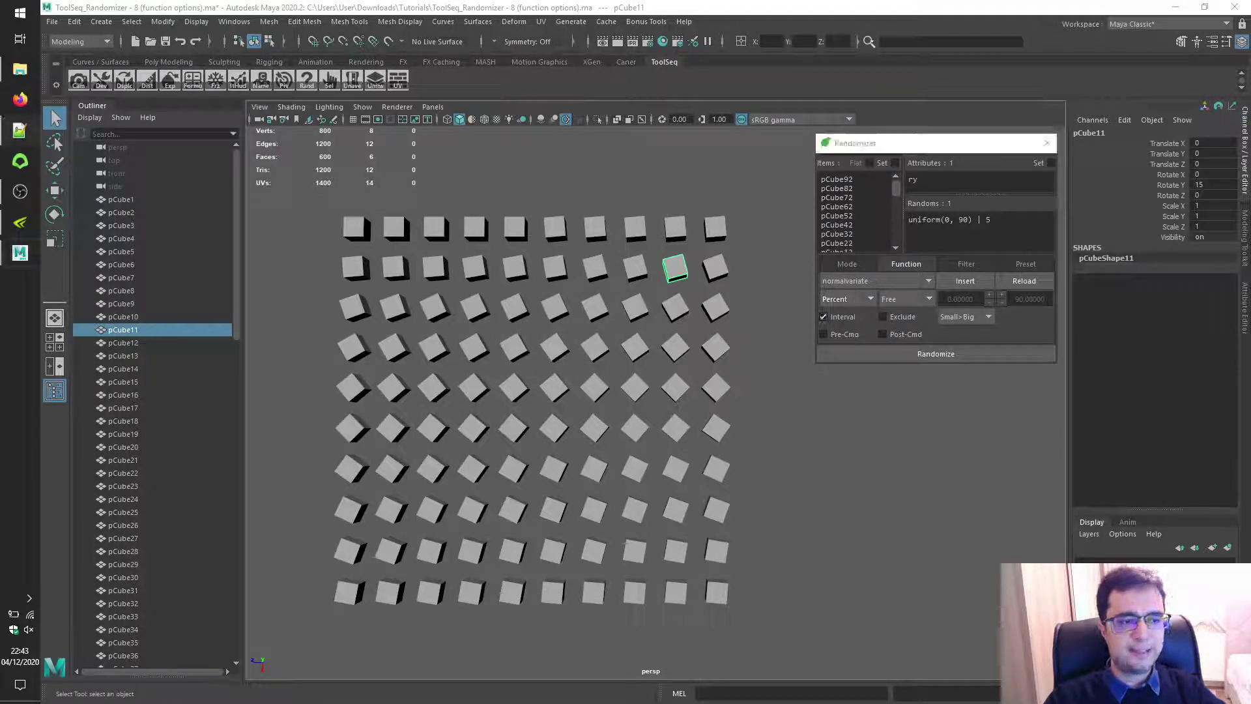
pyautogui.moveTo(815, 364); pyautogui.dragTo(789, 376)
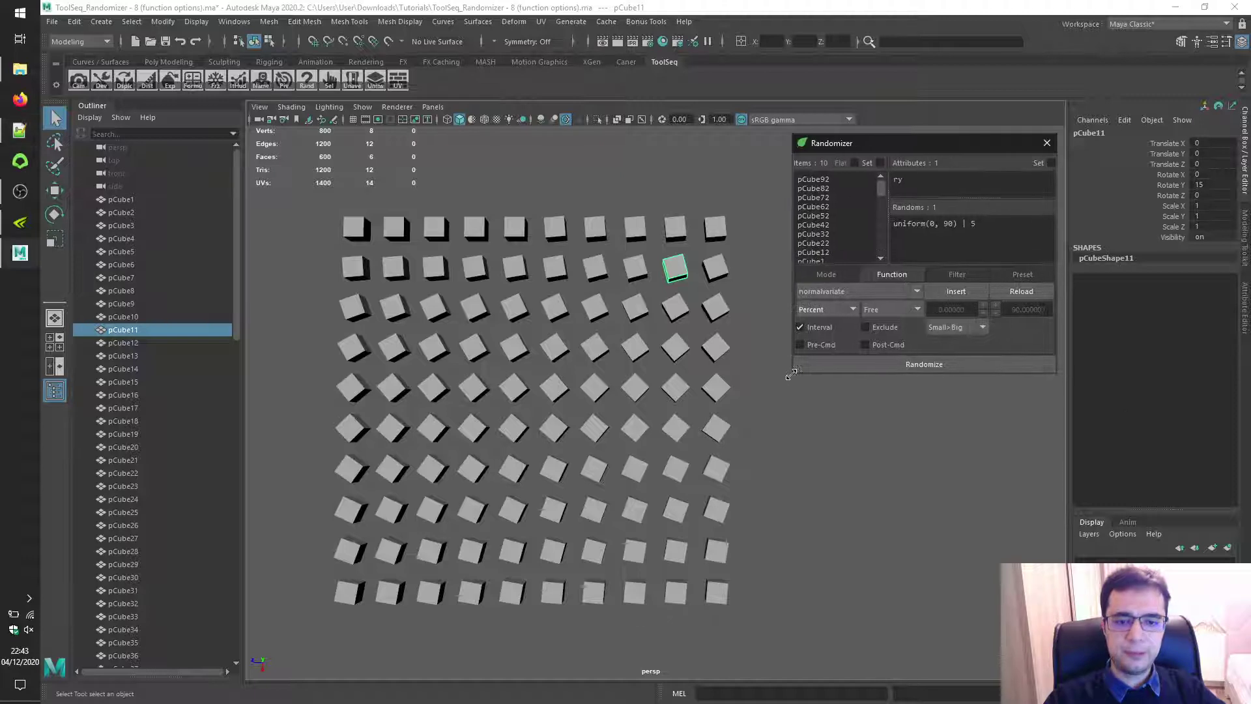
pyautogui.write('| ')
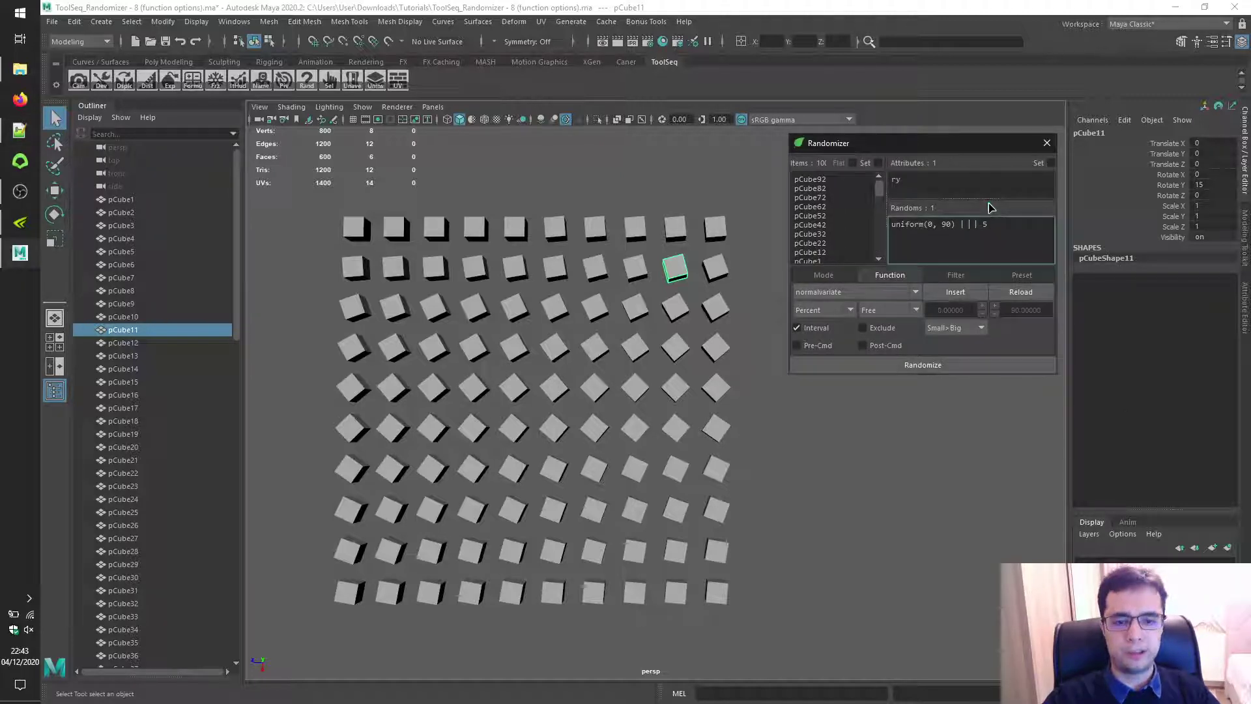
pyautogui.write('1')
# Copy the random expression to a second line and change the copy to uniform(0, 200) | 1 | 5.
pyautogui.hotkey('ctrl', 'a')
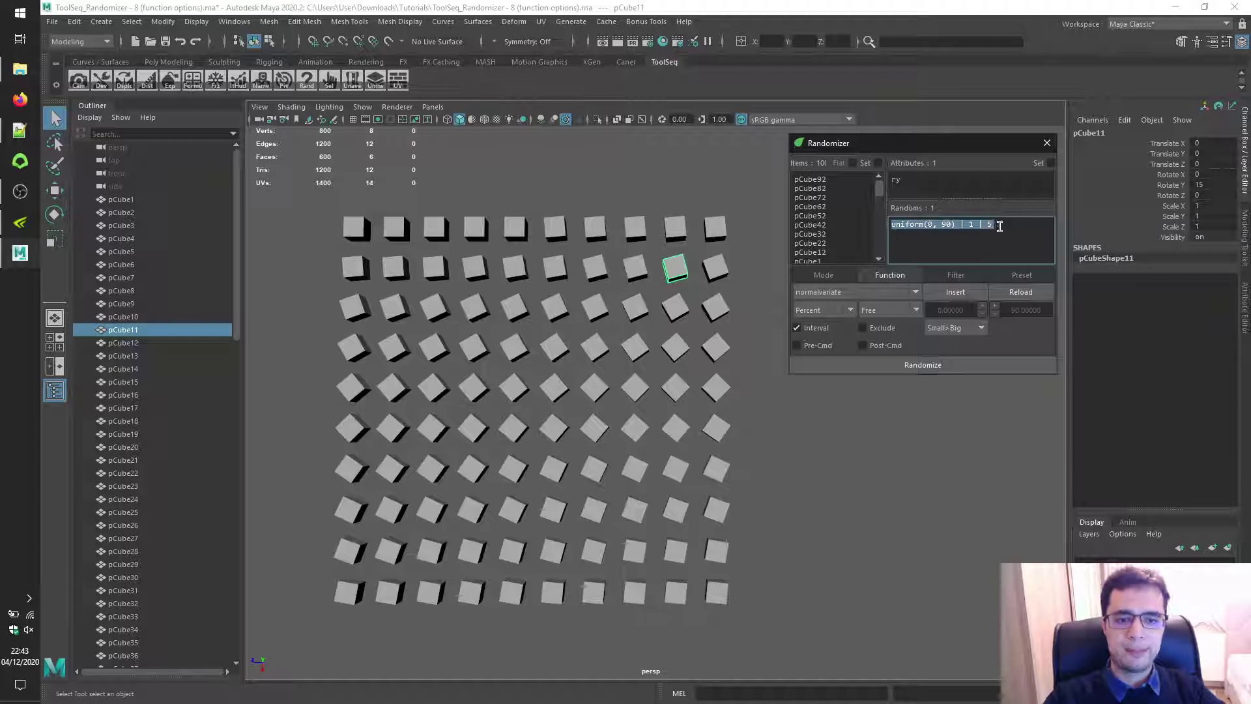
pyautogui.hotkey('ctrl', 'c')
pyautogui.click(961, 243)
pyautogui.press('Return')
pyautogui.hotkey('ctrl', 'v')
pyautogui.doubleClick(946, 233)
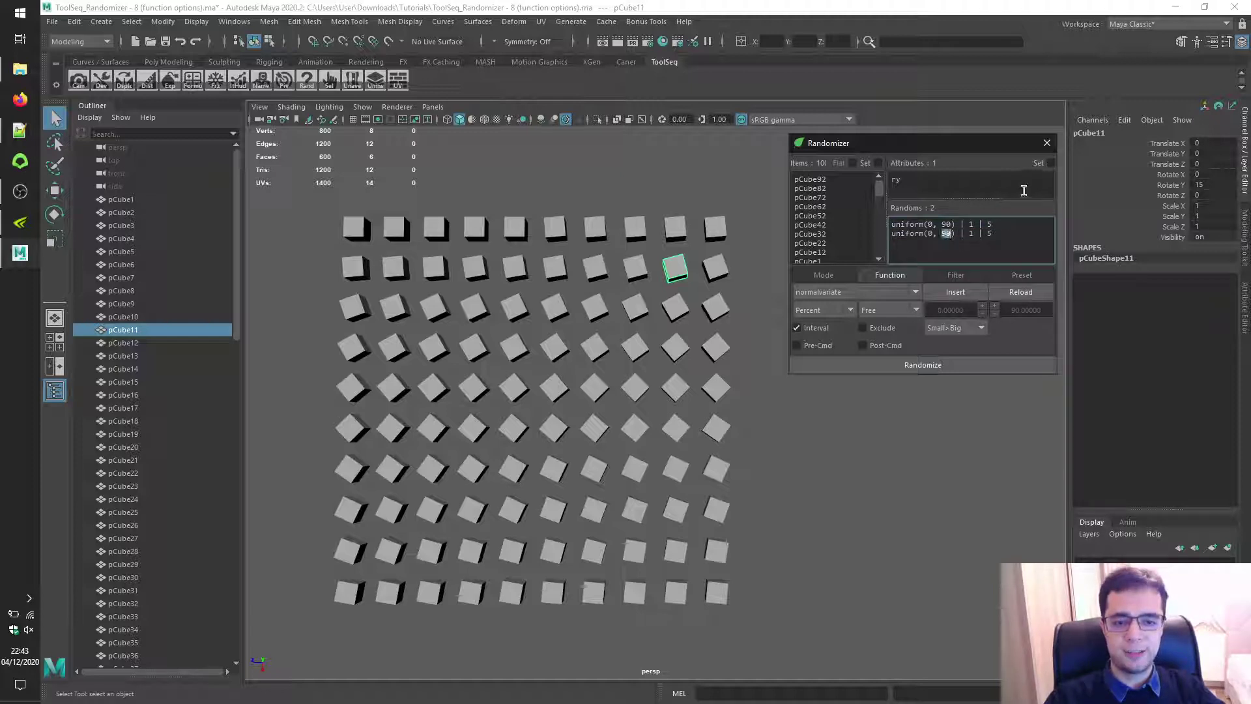
pyautogui.write('20')
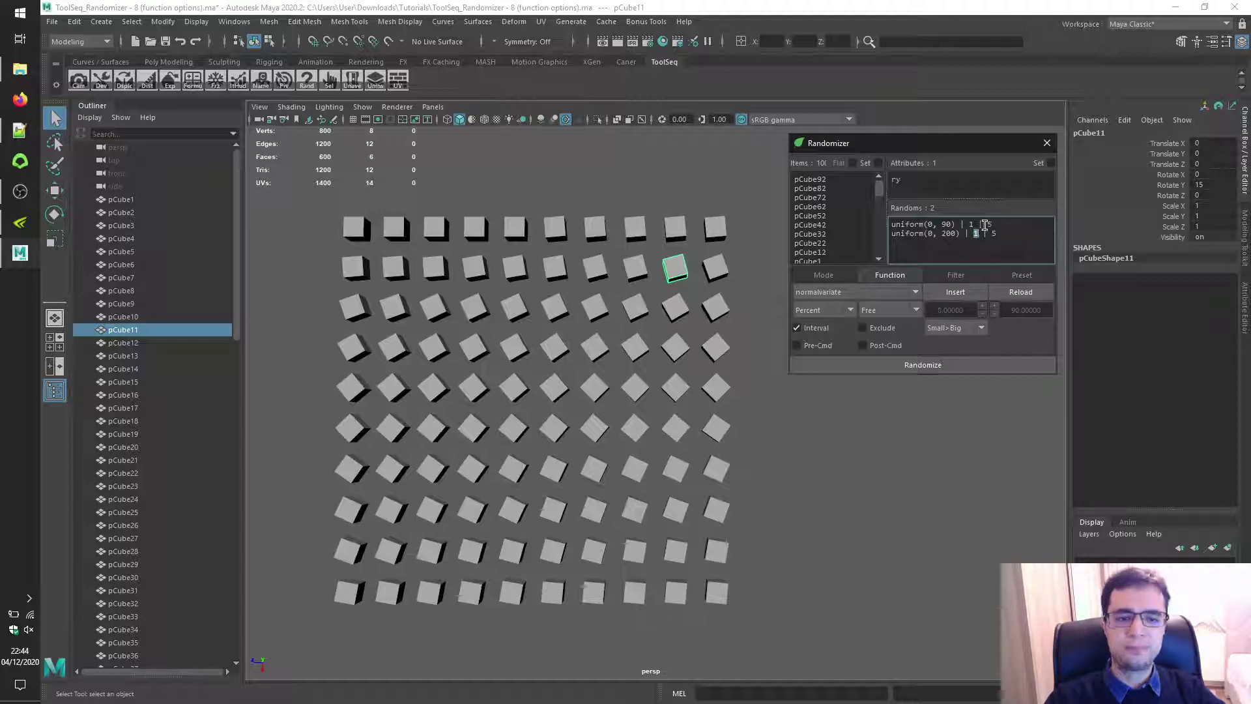
pyautogui.write('5')
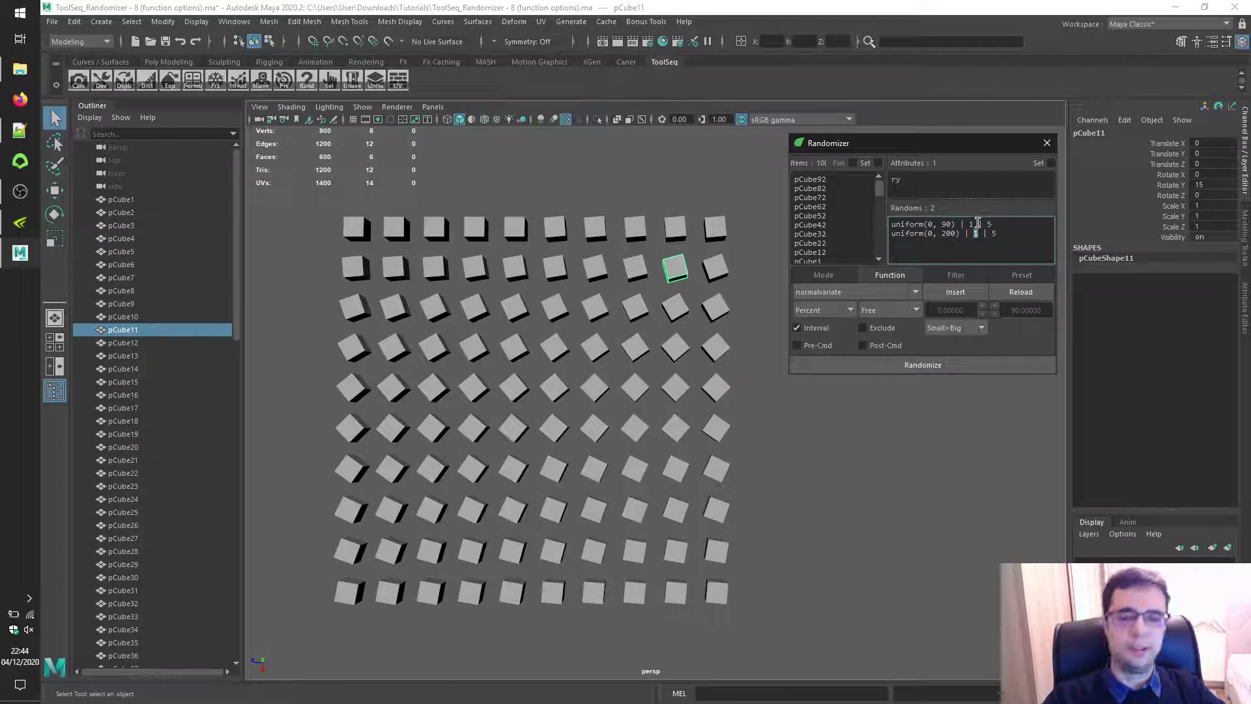
# Randomize the cubes with the two Percent expressions and check the Rotate Y value of the grid's last cube.
pyautogui.doubleClick(994, 234)
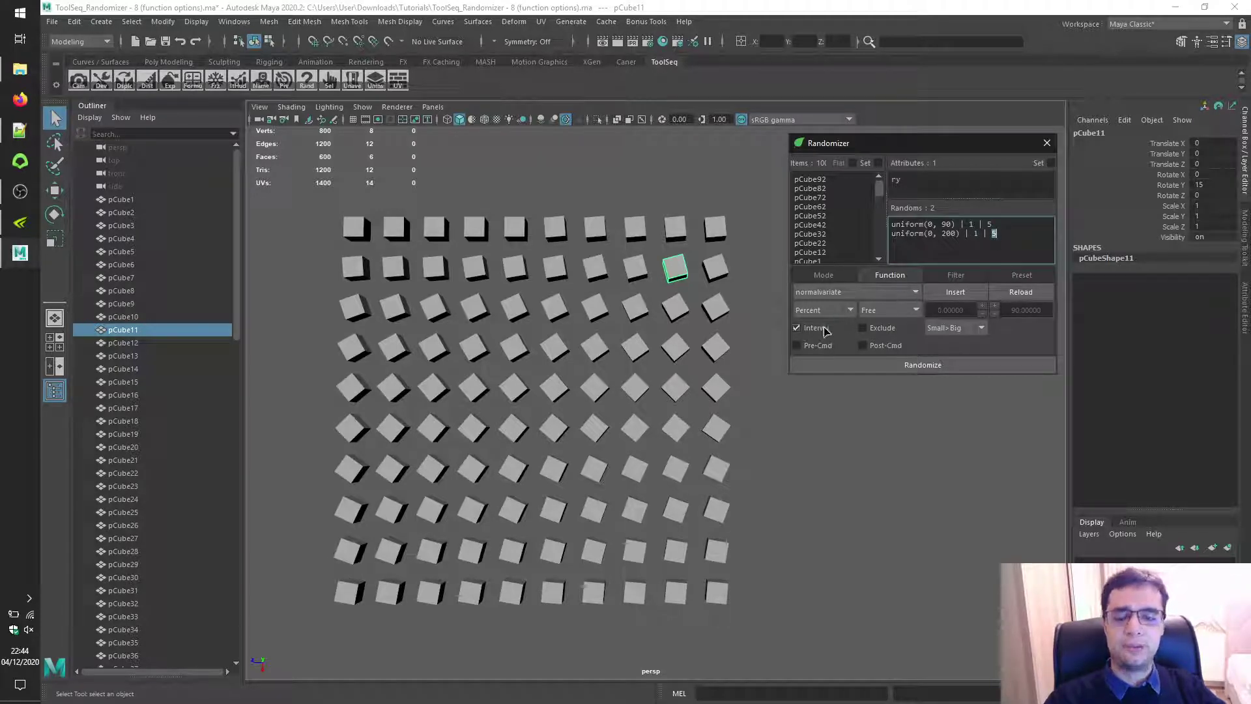
pyautogui.click(879, 369)
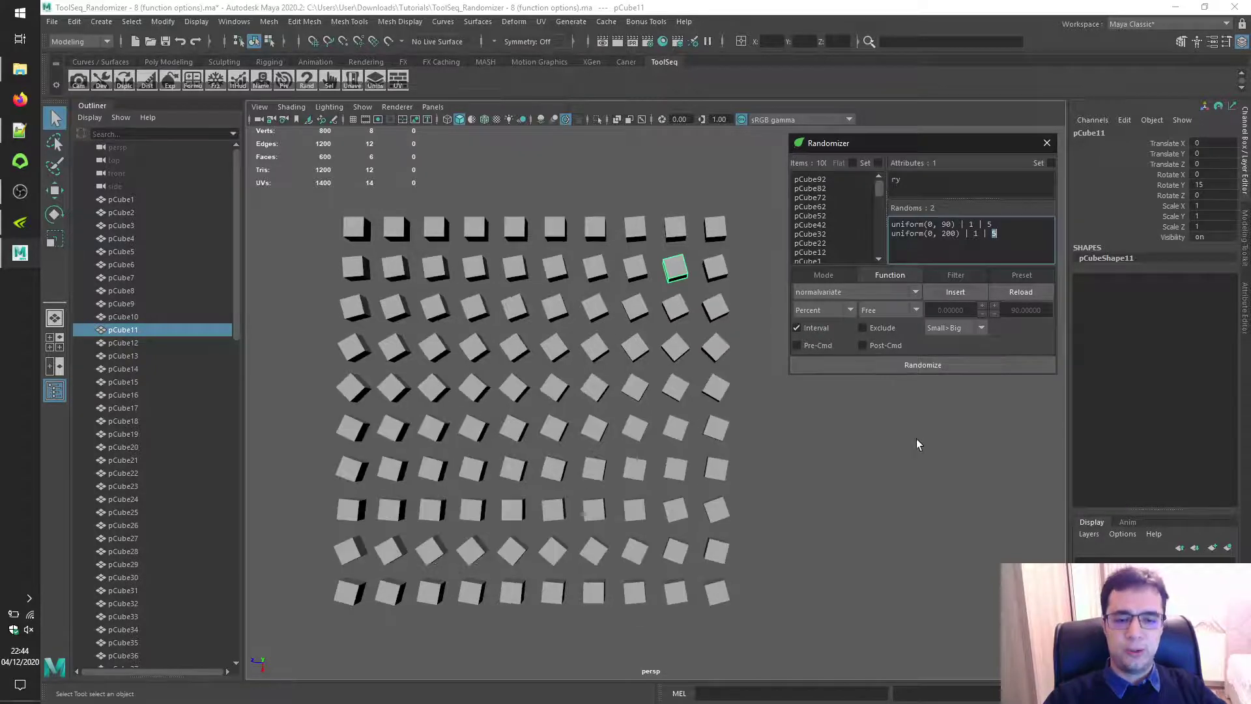
pyautogui.click(709, 595)
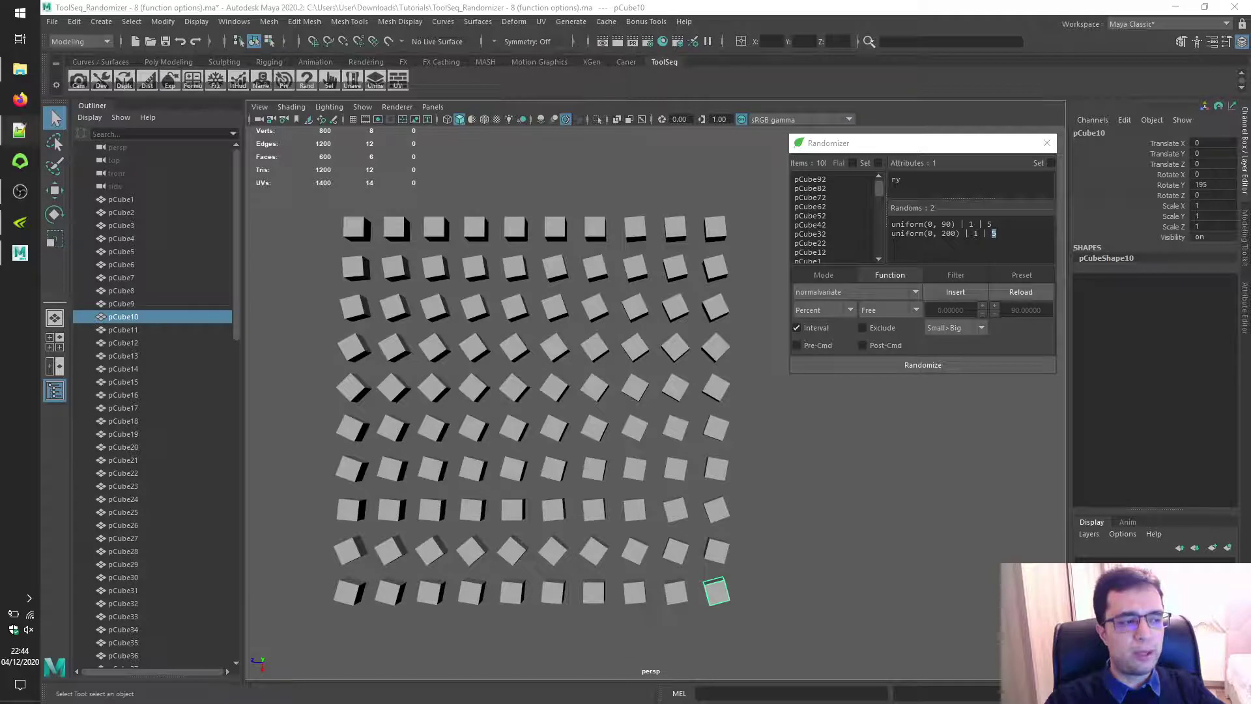
# Change the first random expression to uniform(0, 90) | 1 | 0 and randomize the cubes again.
pyautogui.doubleClick(991, 224)
pyautogui.write('0')
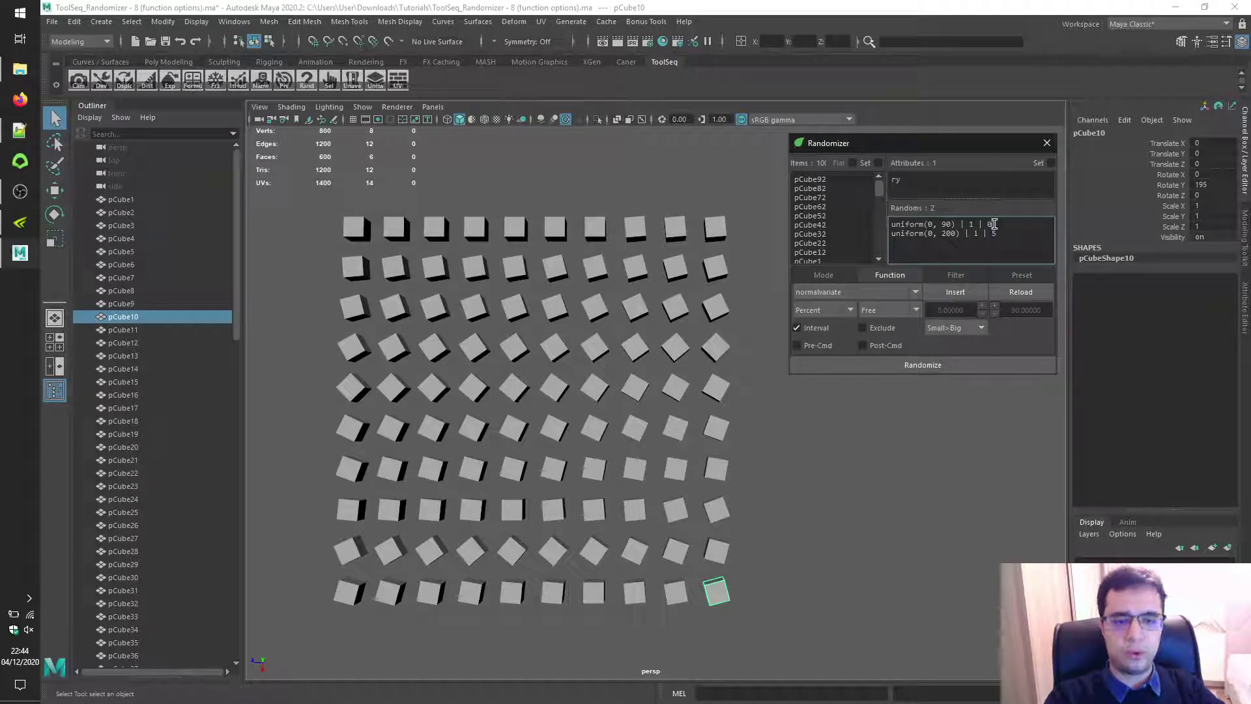
pyautogui.hotkey('shift', 'Home')
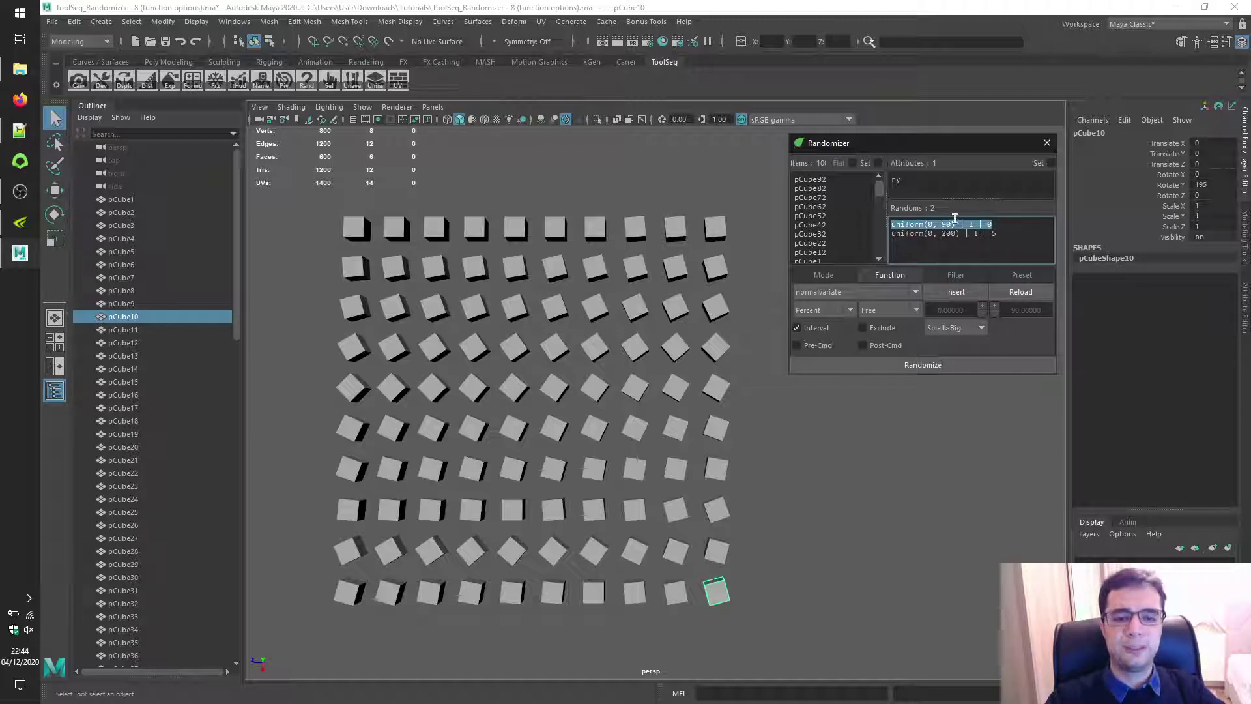
pyautogui.click(990, 366)
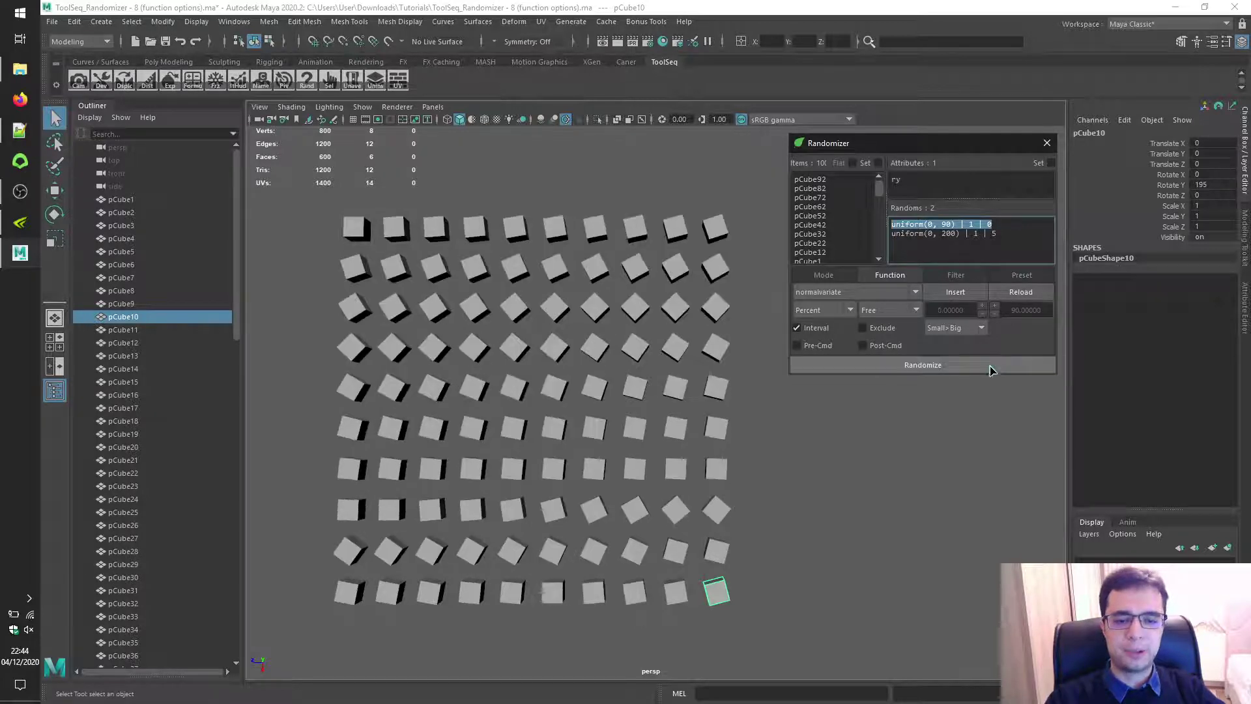
# Compare the Rotate Y values of the first three cubes in the upper row with the two random expressions.
pyautogui.click(357, 234)
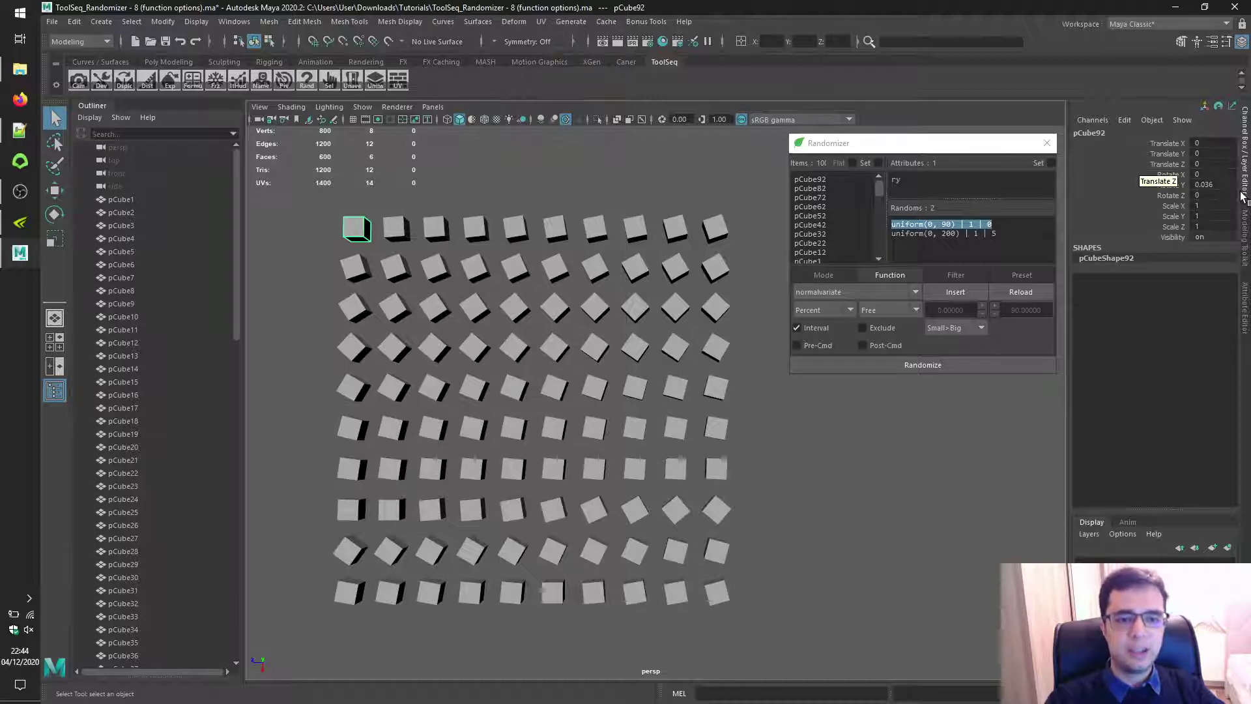
pyautogui.doubleClick(1220, 184)
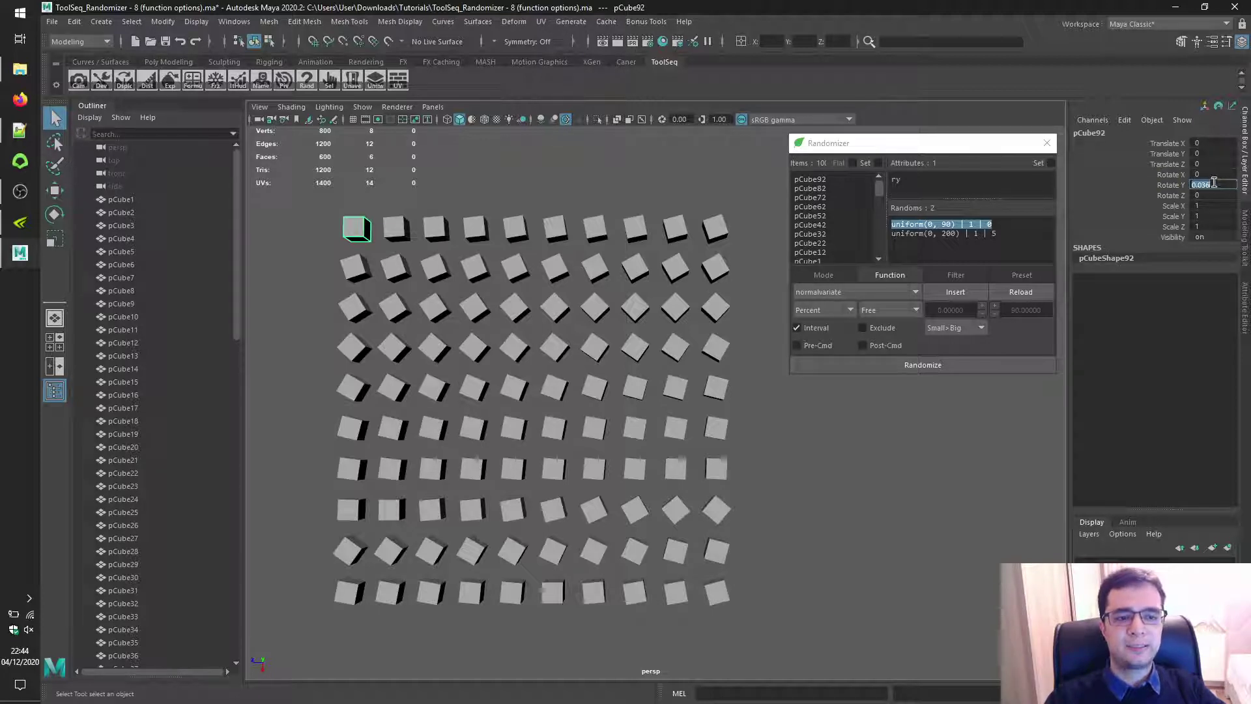
pyautogui.click(1006, 222)
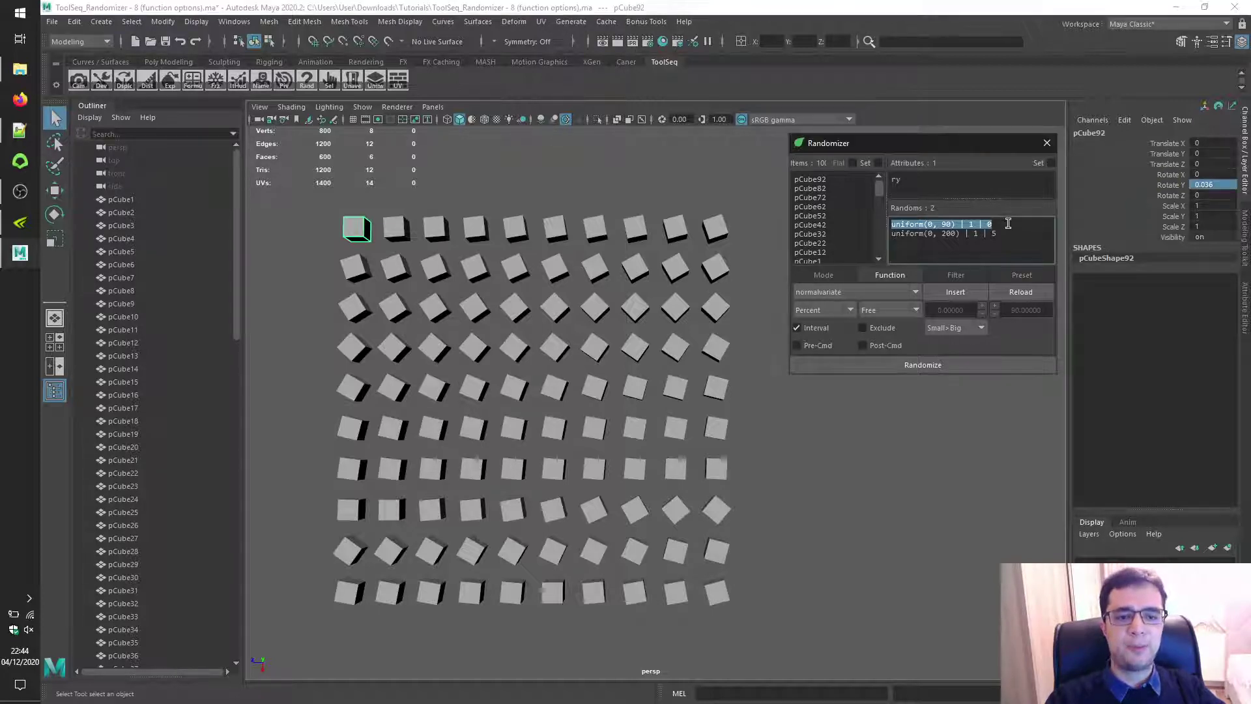
pyautogui.tripleClick(1007, 223)
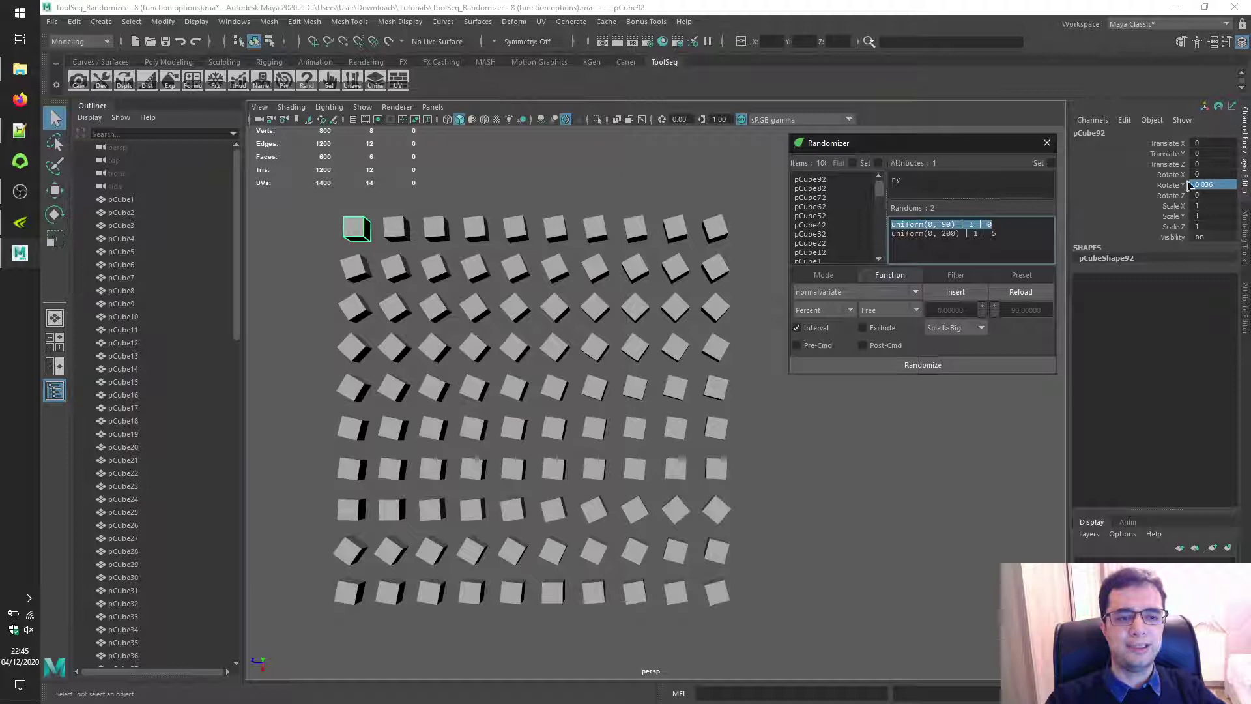
pyautogui.click(397, 230)
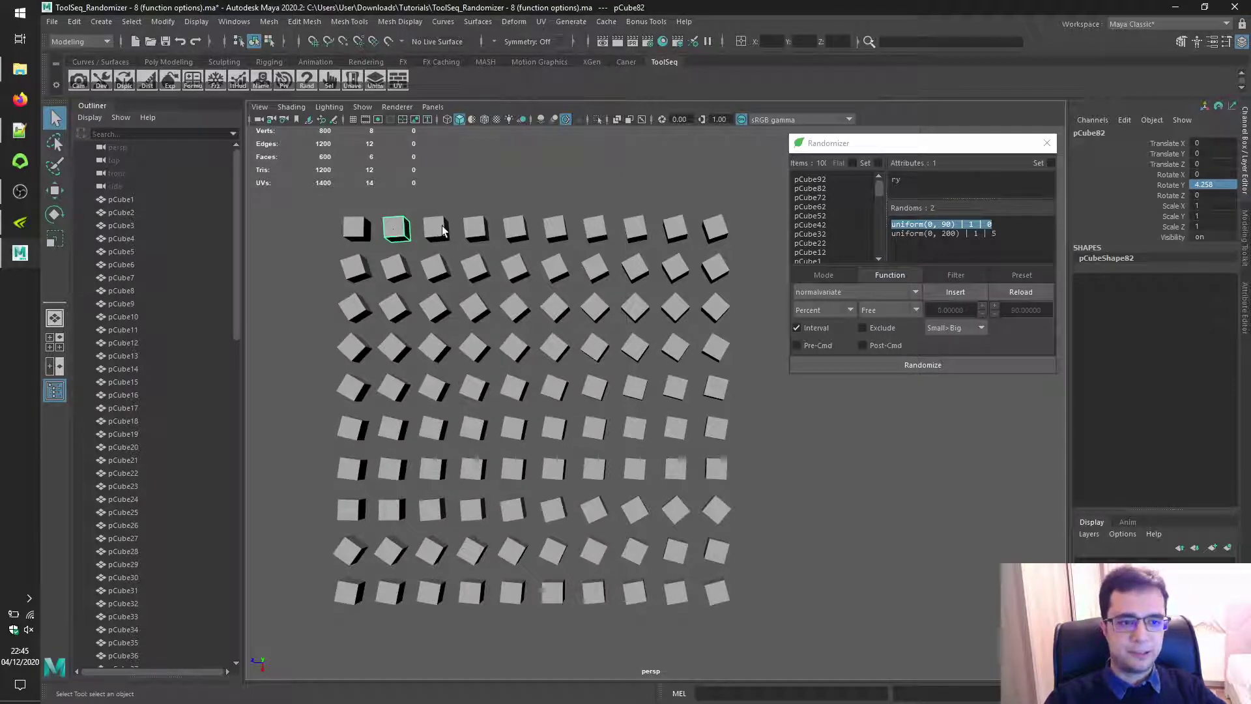
pyautogui.click(442, 231)
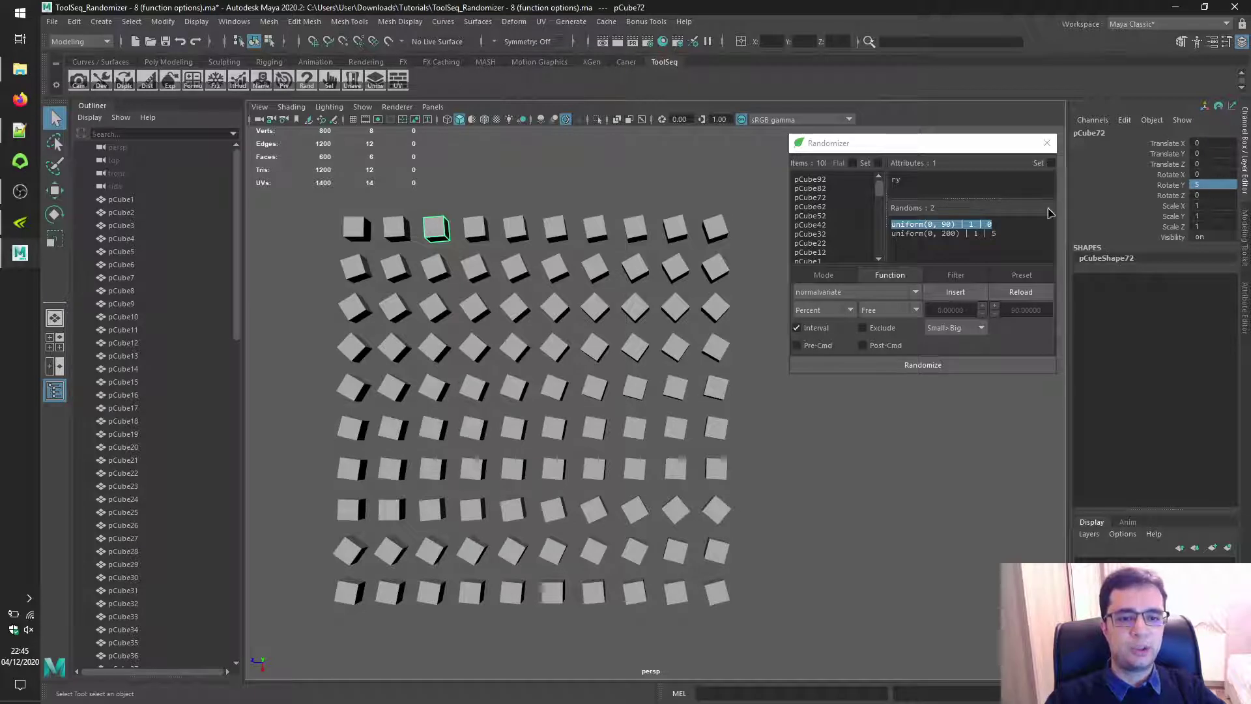
pyautogui.moveTo(997, 233); pyautogui.dragTo(886, 235)
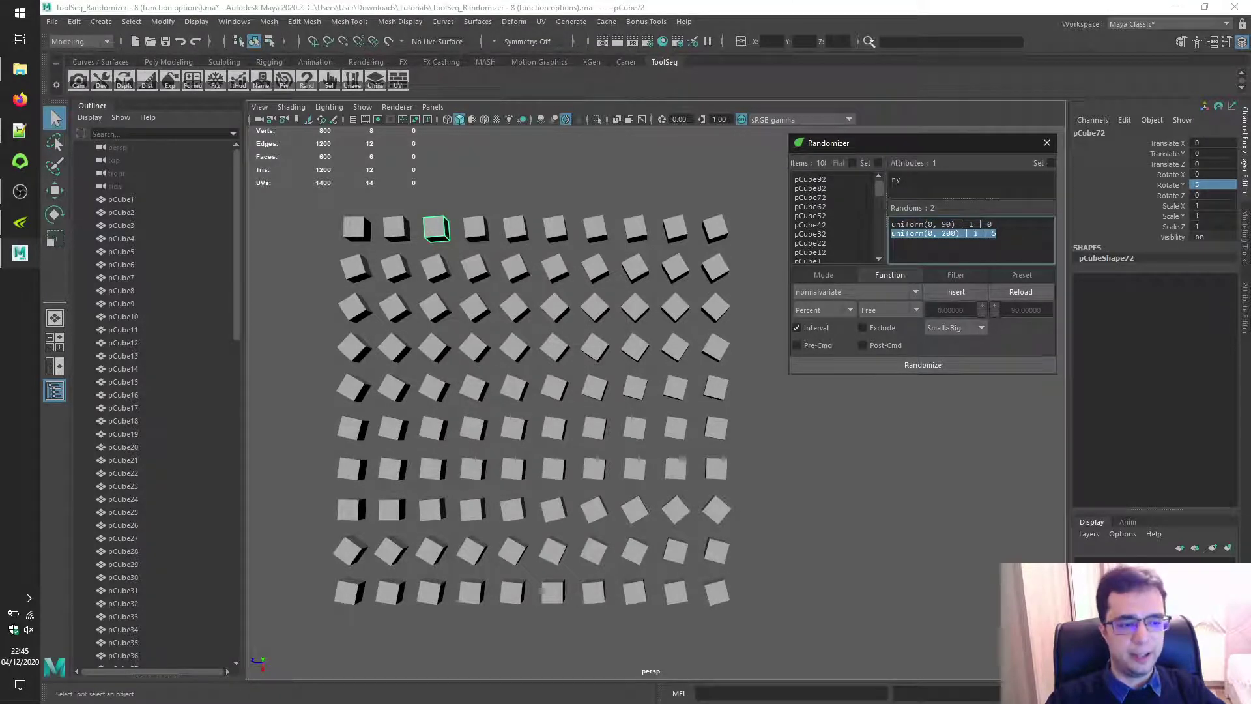
# Enable Exclude, and switch Interval off and on again so that both options are active.
pyautogui.click(881, 329)
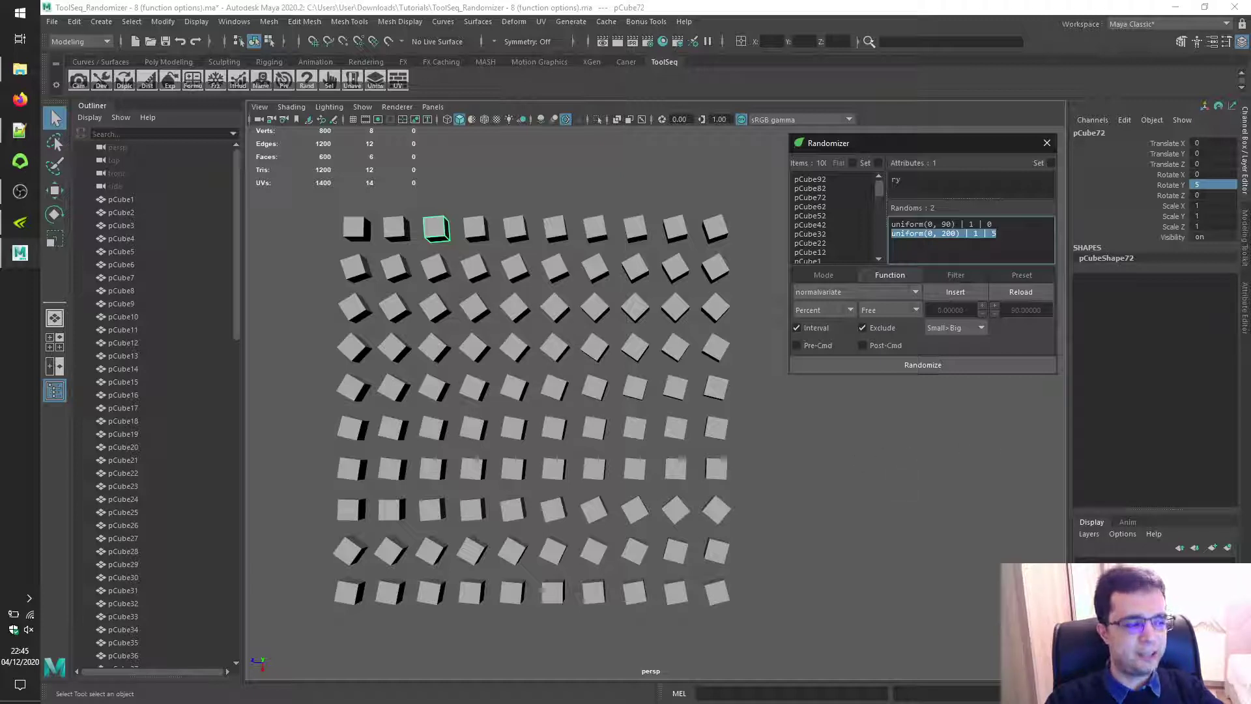
pyautogui.hotkey('alt', 'Tab')
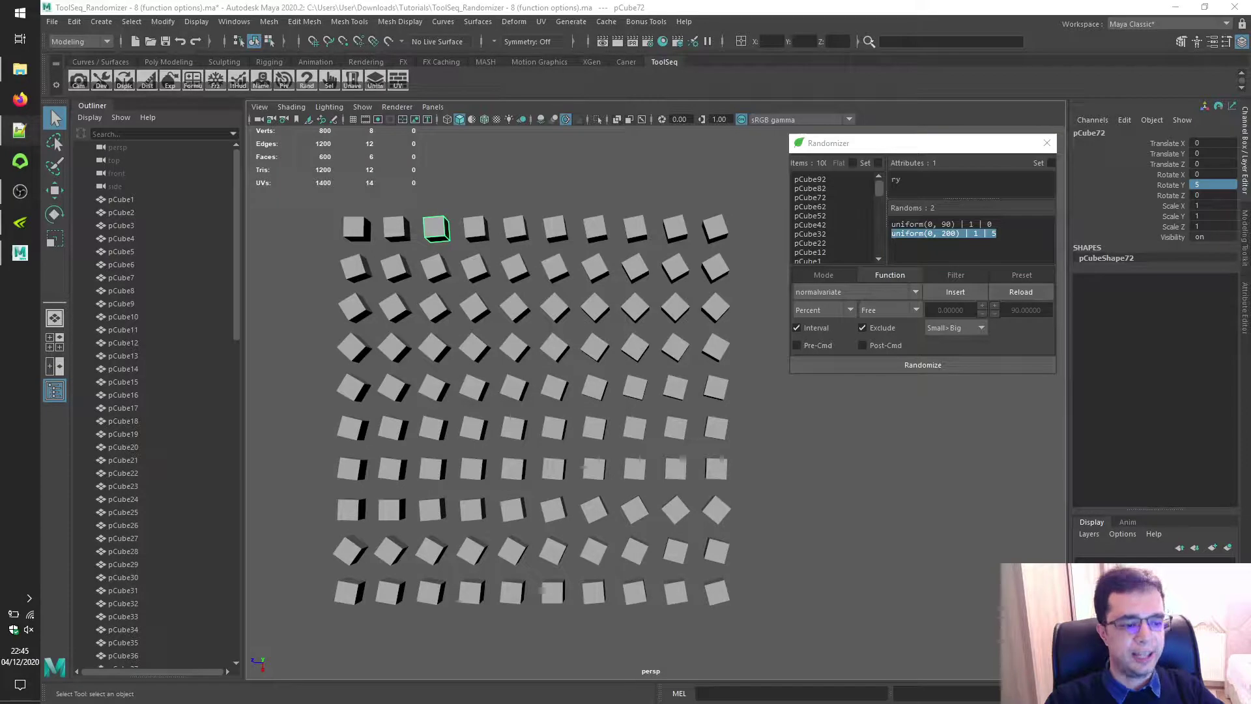
pyautogui.click(815, 328)
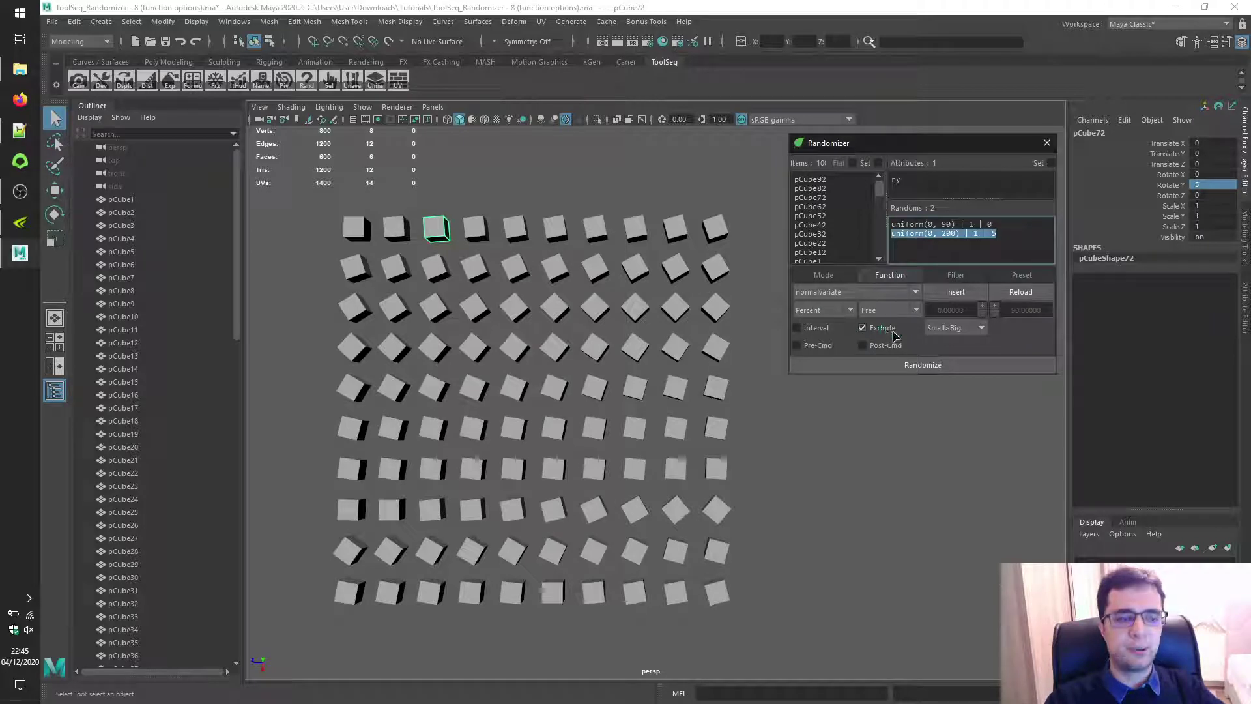
pyautogui.click(825, 329)
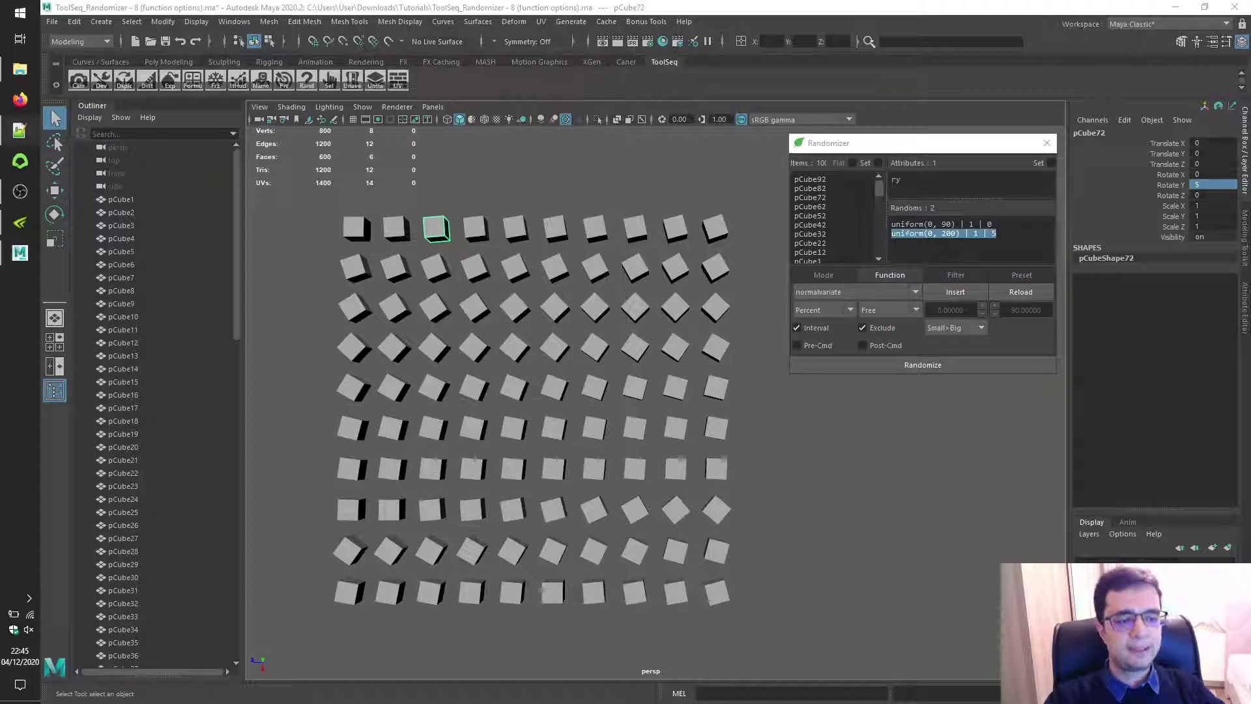
# Set the function mode to Single and delete the second random expression, uniform(0, 200) | 1 | 5.
pyautogui.click(822, 311)
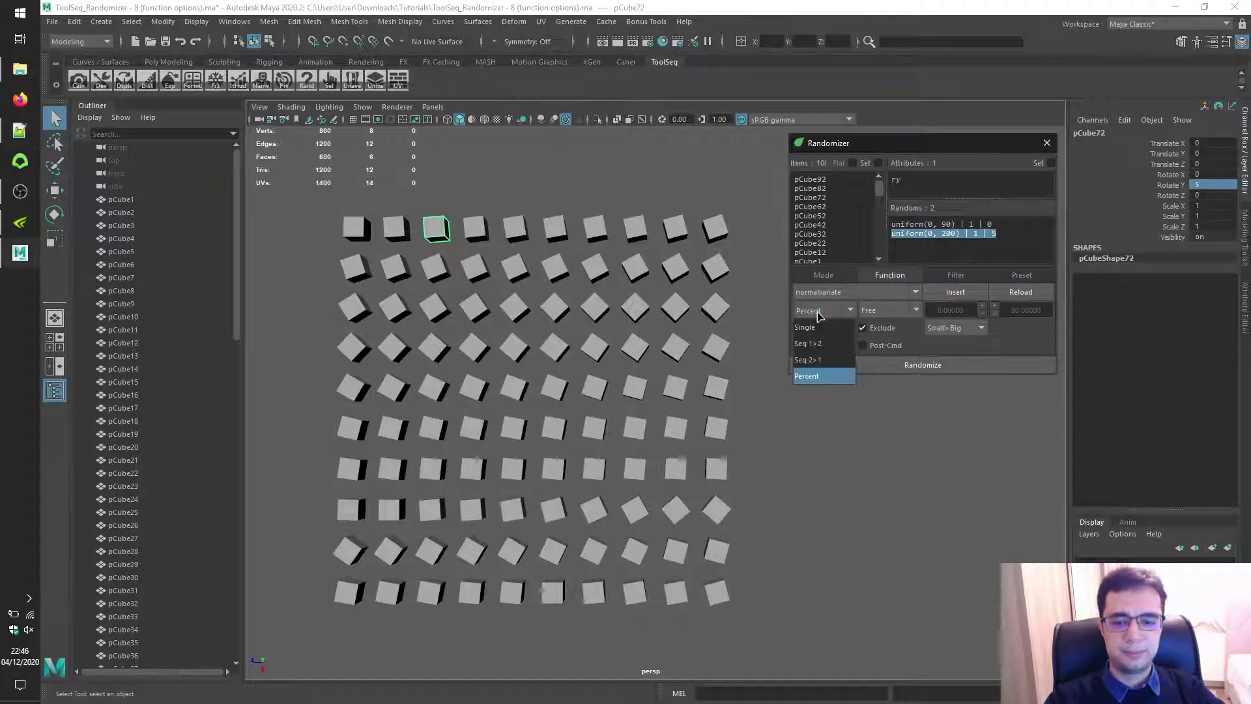
pyautogui.click(828, 331)
pyautogui.moveTo(1010, 235); pyautogui.dragTo(883, 239)
pyautogui.press('BackSpace')
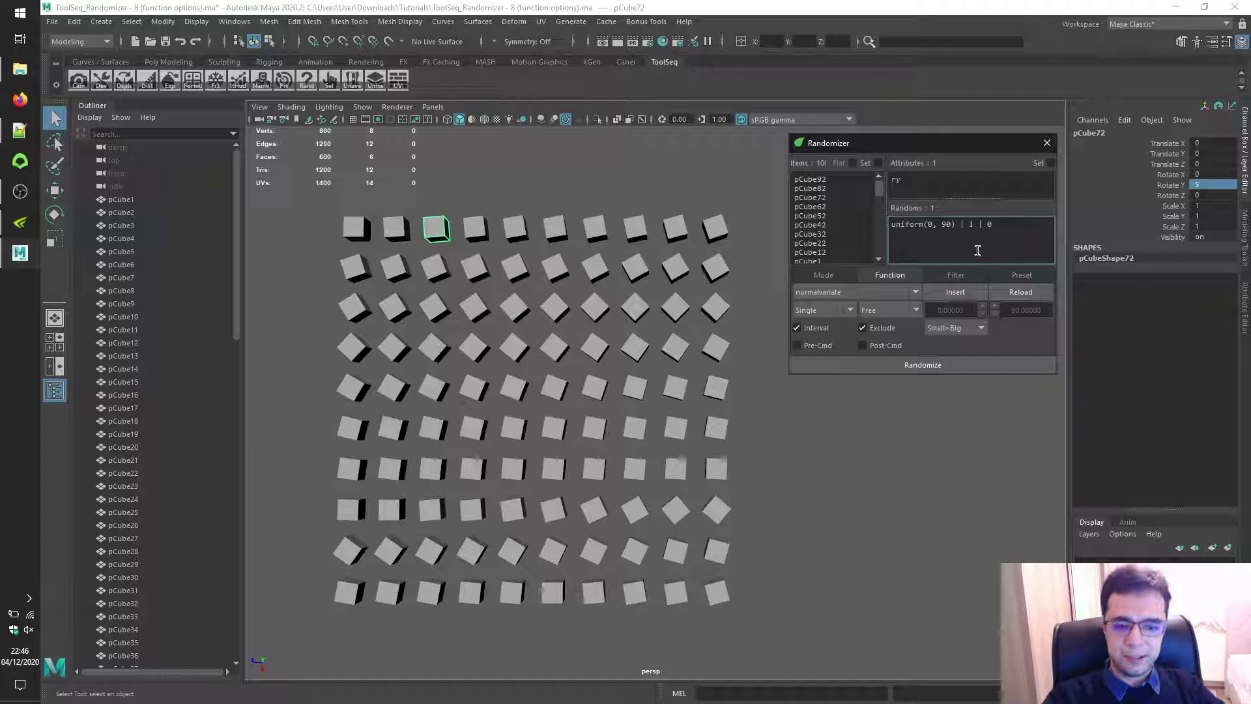
# Change the random expression to uniform(0, 90) | 10 | 0 10 20, randomize the cubes and check the upper-left cube's Rotate Y.
pyautogui.click(975, 224)
pyautogui.write('0')
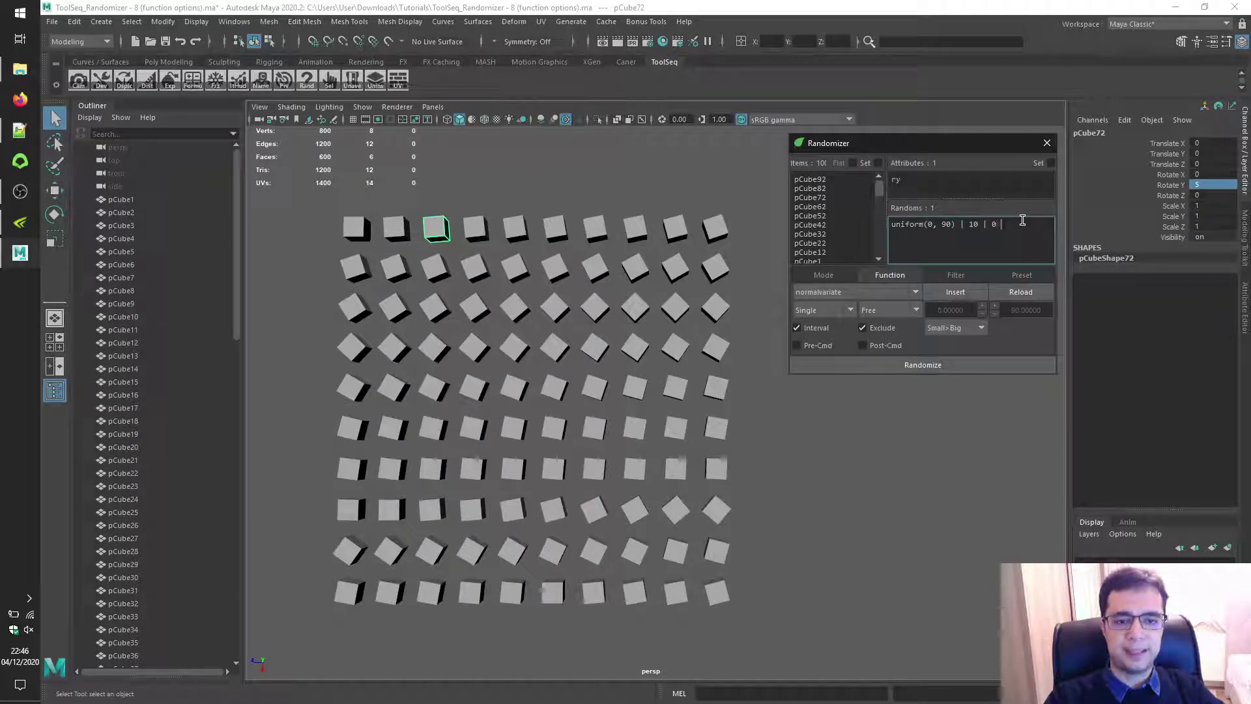
pyautogui.write(' 10')
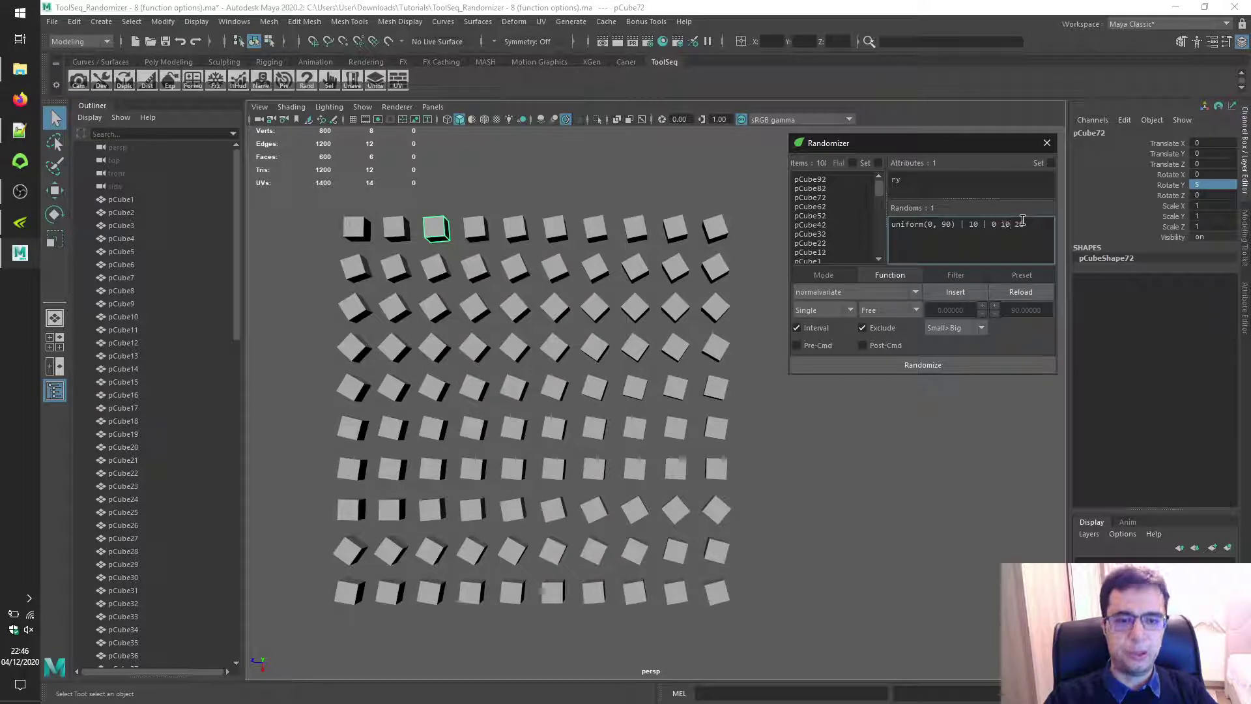
pyautogui.write(' 20')
pyautogui.click(957, 365)
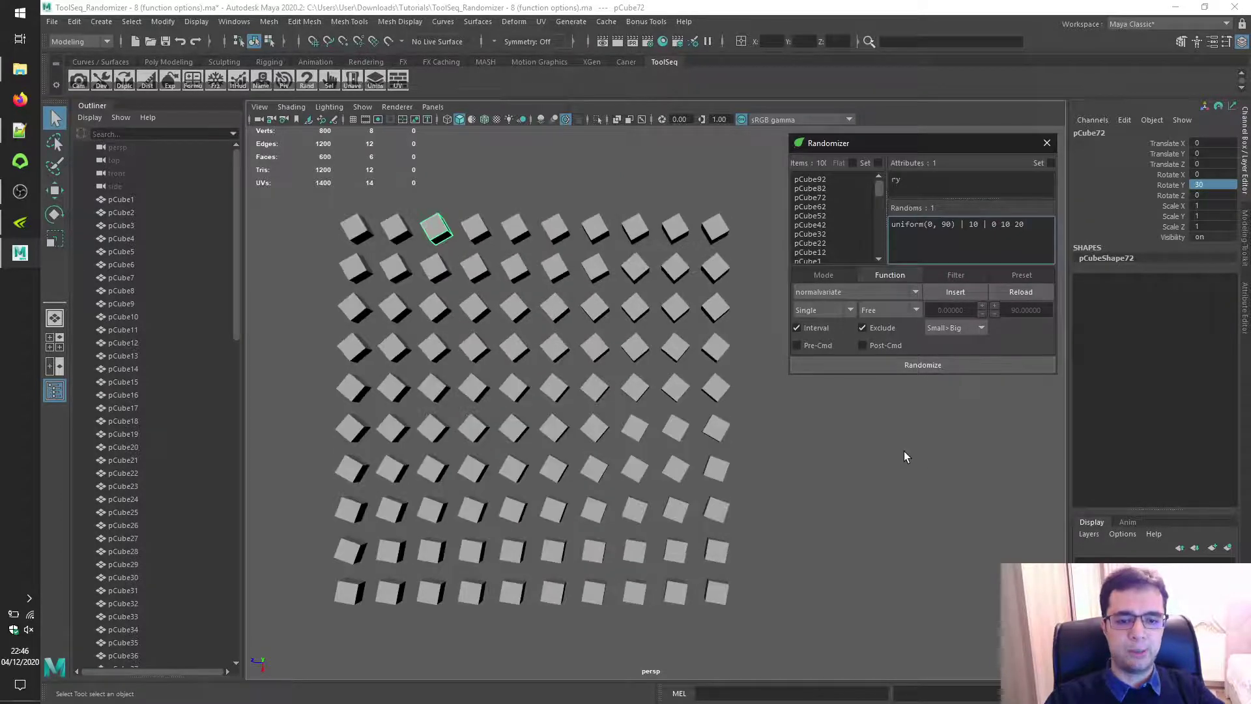
pyautogui.click(346, 226)
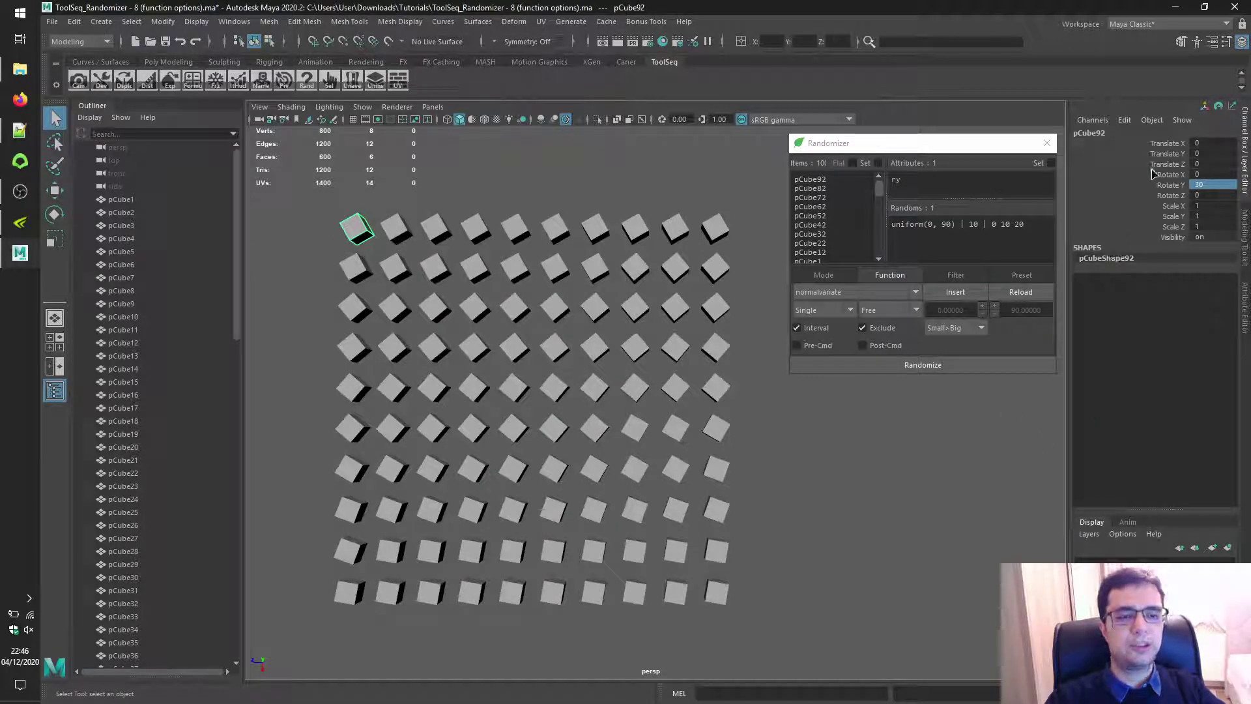
# Add 30 to the end of the expression's excluded values and randomize the cubes again.
pyautogui.click(1031, 224)
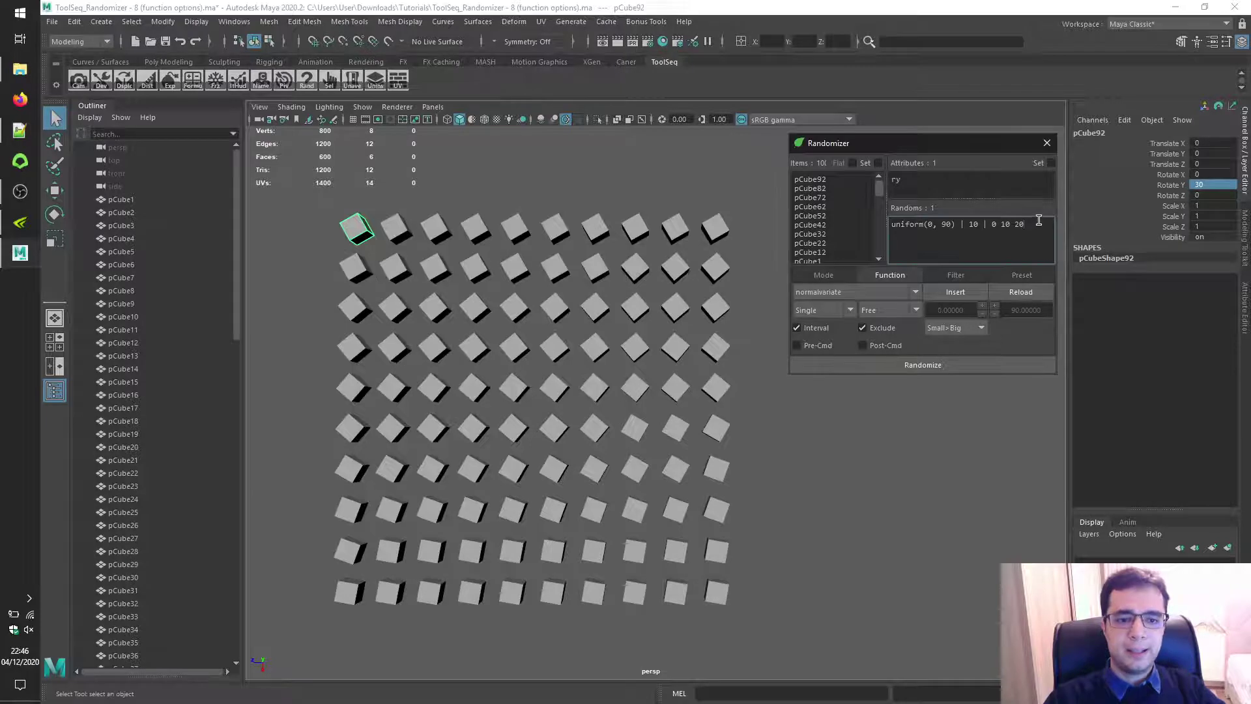
pyautogui.write('30')
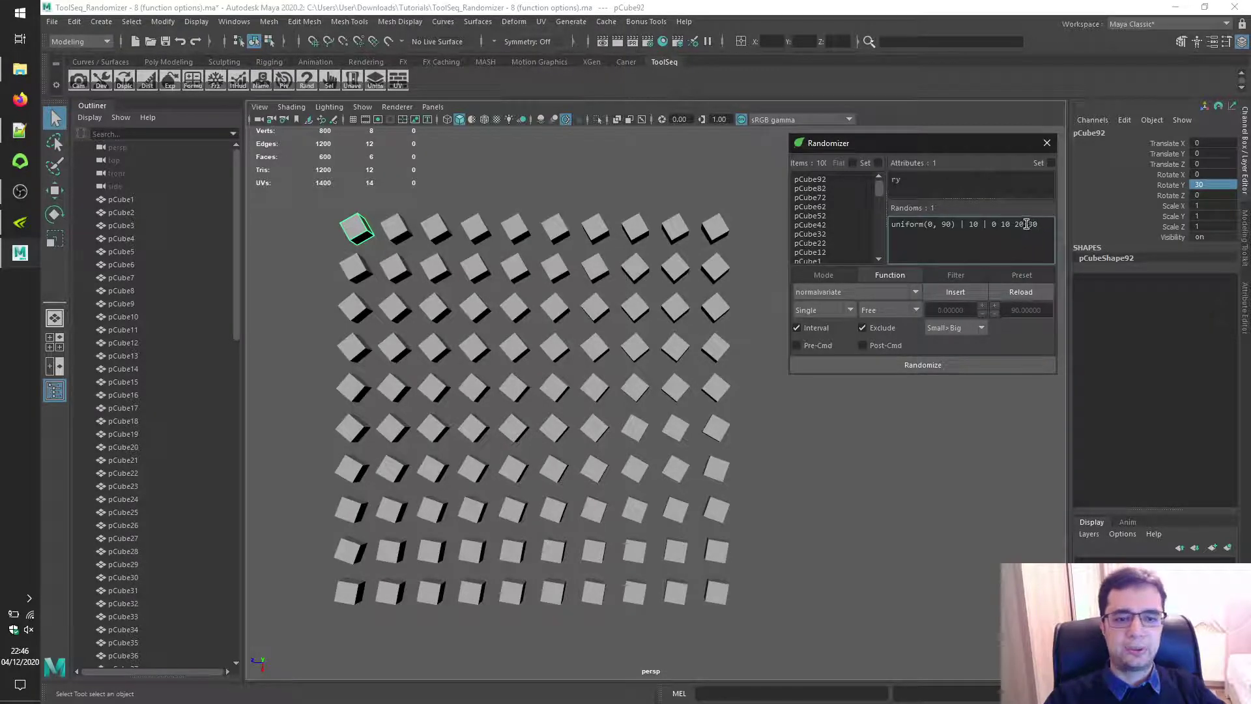
pyautogui.click(997, 364)
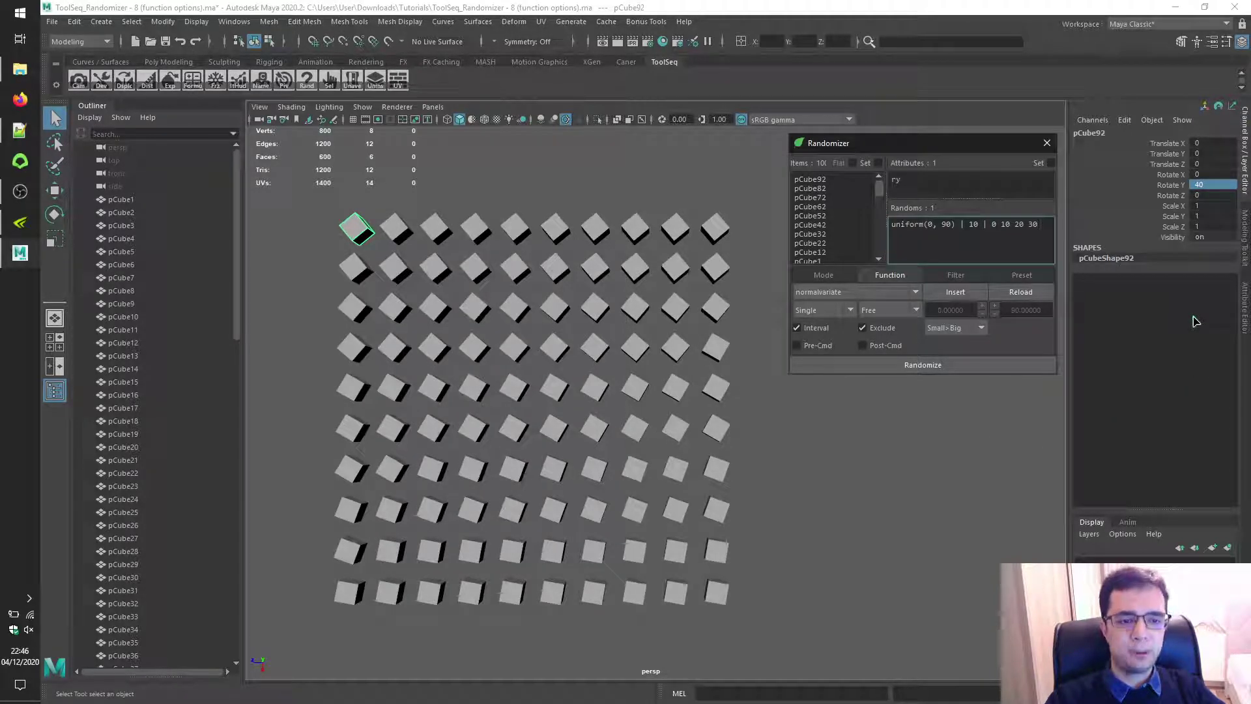
# Remove 10 from the excluded values so they read 0 20 30, and randomize the cubes.
pyautogui.doubleClick(1006, 224)
pyautogui.press('BackSpace')
pyautogui.press('BackSpace')
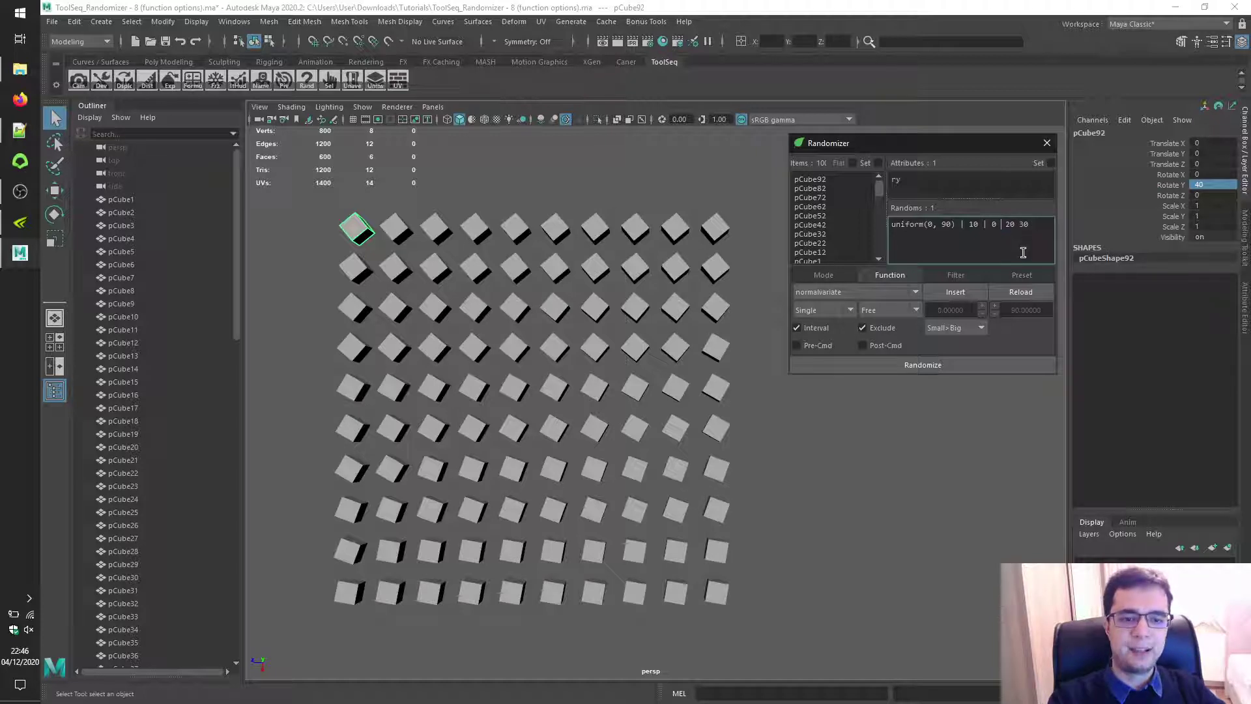
pyautogui.click(954, 366)
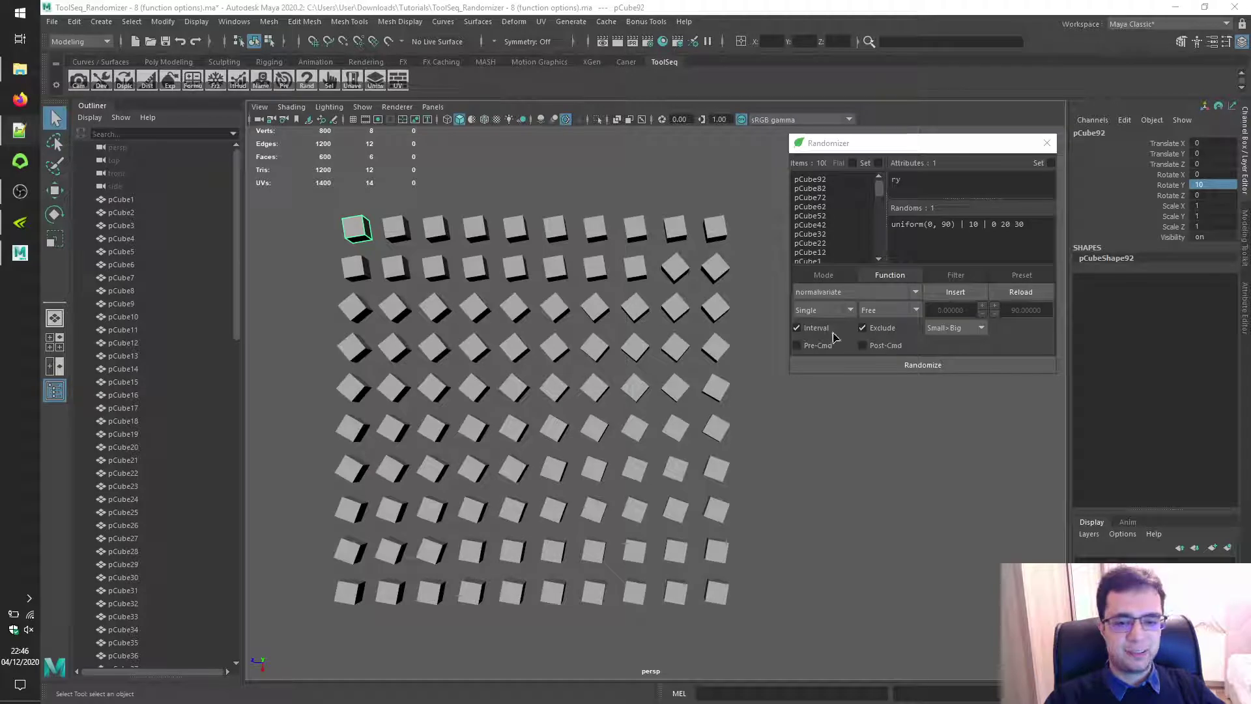
# Set the function mode to Percent and add a weight of 1, making the expression uniform(0, 90) | 1 | 10 | 0 20 30.
pyautogui.click(824, 311)
pyautogui.click(822, 375)
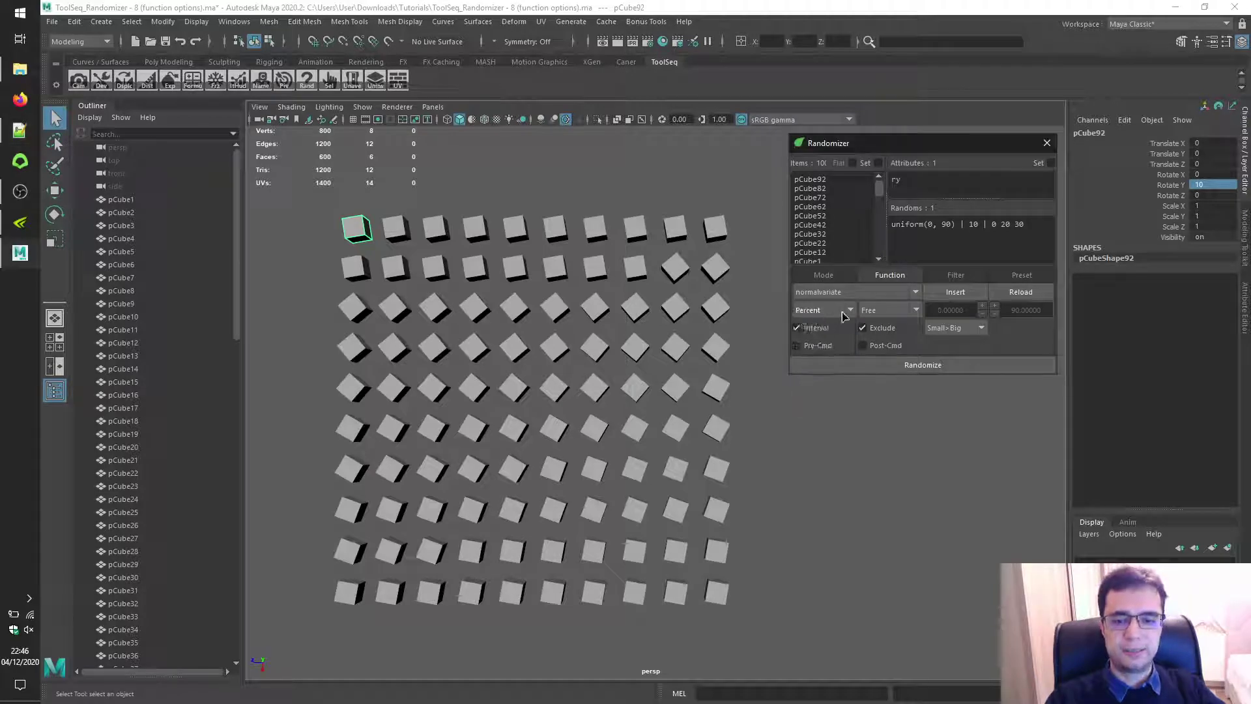
pyautogui.click(968, 223)
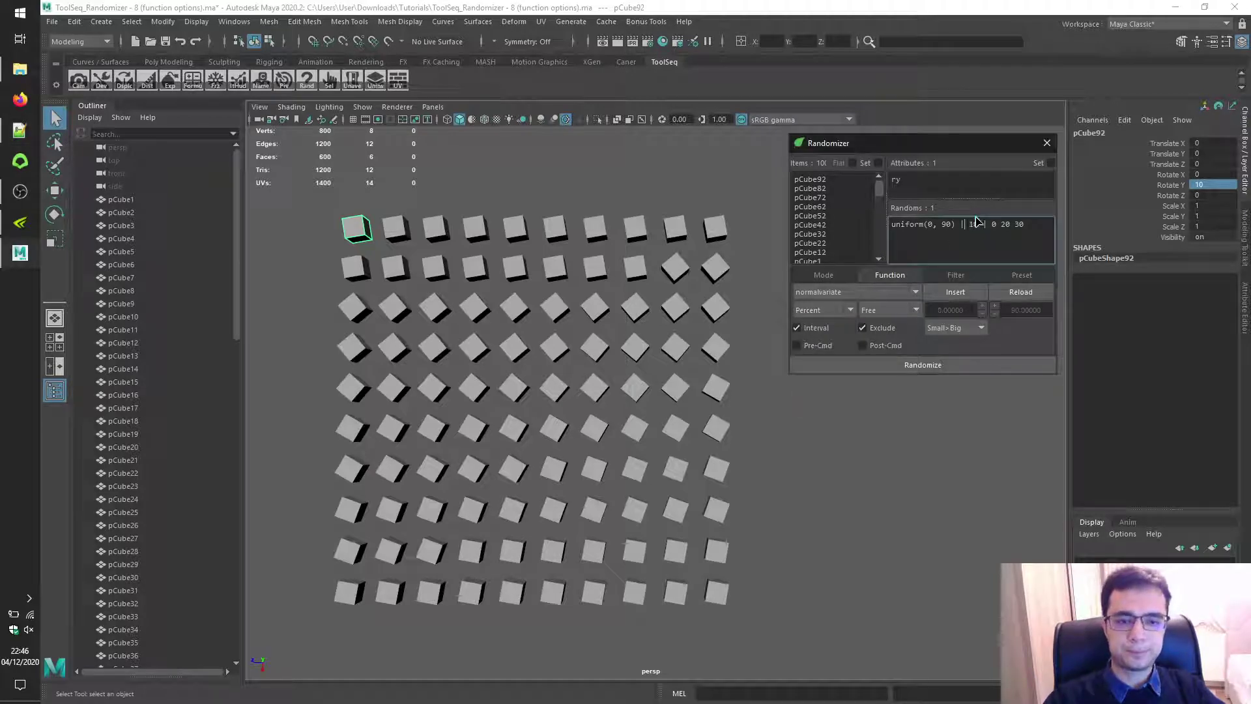
pyautogui.write('|')
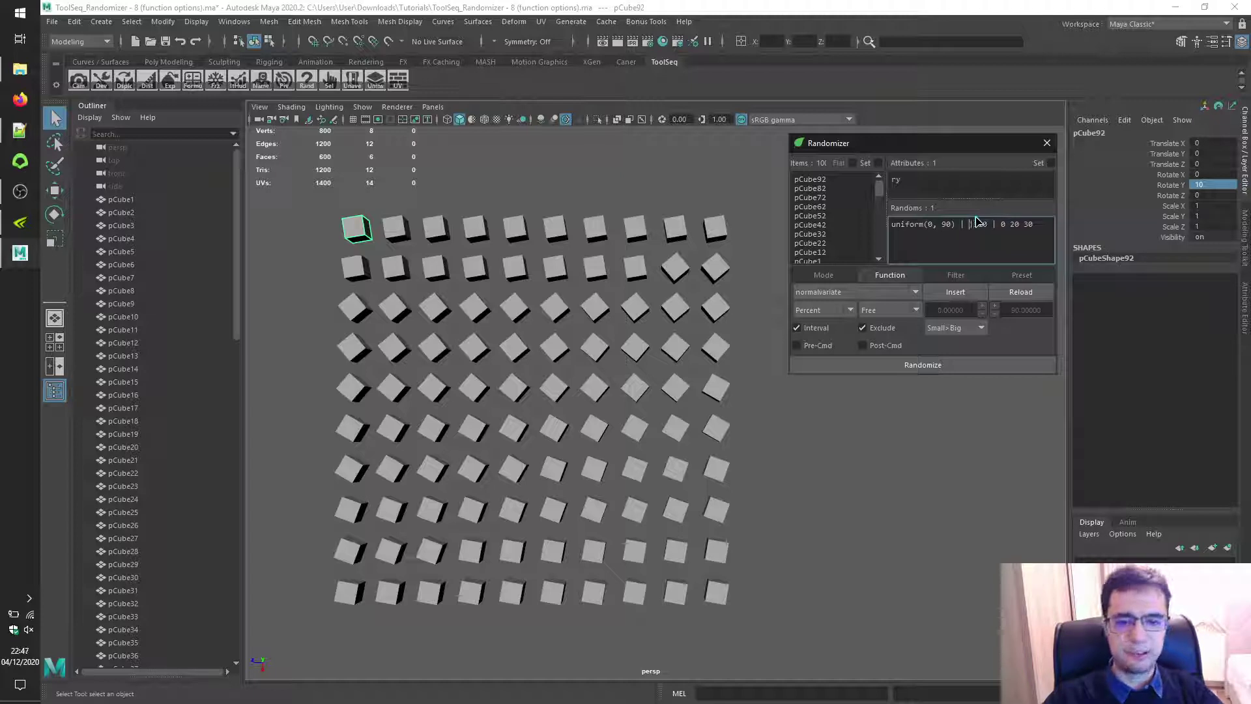
pyautogui.write(' 1')
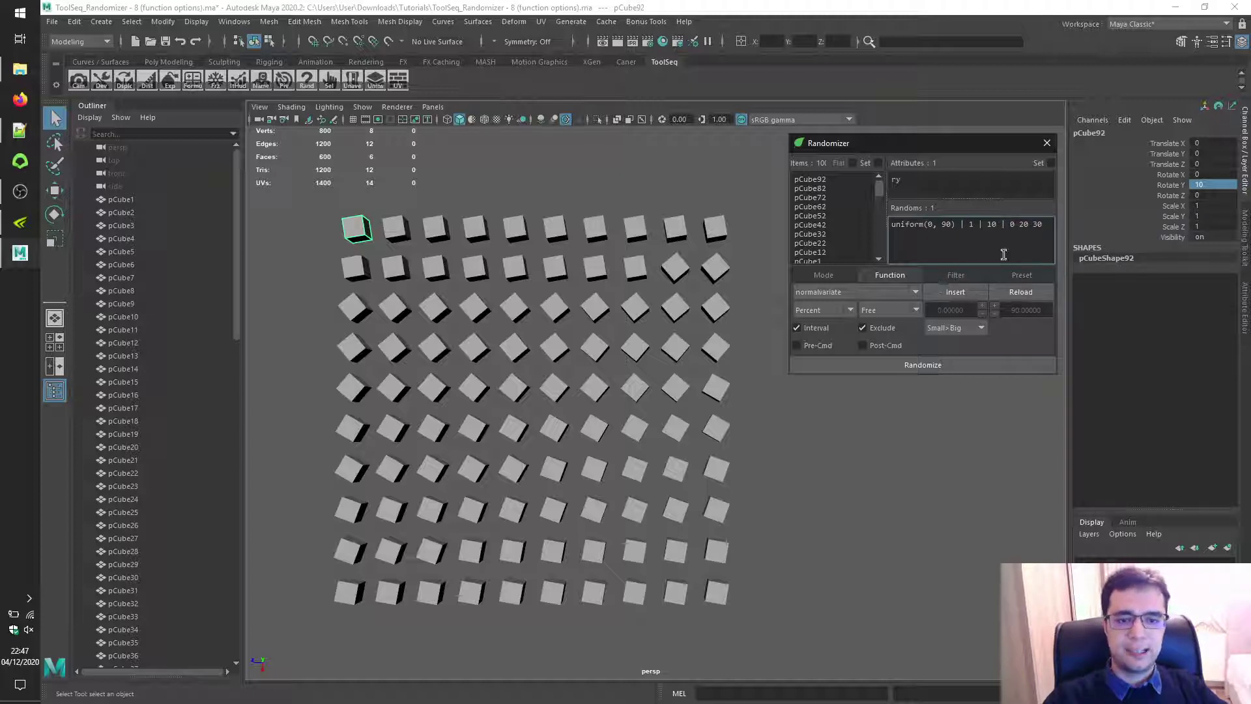
# Duplicate the random expression on a second line and set the copy's upper limit to 200.
pyautogui.hotkey('ctrl', 'a')
pyautogui.hotkey('ctrl', 'c')
pyautogui.click(997, 245)
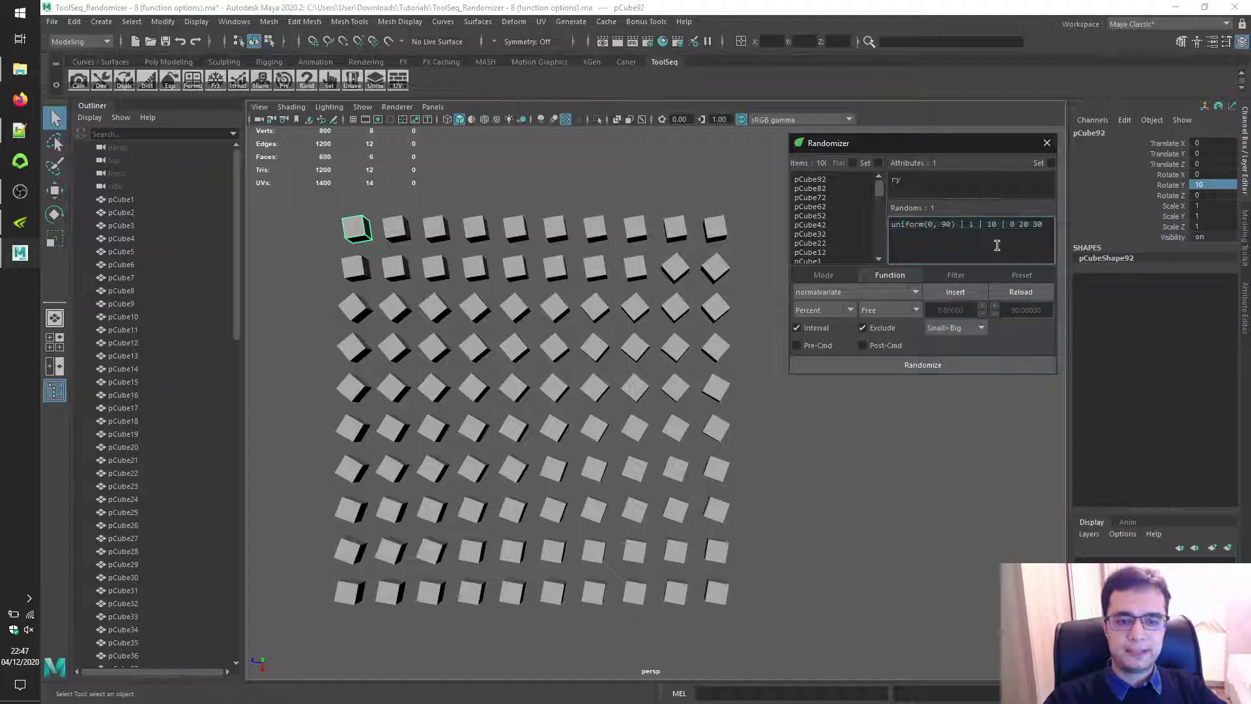
pyautogui.hotkey('ctrl', 'v')
pyautogui.doubleClick(946, 233)
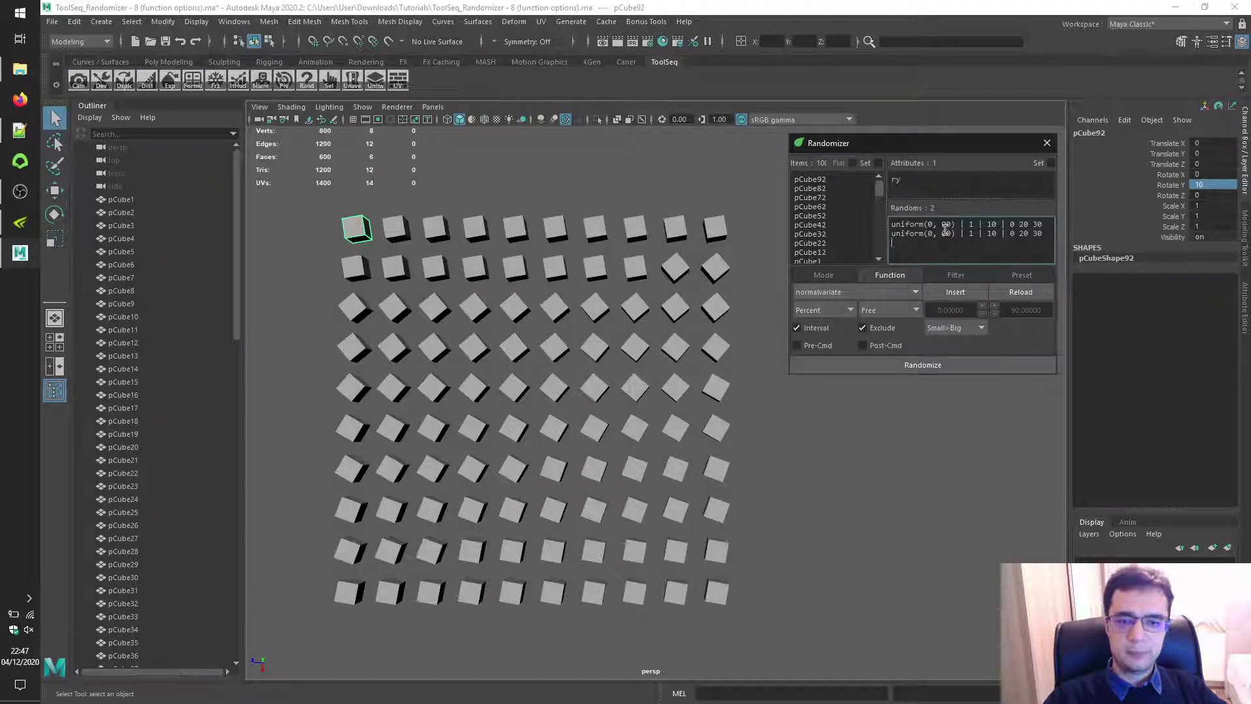
pyautogui.write('200')
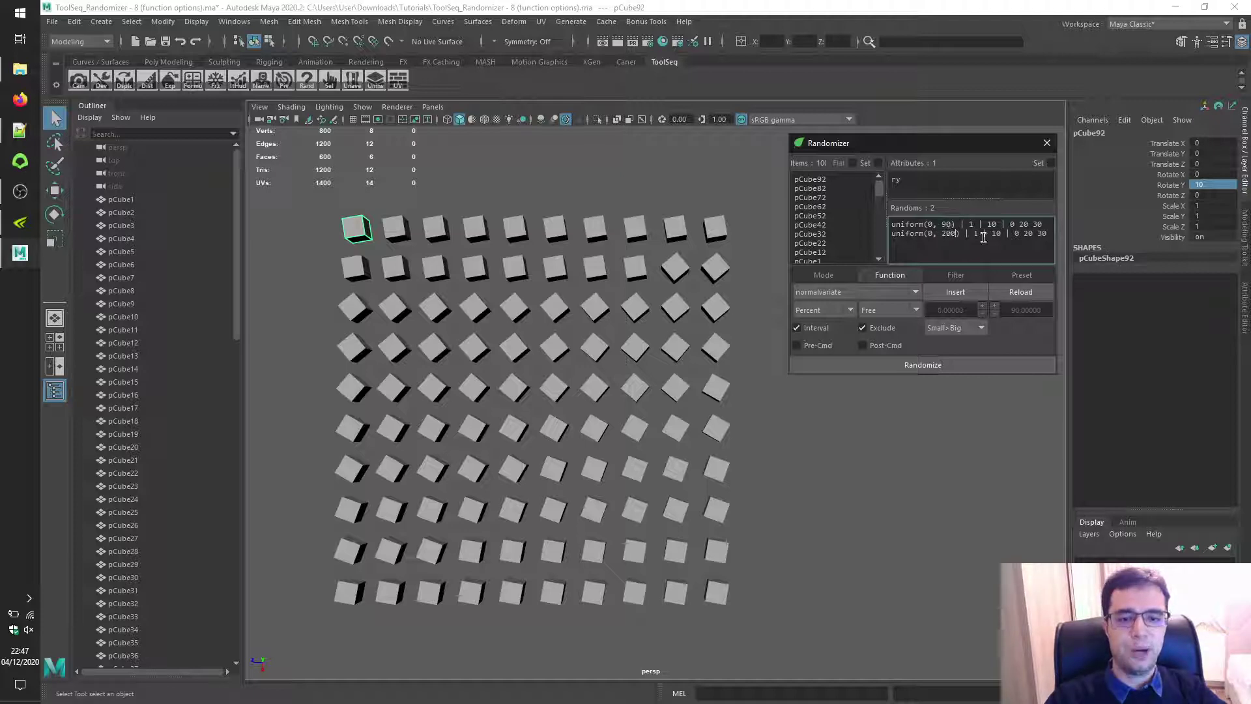
# Replace the excluded values 0 20 30 with inf in both random expressions and randomize the cubes.
pyautogui.moveTo(1012, 224); pyautogui.dragTo(1060, 223)
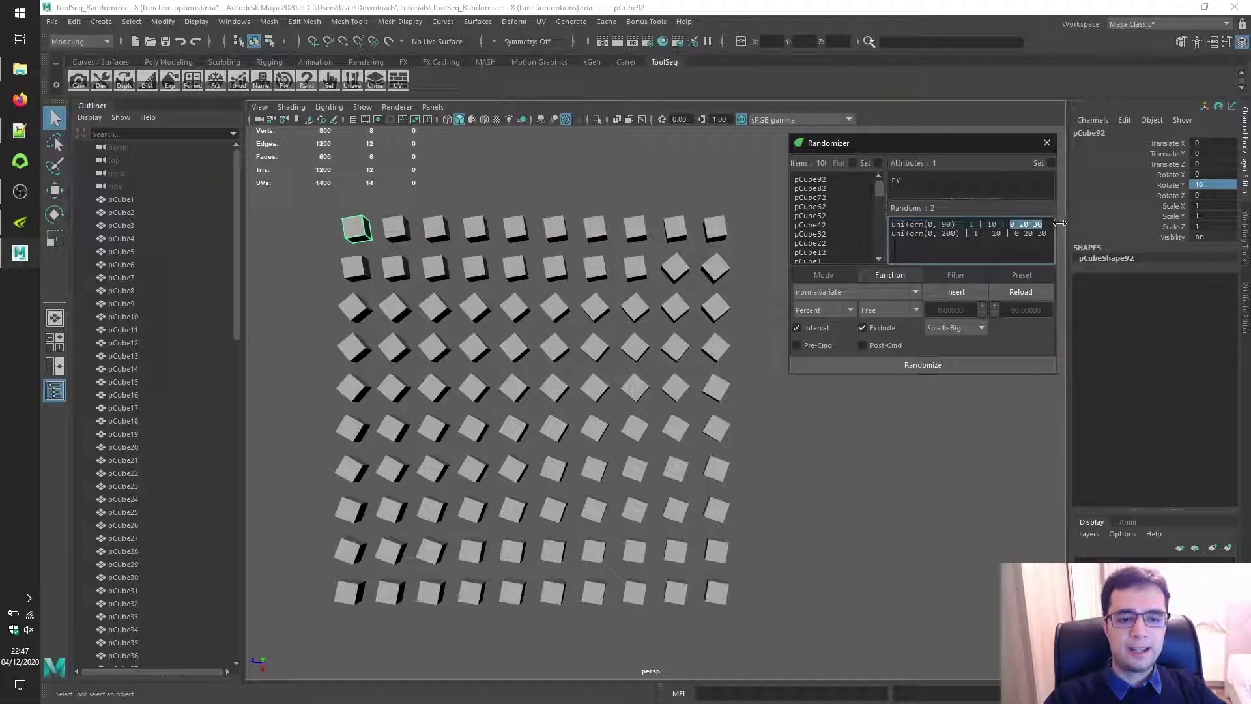
pyautogui.write('inf')
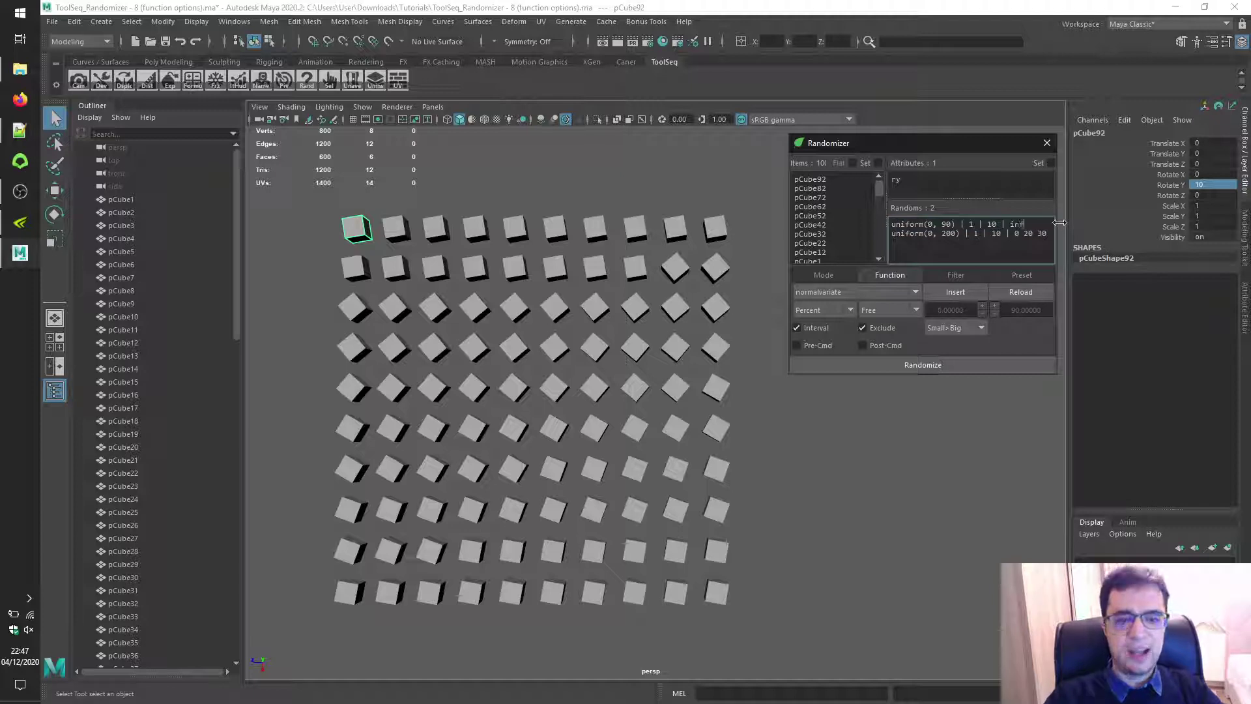
pyautogui.moveTo(1033, 224); pyautogui.dragTo(925, 211)
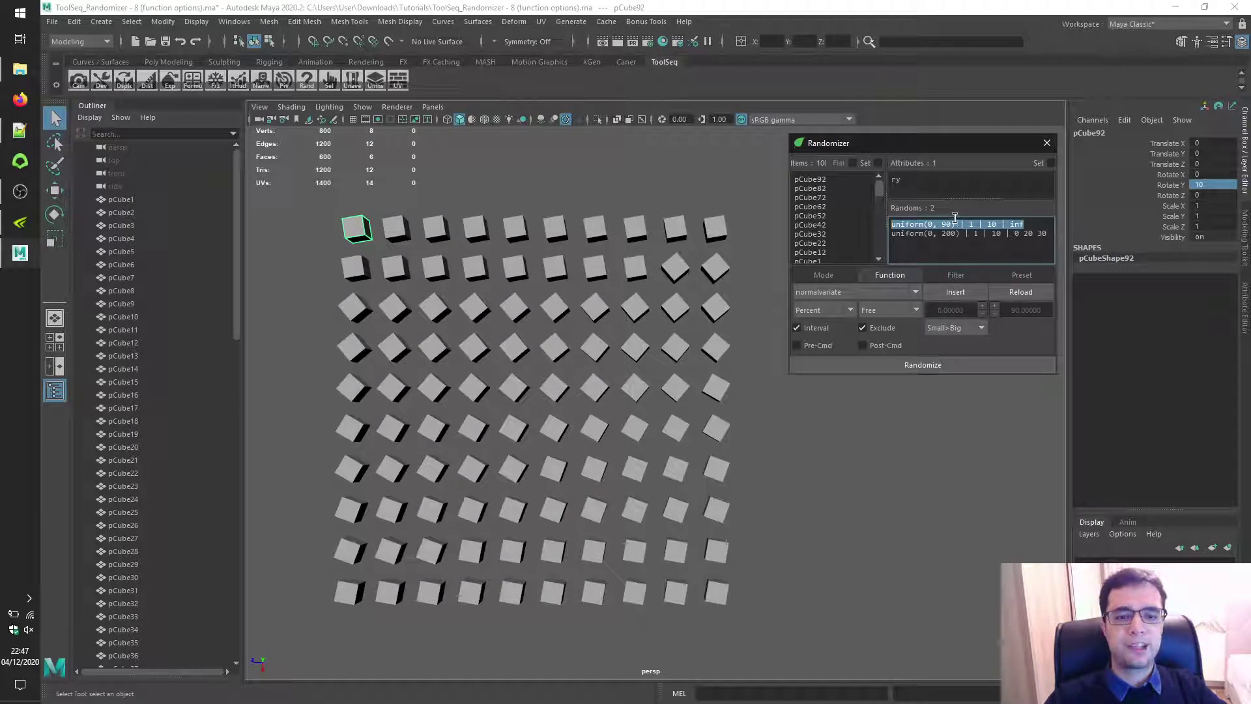
pyautogui.doubleClick(1015, 224)
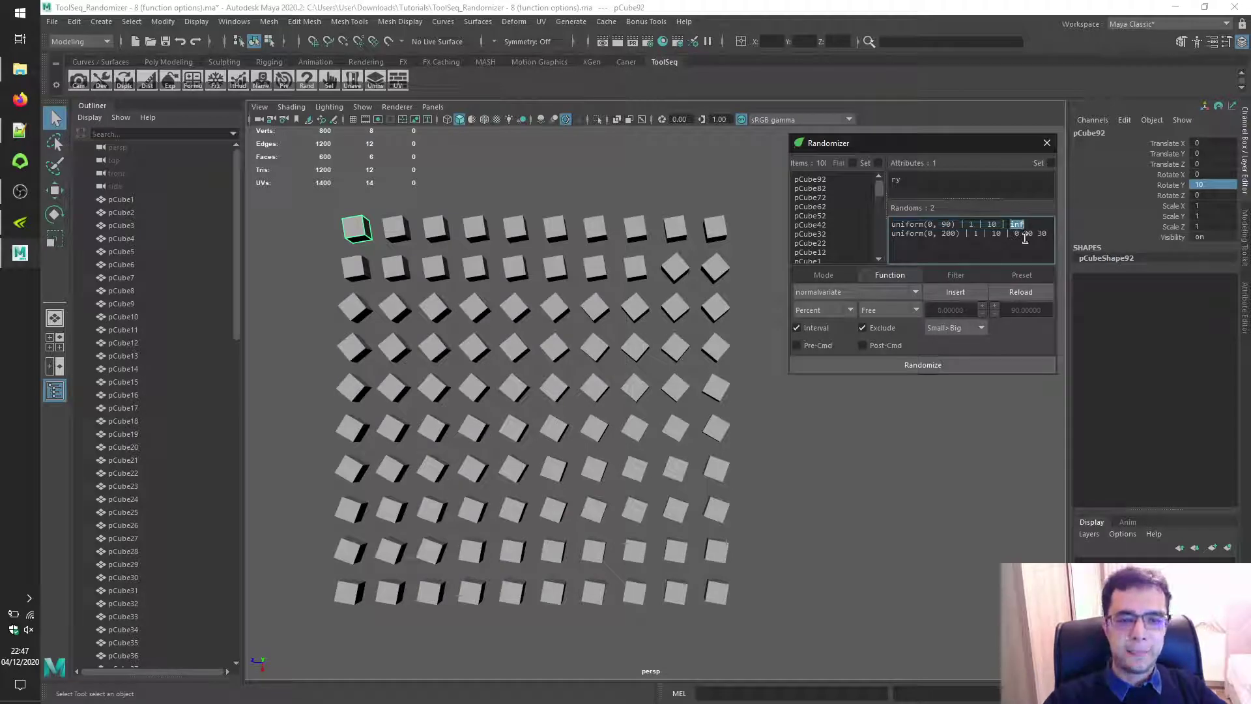
pyautogui.hotkey('ctrl', 'c')
pyautogui.moveTo(1024, 234); pyautogui.dragTo(1048, 234)
pyautogui.hotkey('ctrl', 'v')
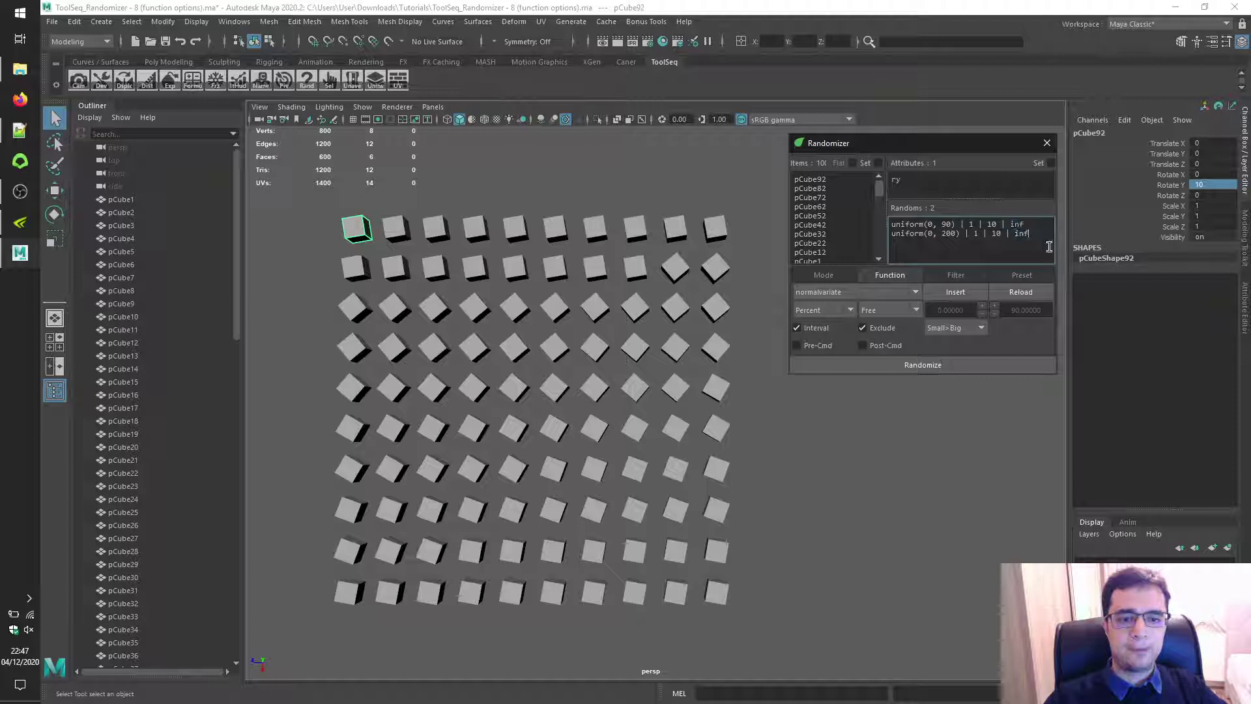
pyautogui.click(984, 365)
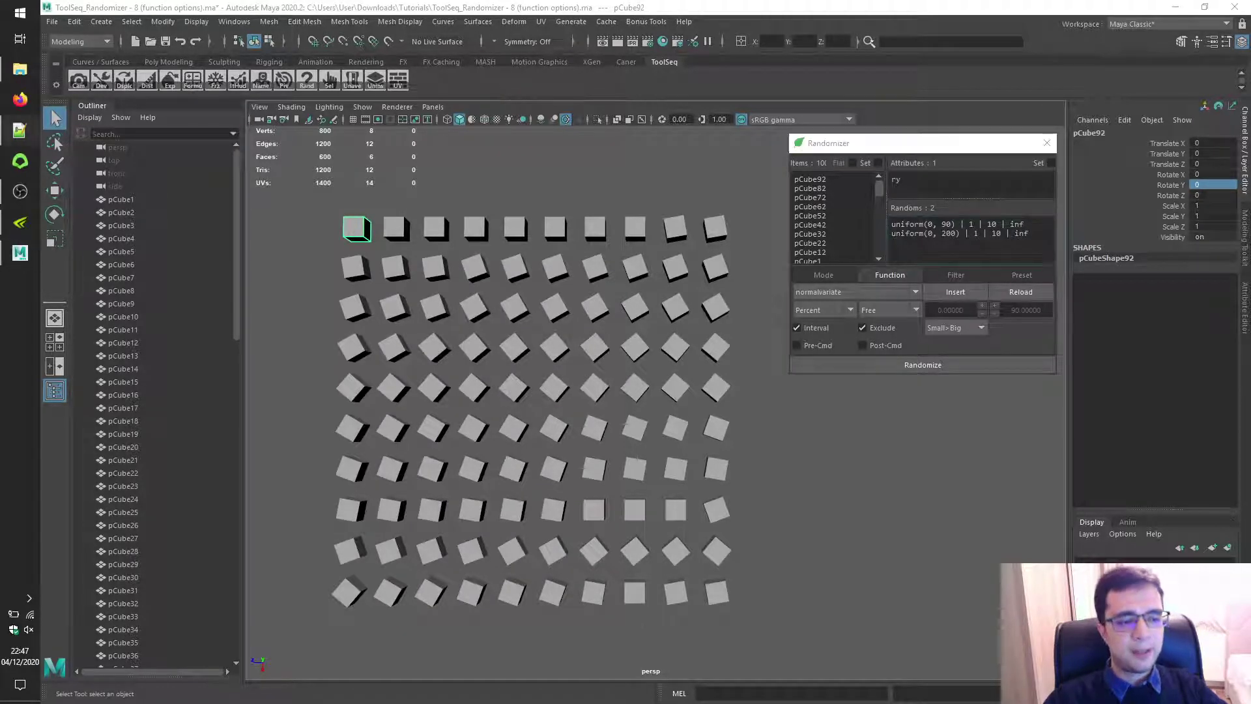
# Restore the Default preset, enable Pre-Cmd and Post-Cmd in the function options, and enlarge the Randomizer window.
pyautogui.click(1021, 275)
pyautogui.click(1021, 293)
pyautogui.click(890, 275)
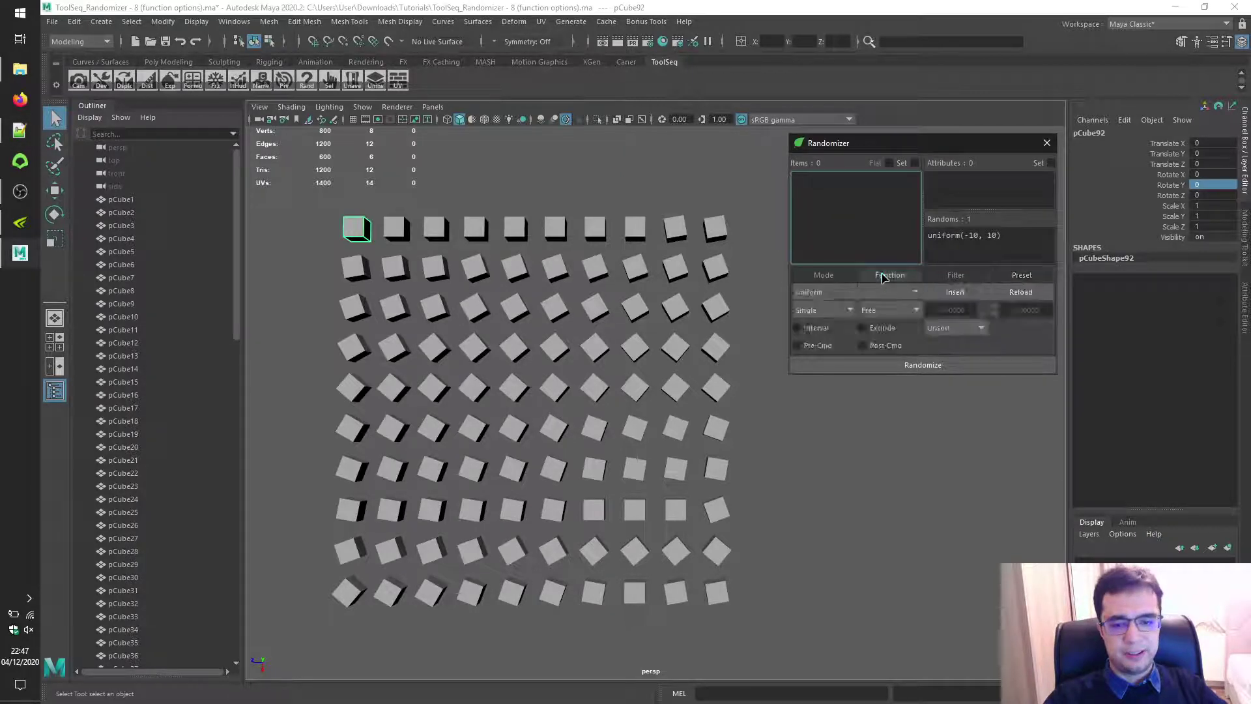
pyautogui.click(822, 346)
pyautogui.click(866, 345)
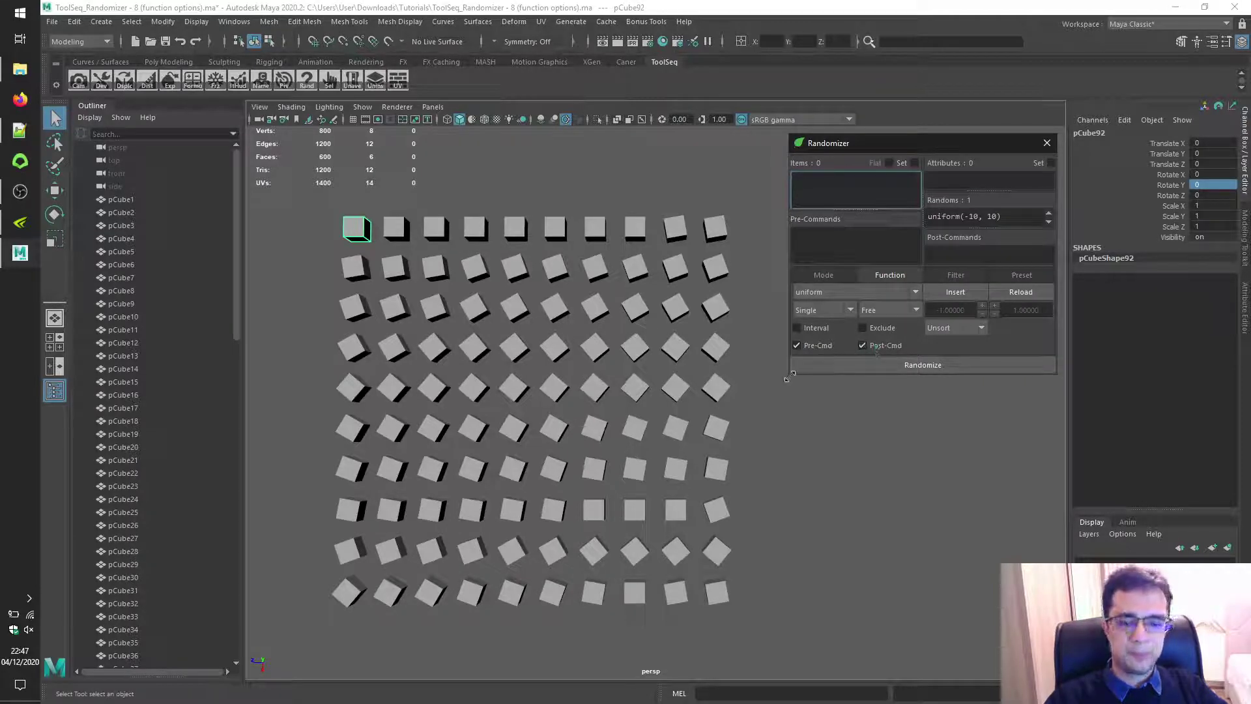
pyautogui.moveTo(789, 375); pyautogui.dragTo(775, 419)
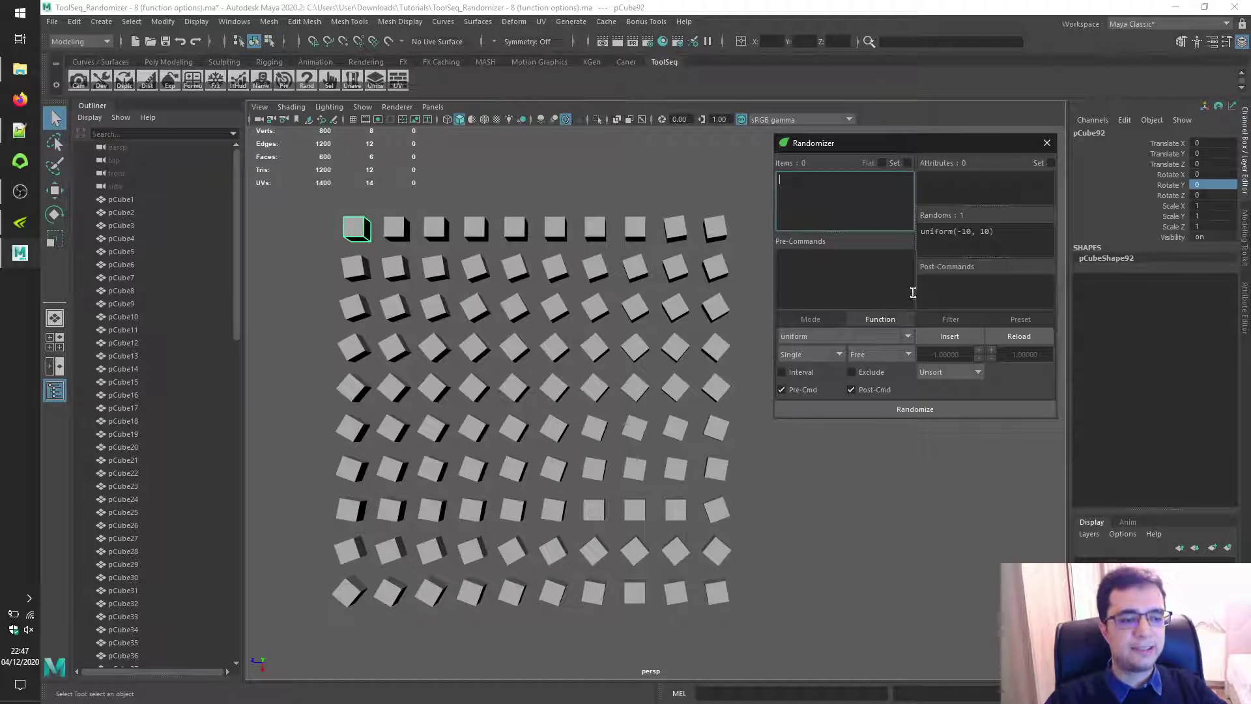
pyautogui.click(817, 223)
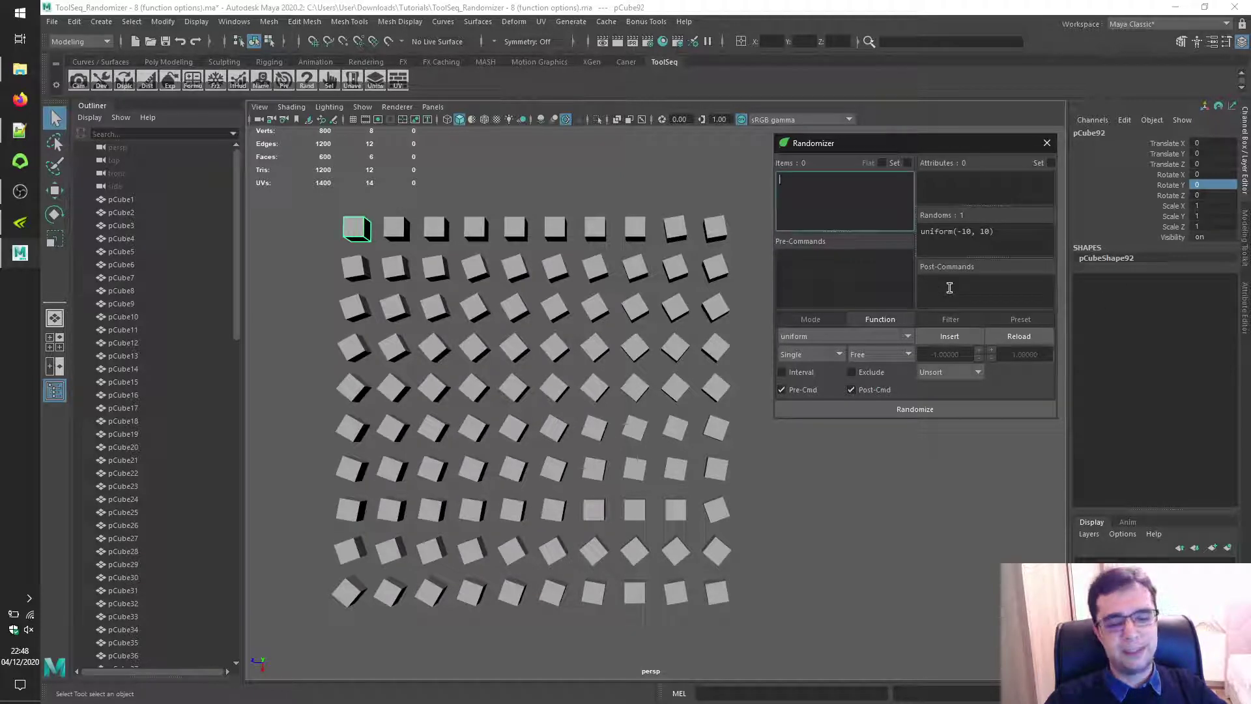
# Reset to the Default preset, load the Chamfer preset and examine its post-commands and function options.
pyautogui.click(1021, 318)
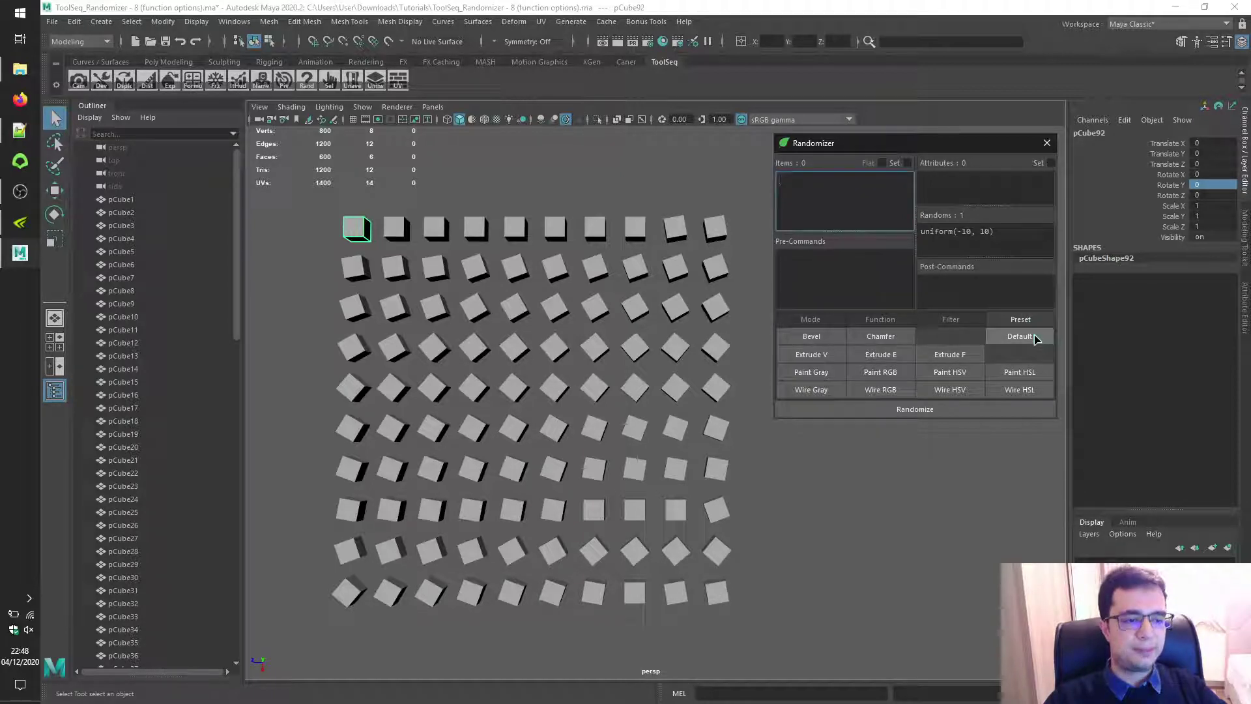
pyautogui.click(1240, 693)
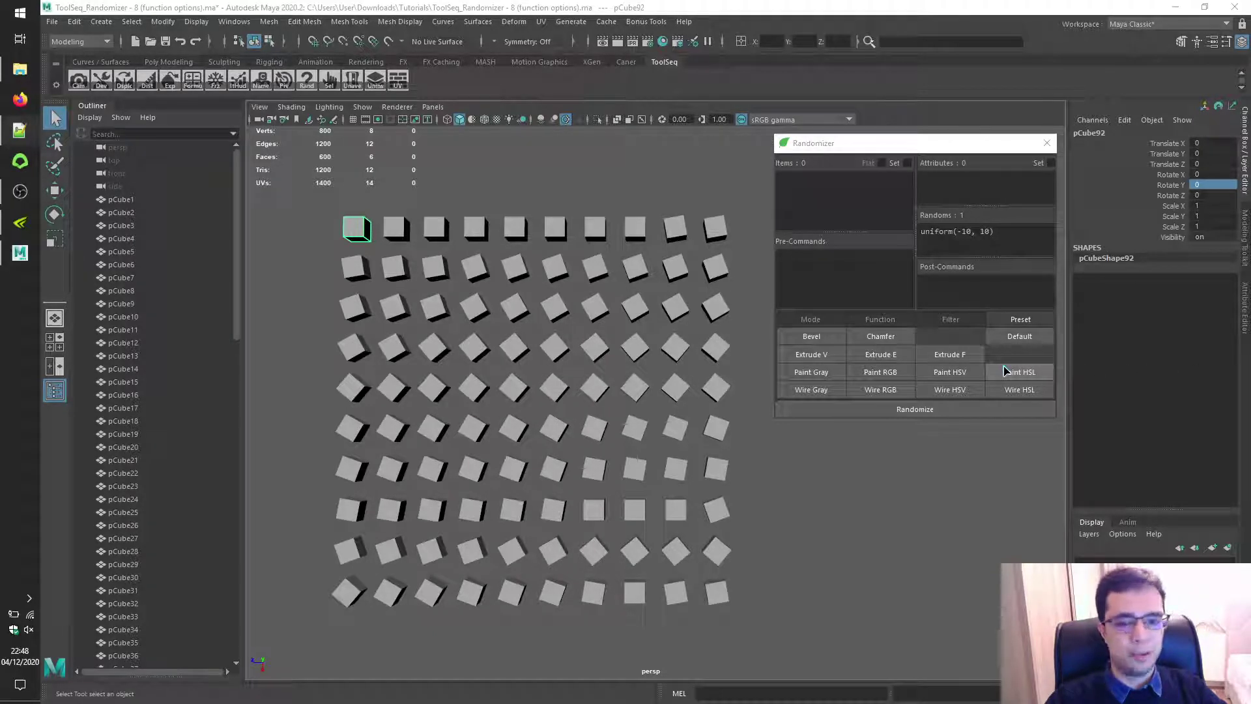
pyautogui.click(1019, 336)
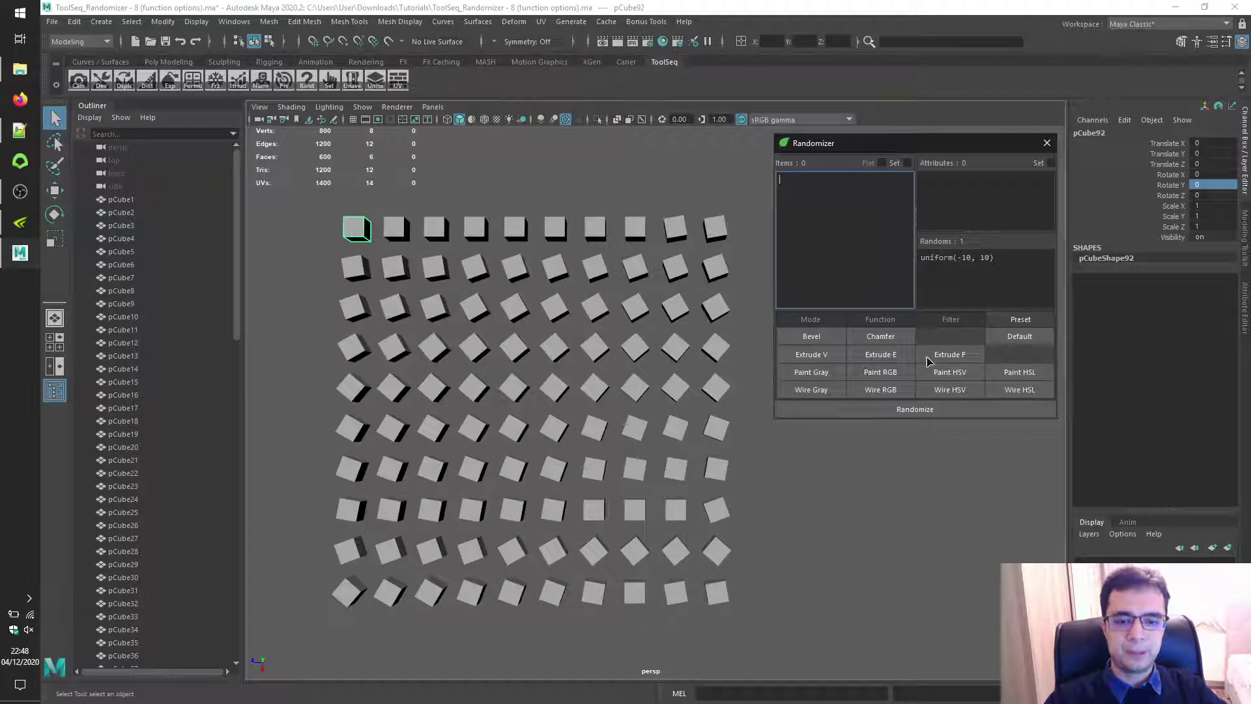
pyautogui.click(881, 336)
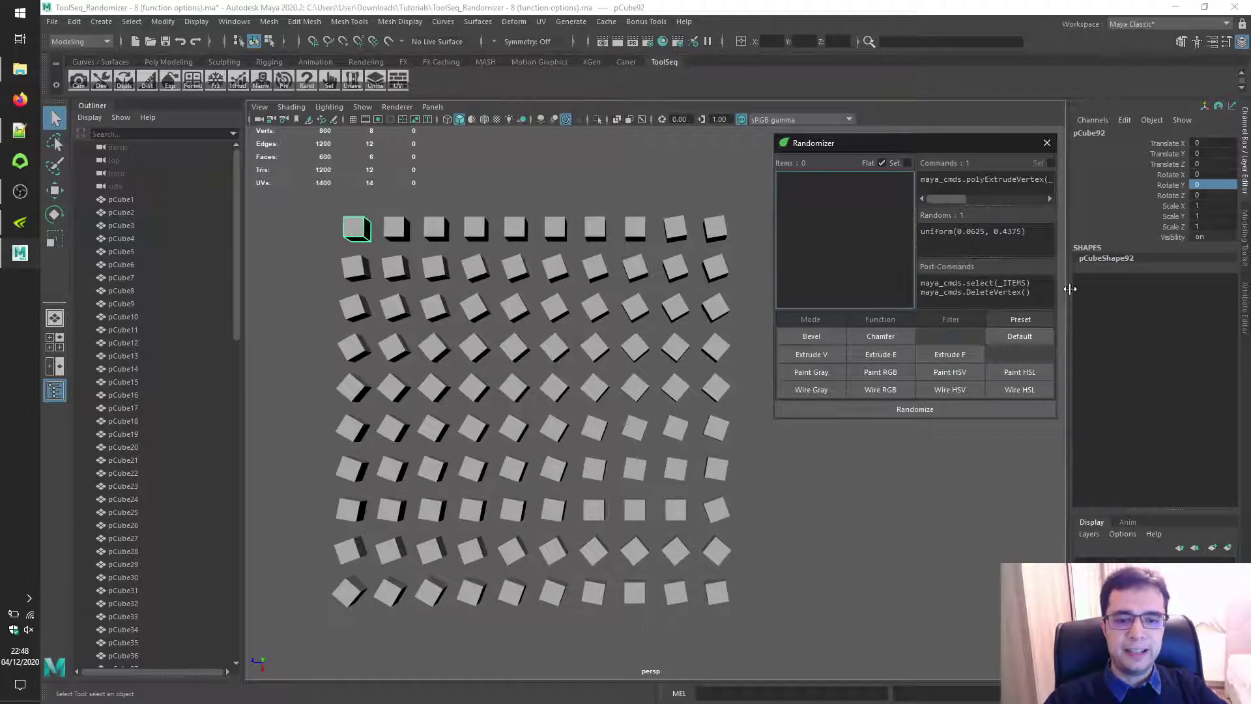
pyautogui.click(877, 319)
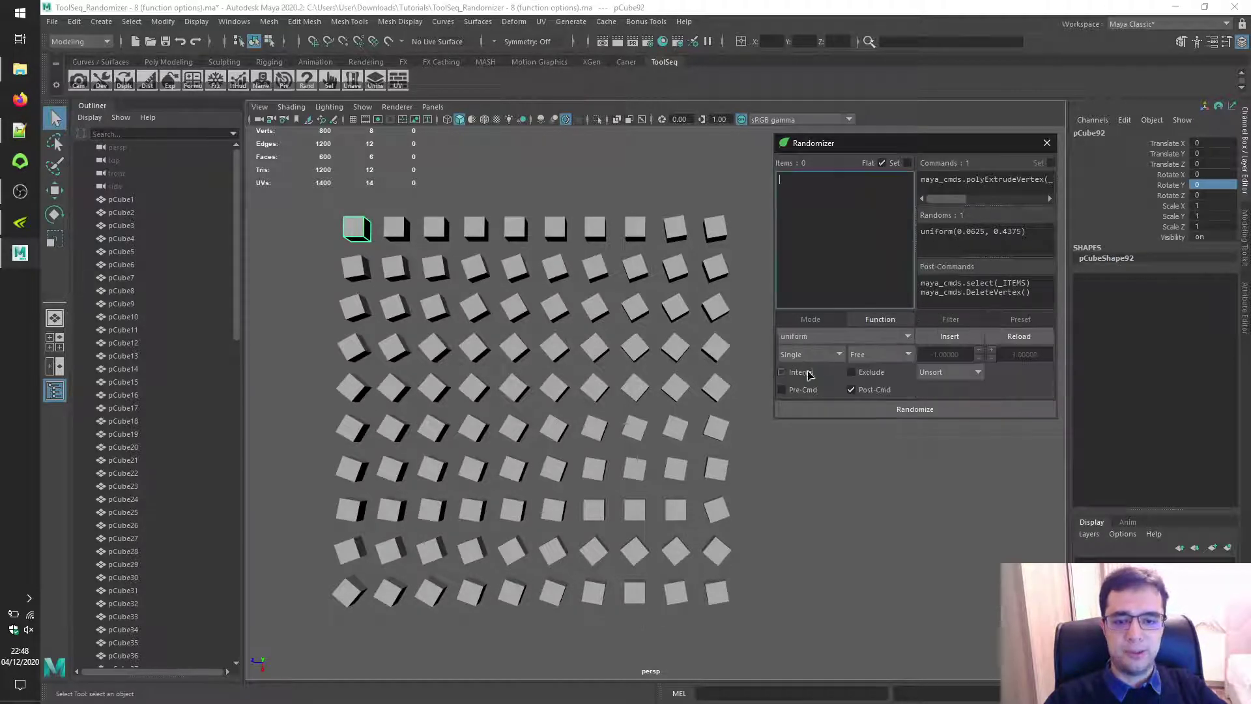
# Load the Paint RGB preset and examine its pre-commands and function options.
pyautogui.click(1017, 319)
pyautogui.click(881, 372)
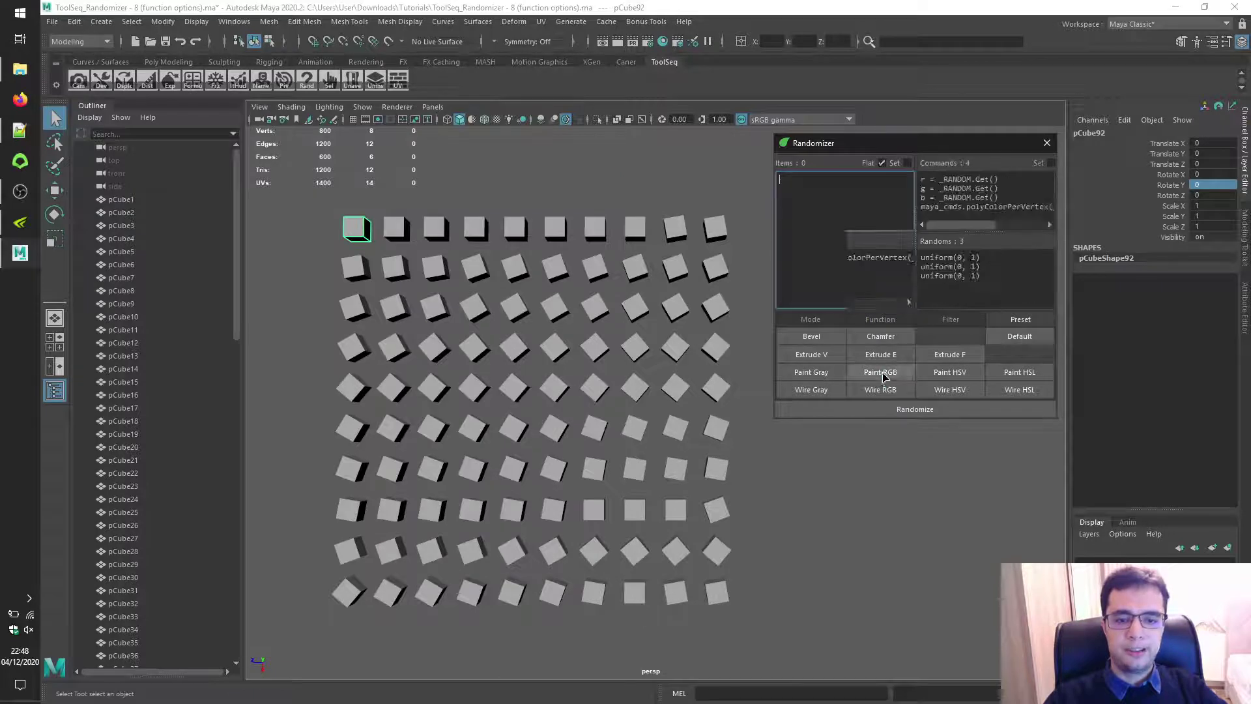
pyautogui.click(879, 320)
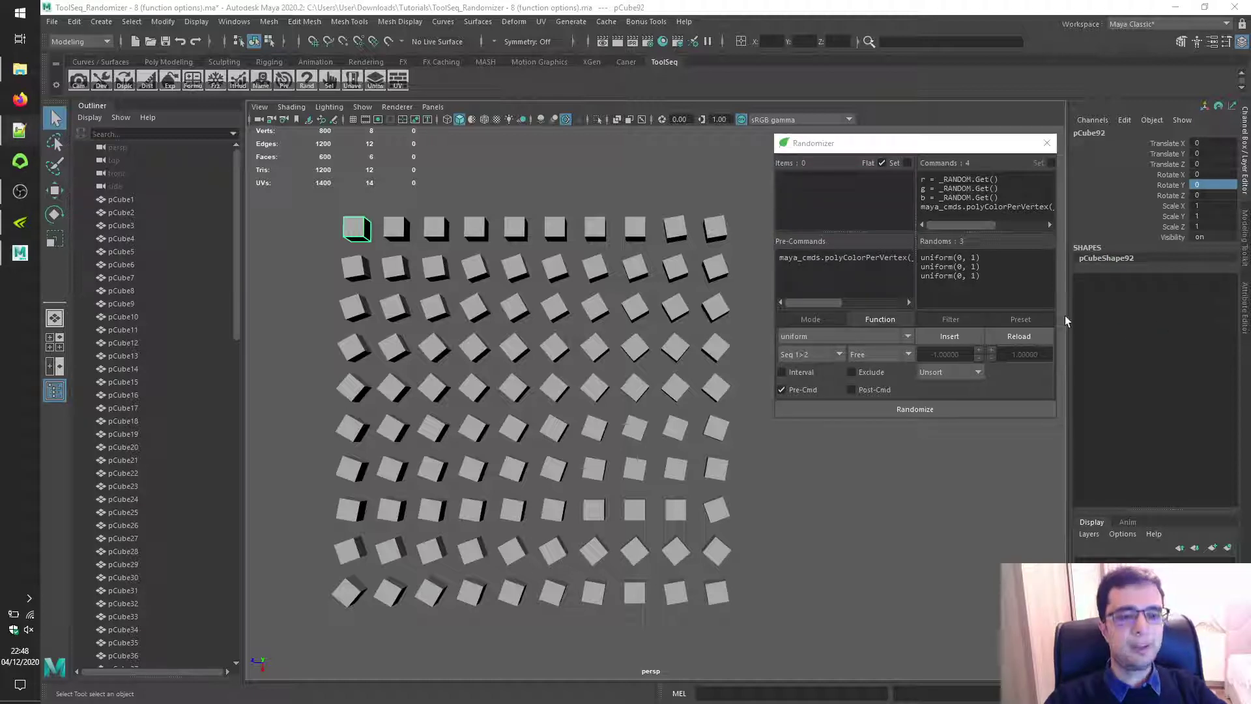
# Restore the Default preset and turn on both Pre-Cmd and Post-Cmd in the function options.
pyautogui.click(1041, 321)
pyautogui.click(1019, 336)
pyautogui.click(878, 319)
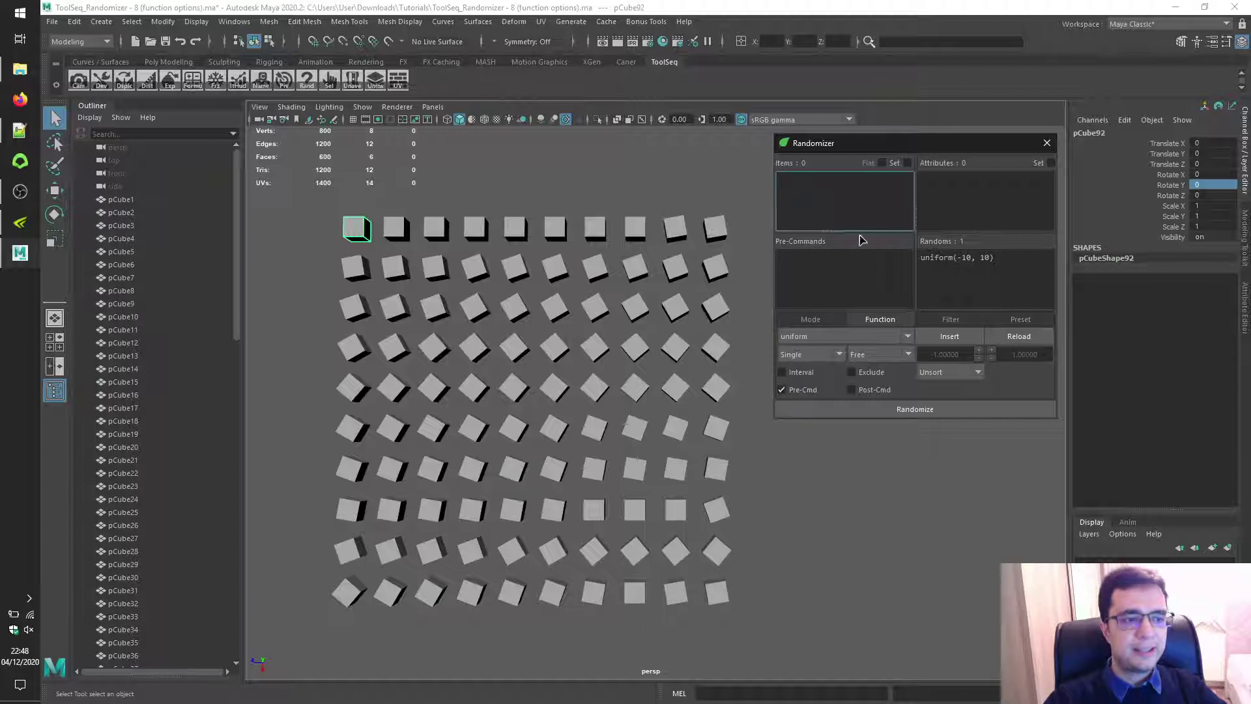
pyautogui.click(873, 391)
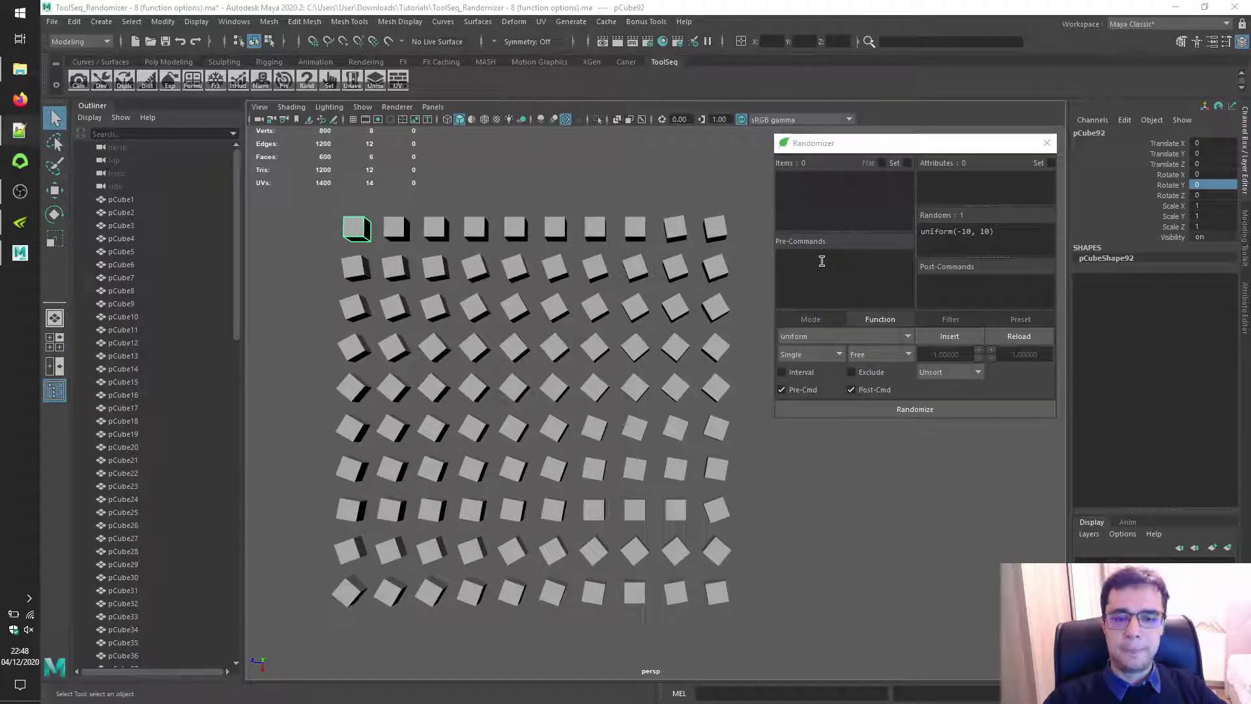
# Switch the Randomizer to Command mode and enter pass as its command.
pyautogui.click(812, 323)
pyautogui.click(1013, 355)
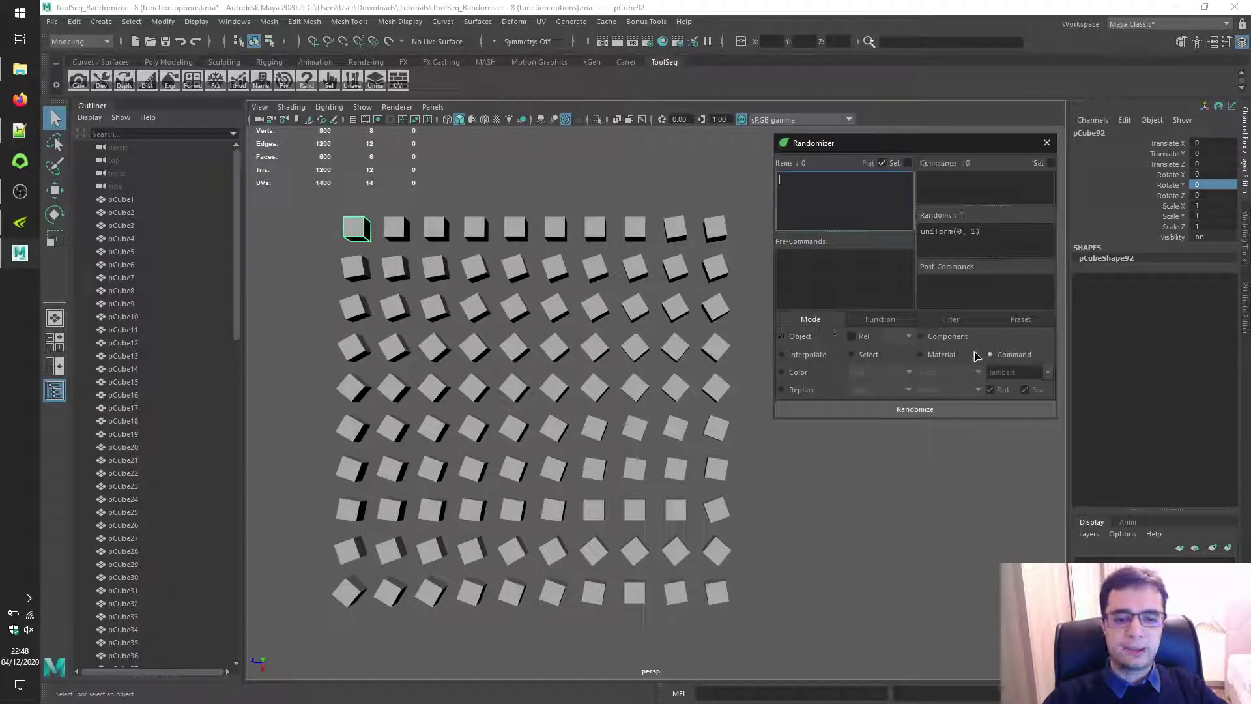
pyautogui.click(880, 321)
pyautogui.click(962, 185)
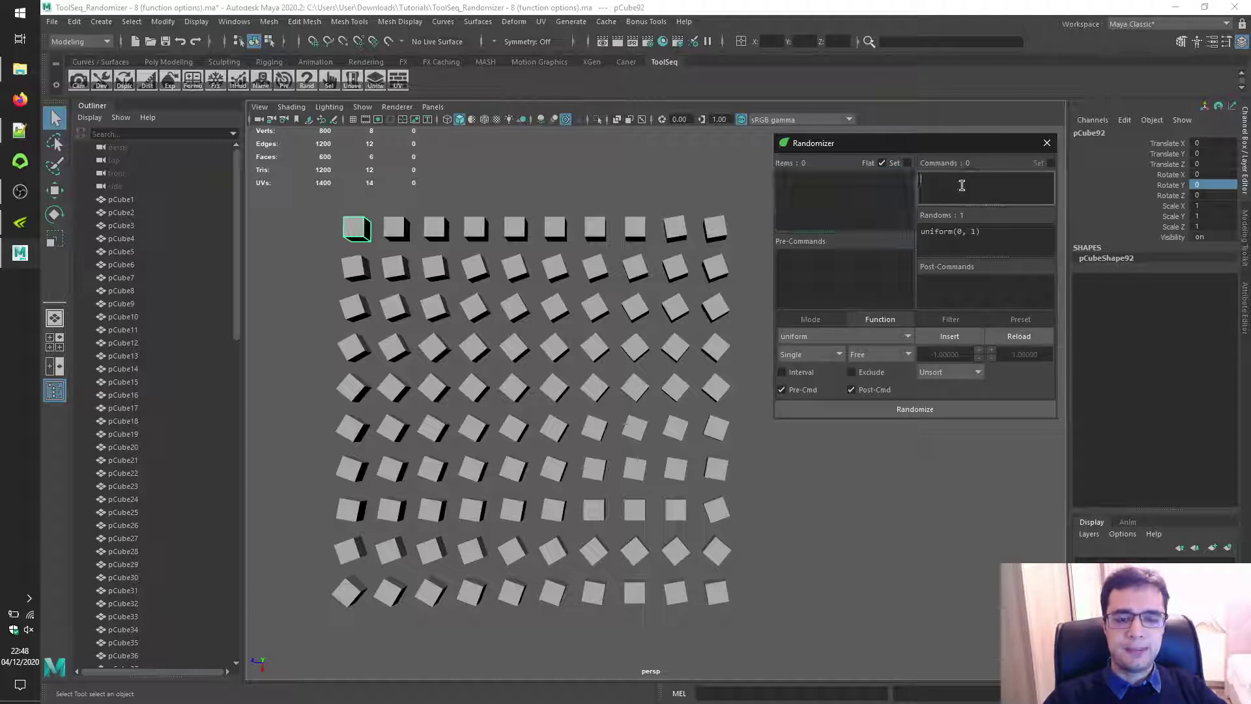
pyautogui.write('pass')
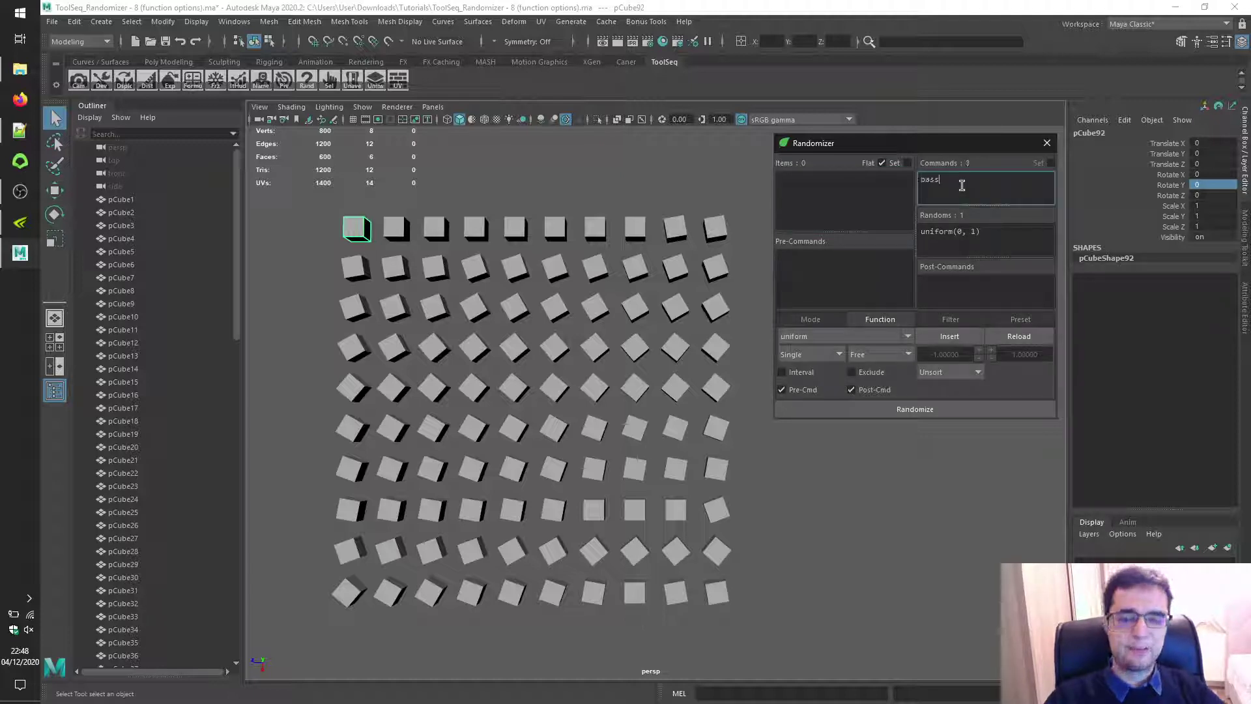
# Enter xxx = 10 as the pre-command and print(xxx) as the post-command.
pyautogui.click(865, 266)
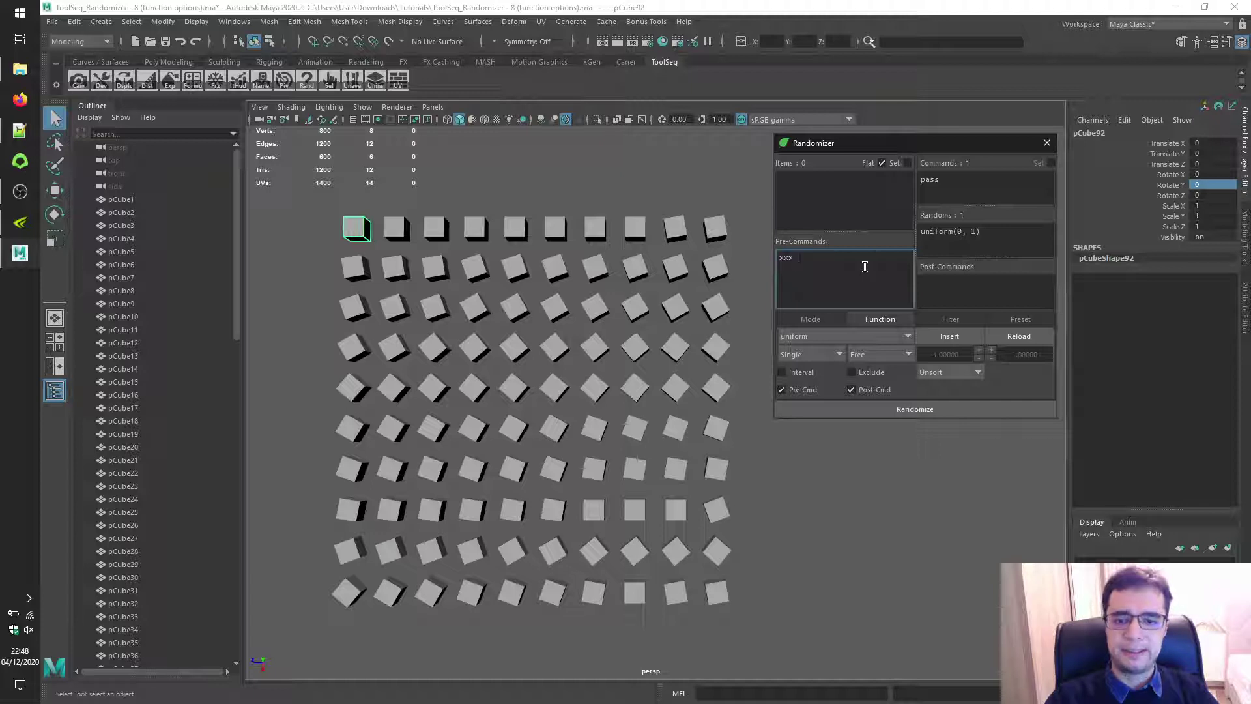
pyautogui.write('= 10')
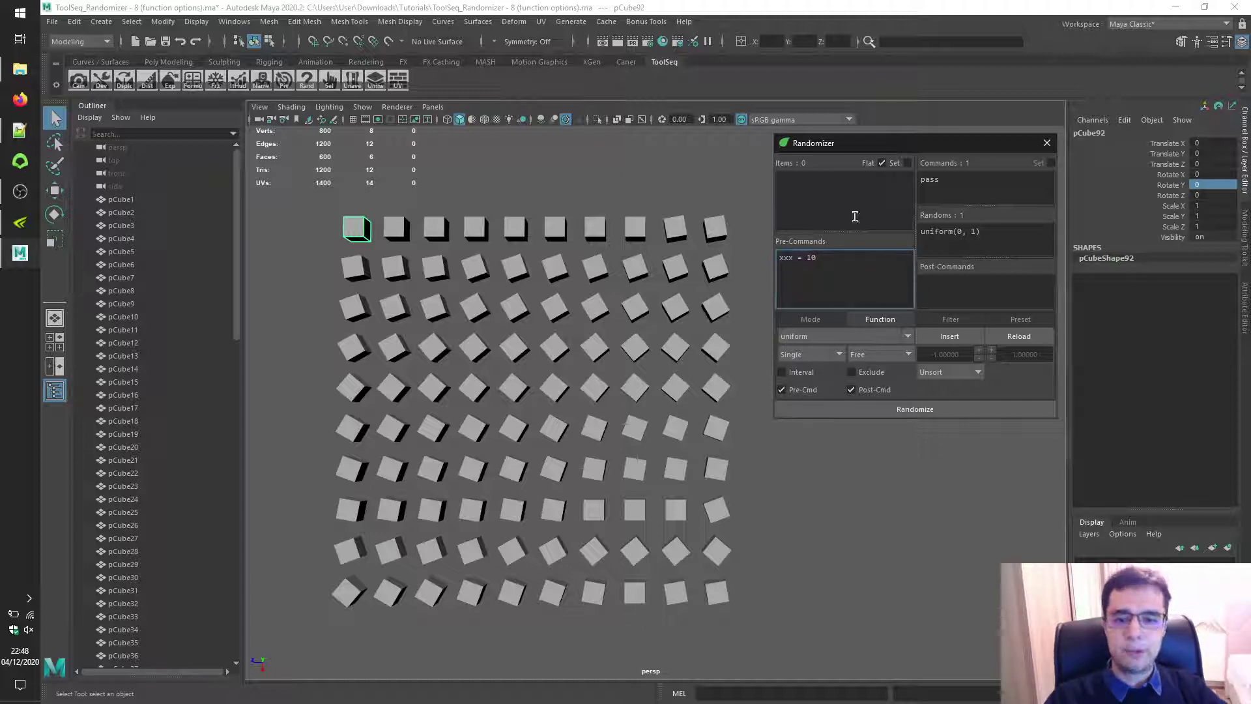
pyautogui.click(981, 283)
pyautogui.write('pri')
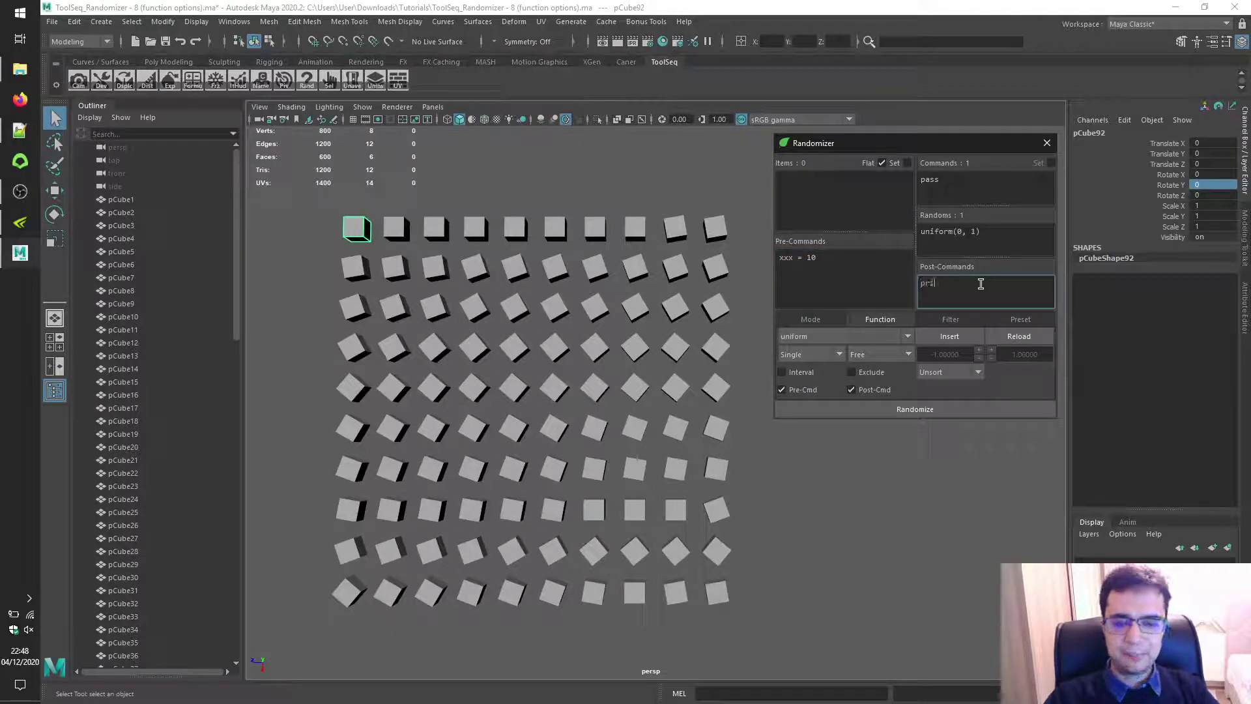
pyautogui.write('nt(xxx')
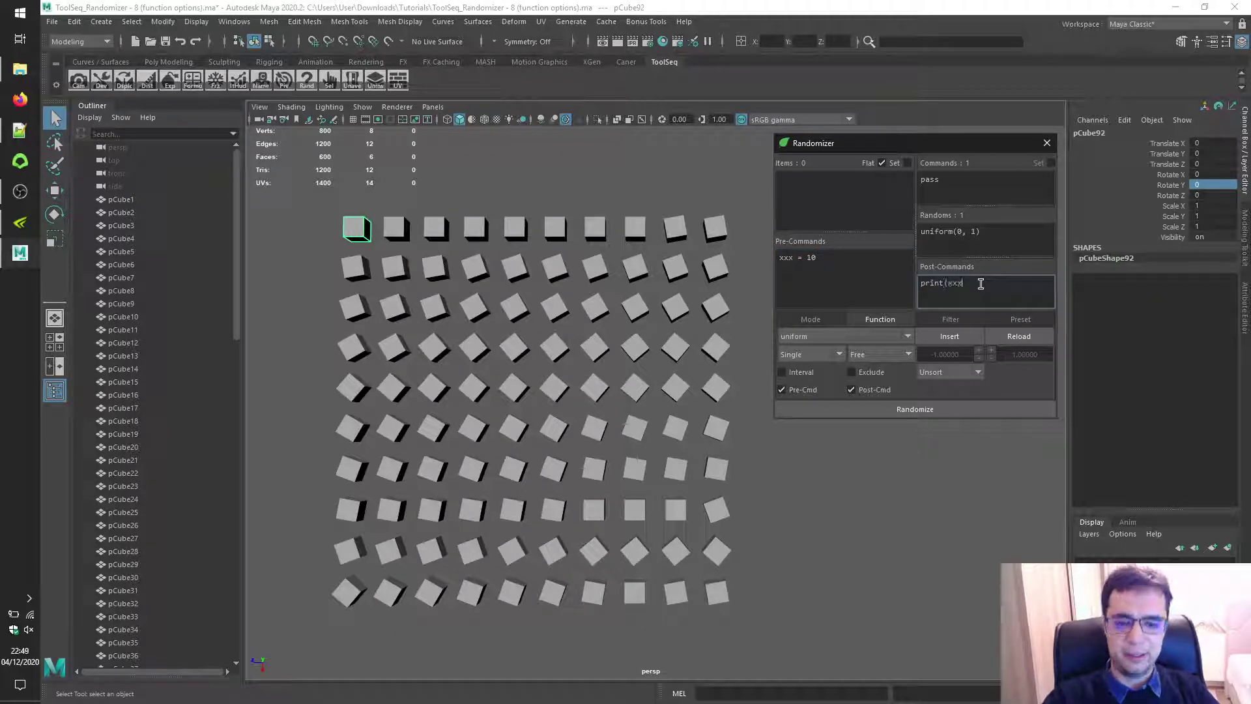
pyautogui.write(')')
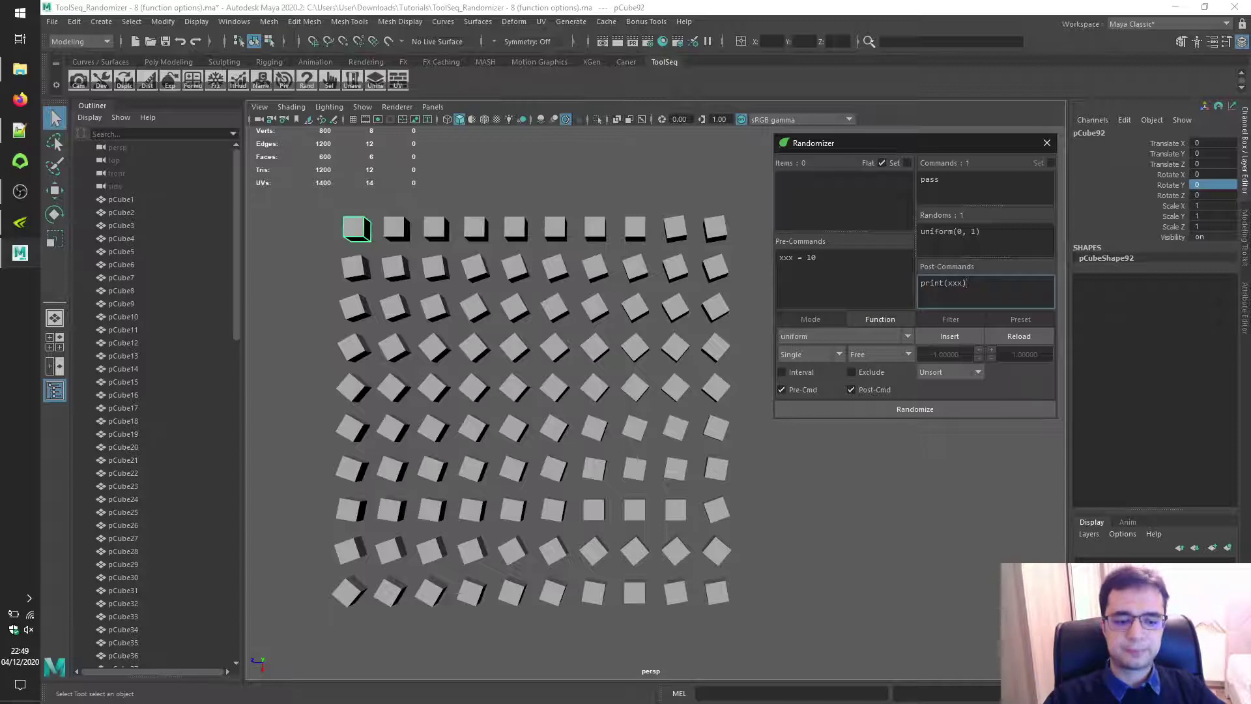
# Open the Script Editor beside the Randomizer, clear its history, run Randomize and highlight the printed output.
pyautogui.click(1242, 693)
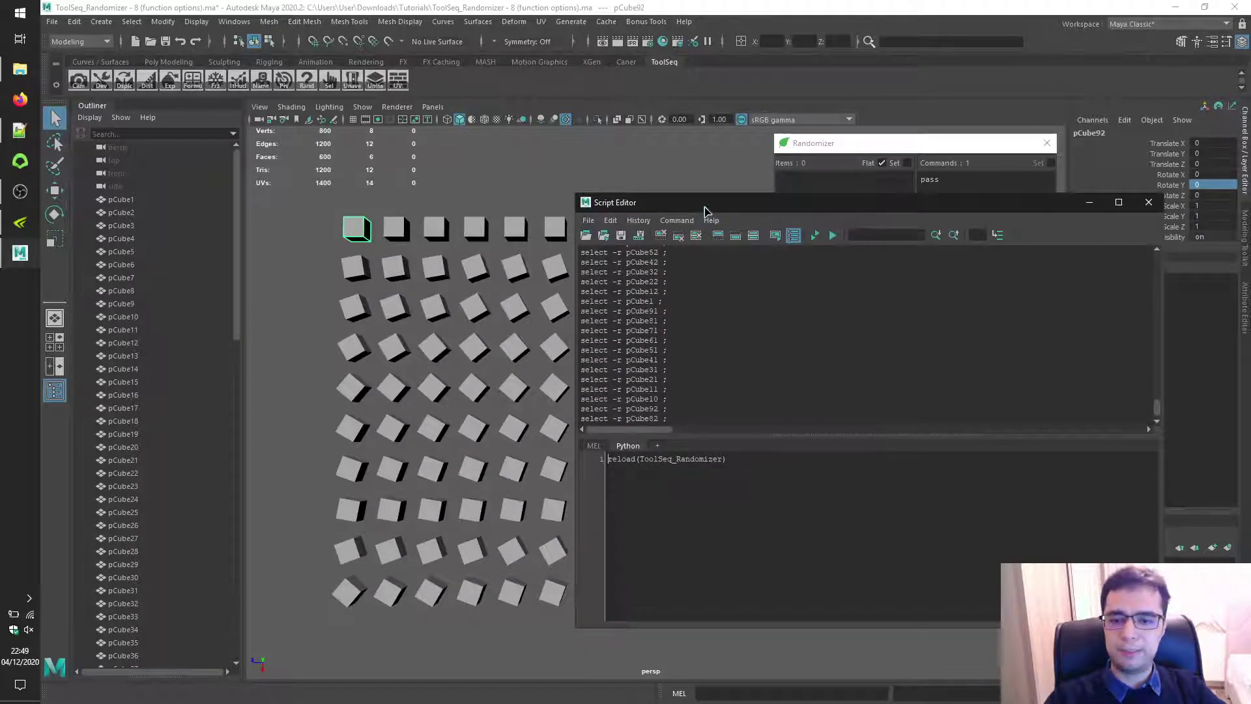
pyautogui.moveTo(705, 211); pyautogui.dragTo(289, 140)
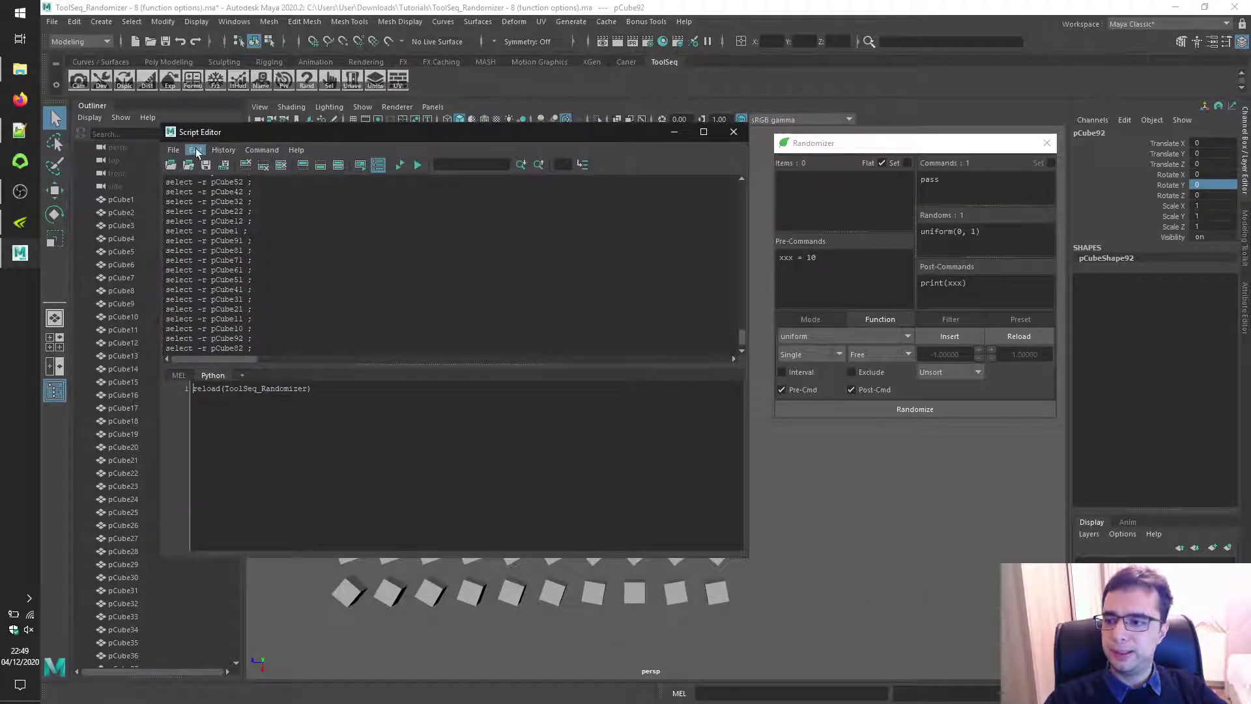
pyautogui.click(196, 151)
pyautogui.click(235, 316)
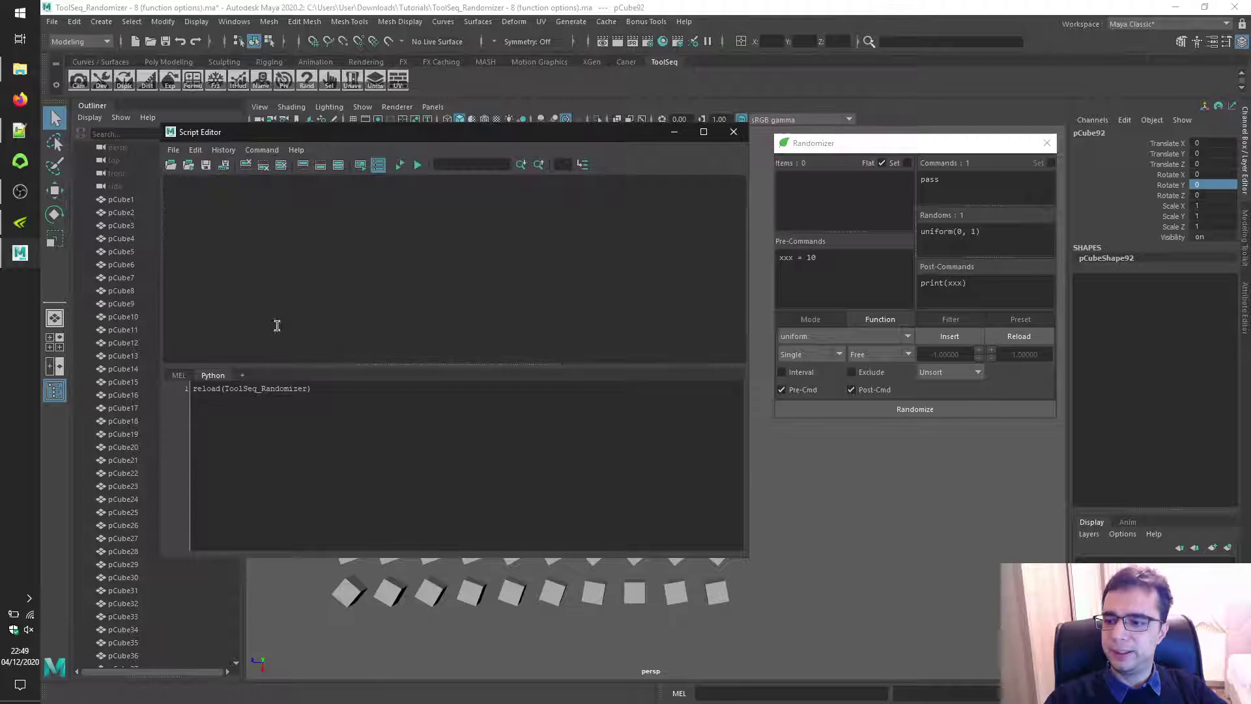
pyautogui.click(860, 411)
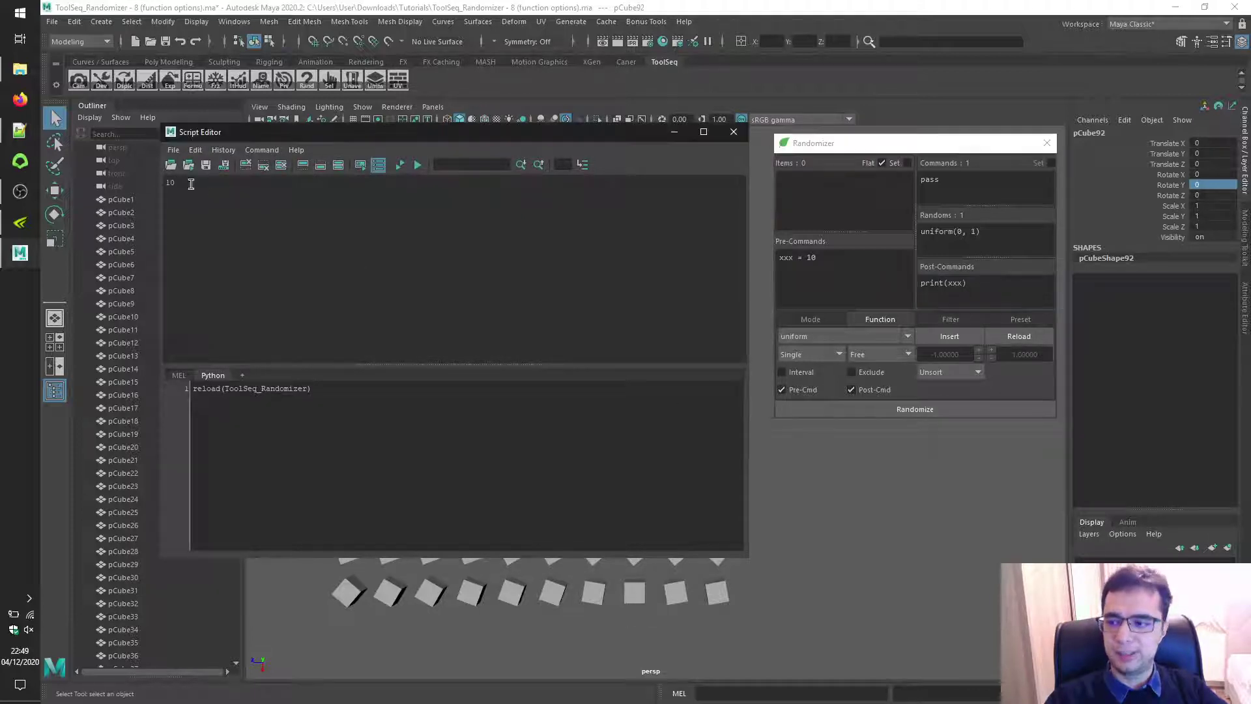
pyautogui.moveTo(155, 184); pyautogui.dragTo(189, 205)
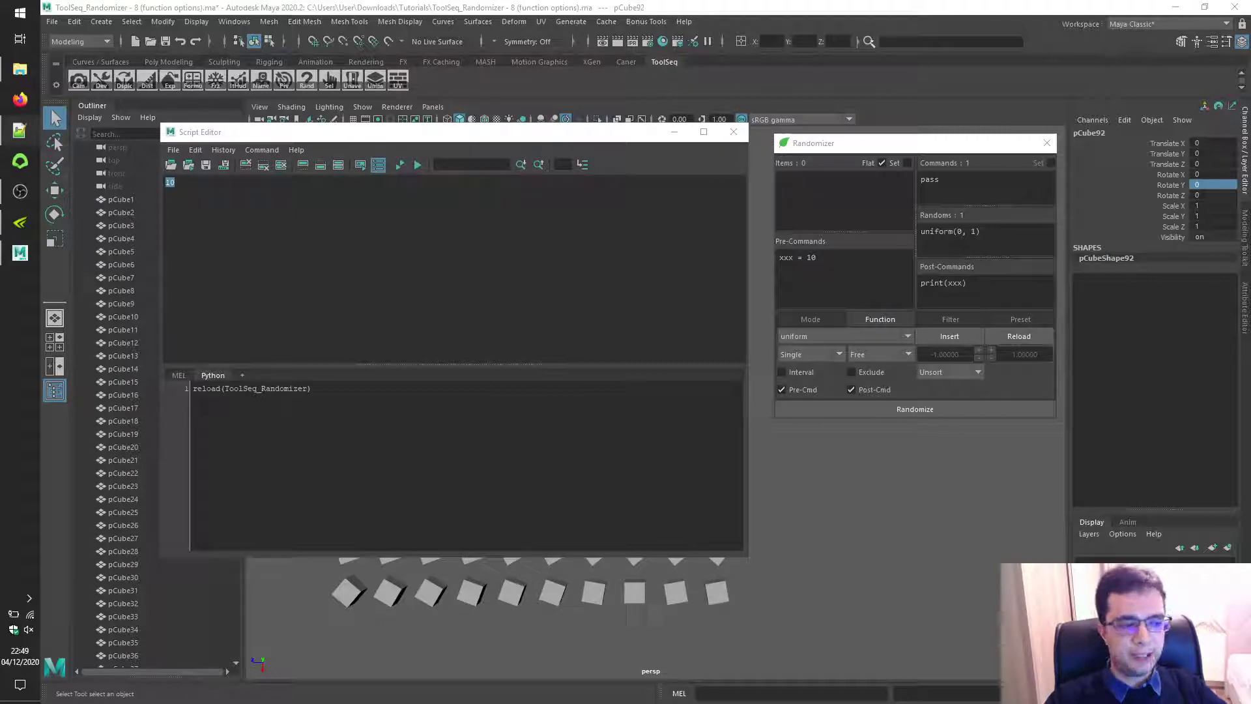
# Clear the pre-commands and post-commands, and insert the _ITEMS variable into both fields.
pyautogui.click(833, 239)
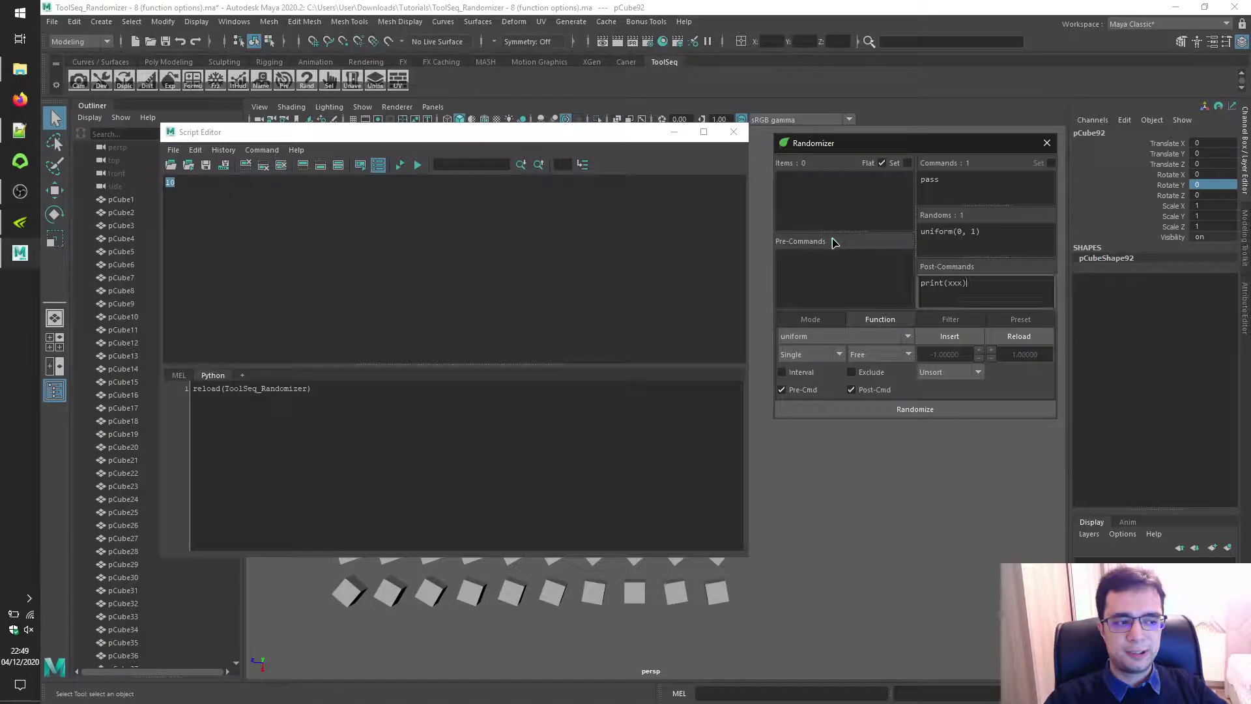
pyautogui.click(994, 267)
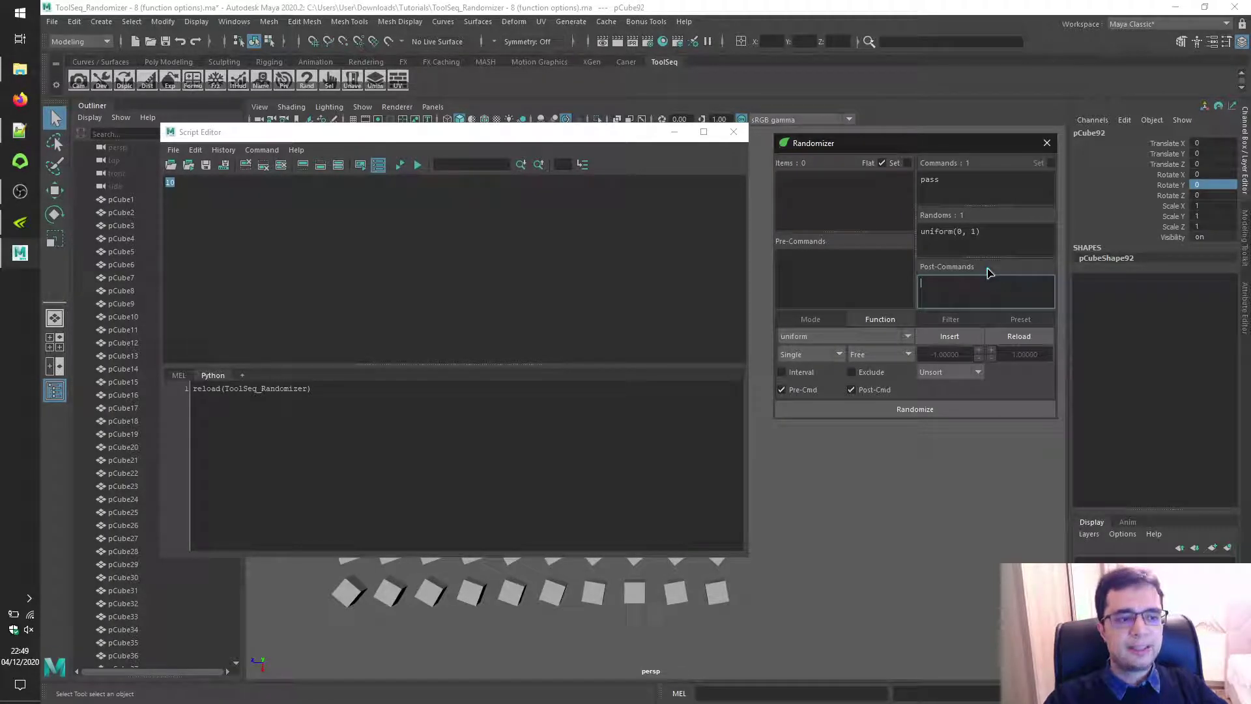
pyautogui.rightClick(820, 276)
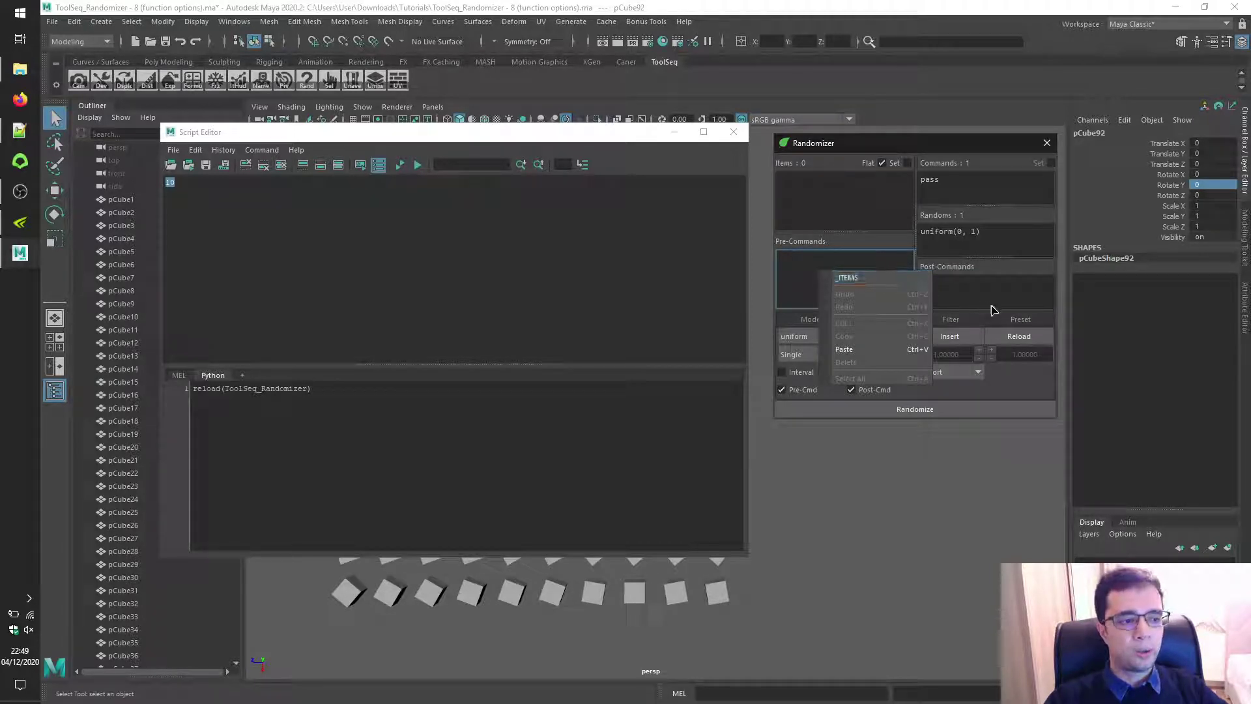
pyautogui.rightClick(975, 286)
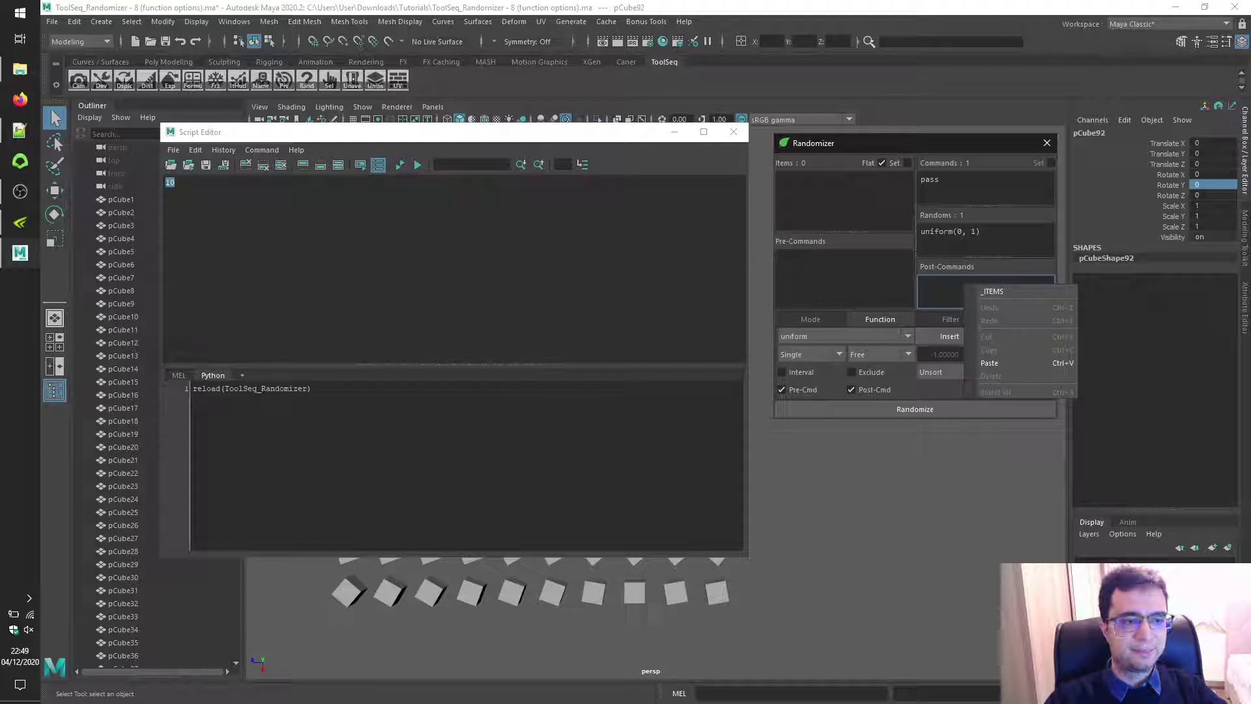
pyautogui.click(840, 274)
pyautogui.rightClick(808, 271)
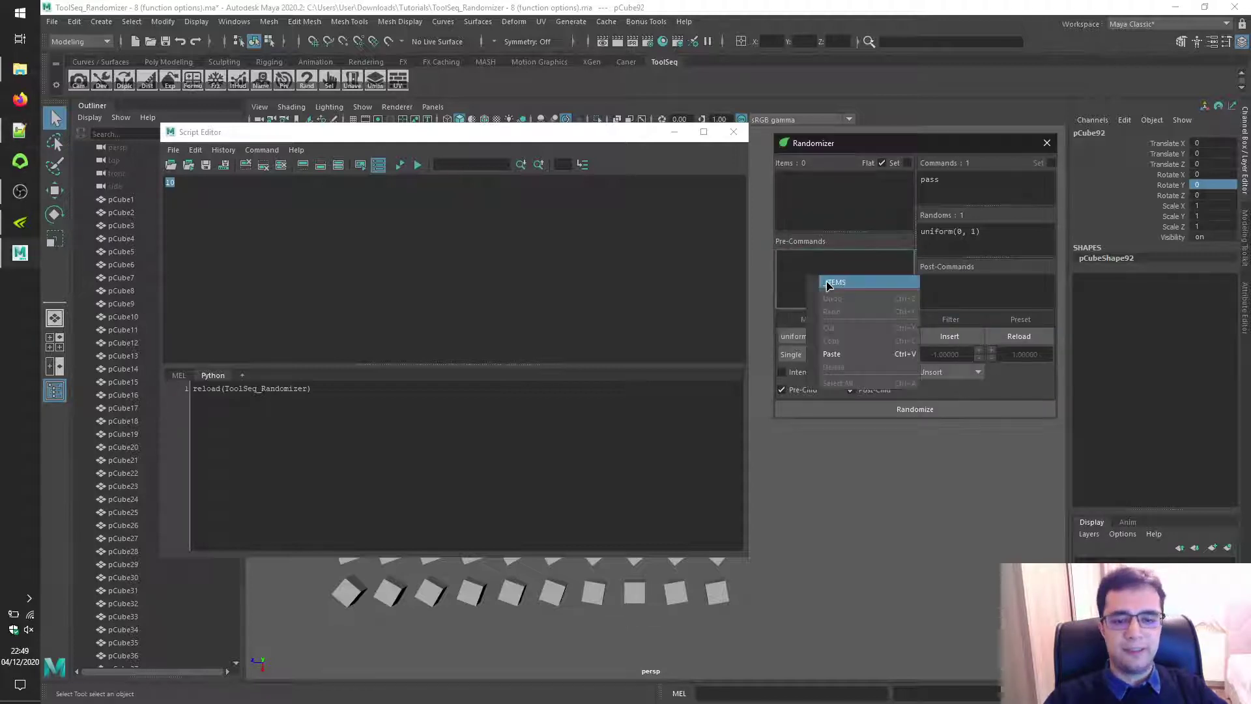
pyautogui.click(823, 278)
pyautogui.rightClick(962, 297)
pyautogui.click(1009, 297)
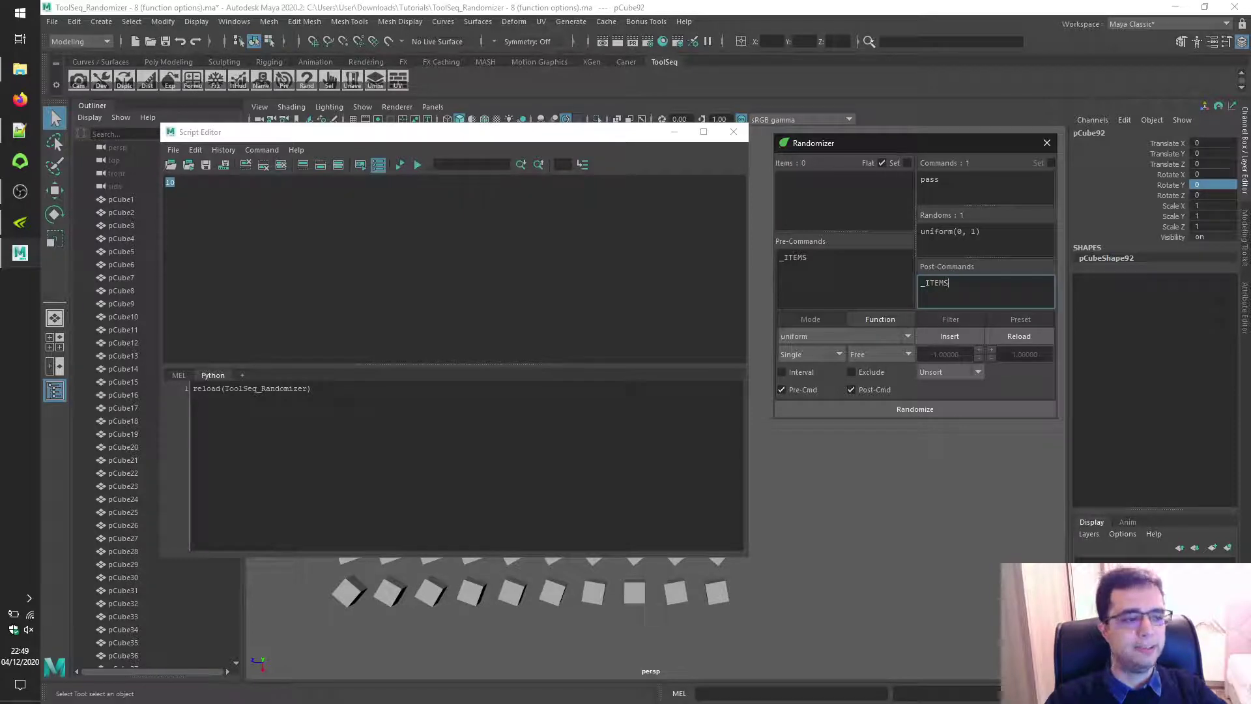
# Load the Chamfer and Paint RGB presets and highlight _ITEMS in their post-commands and pre-commands.
pyautogui.click(1021, 320)
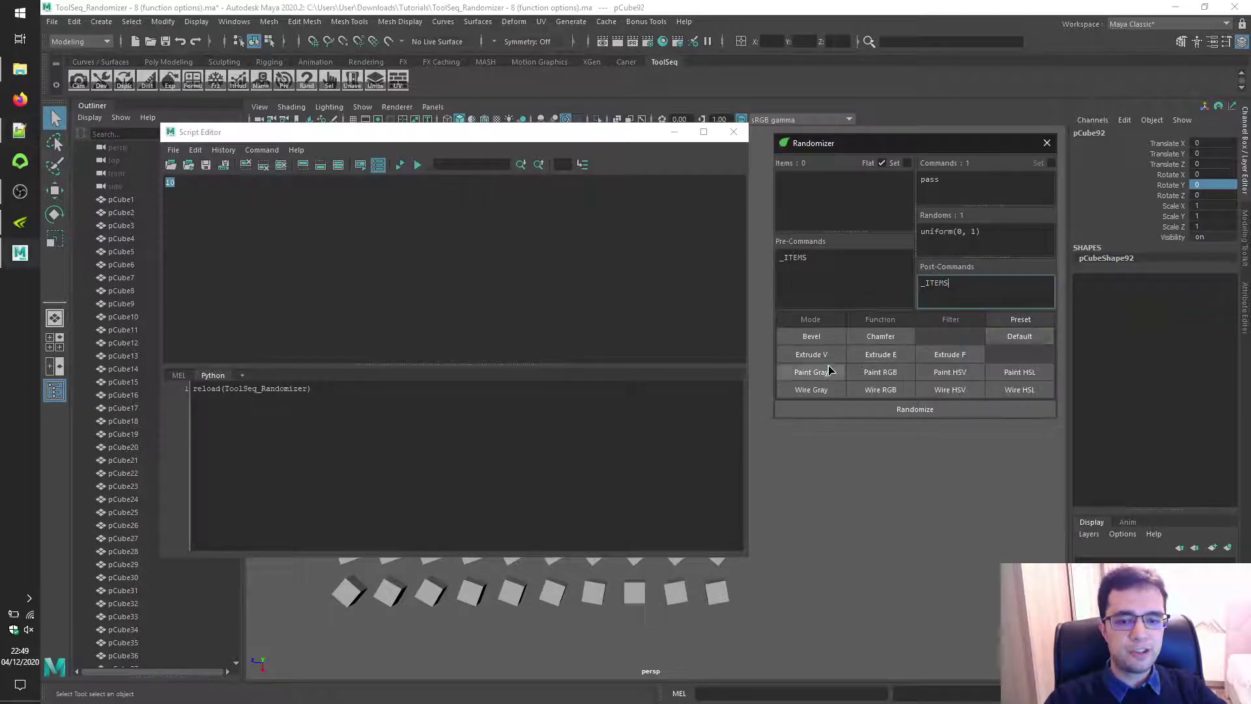
pyautogui.click(880, 336)
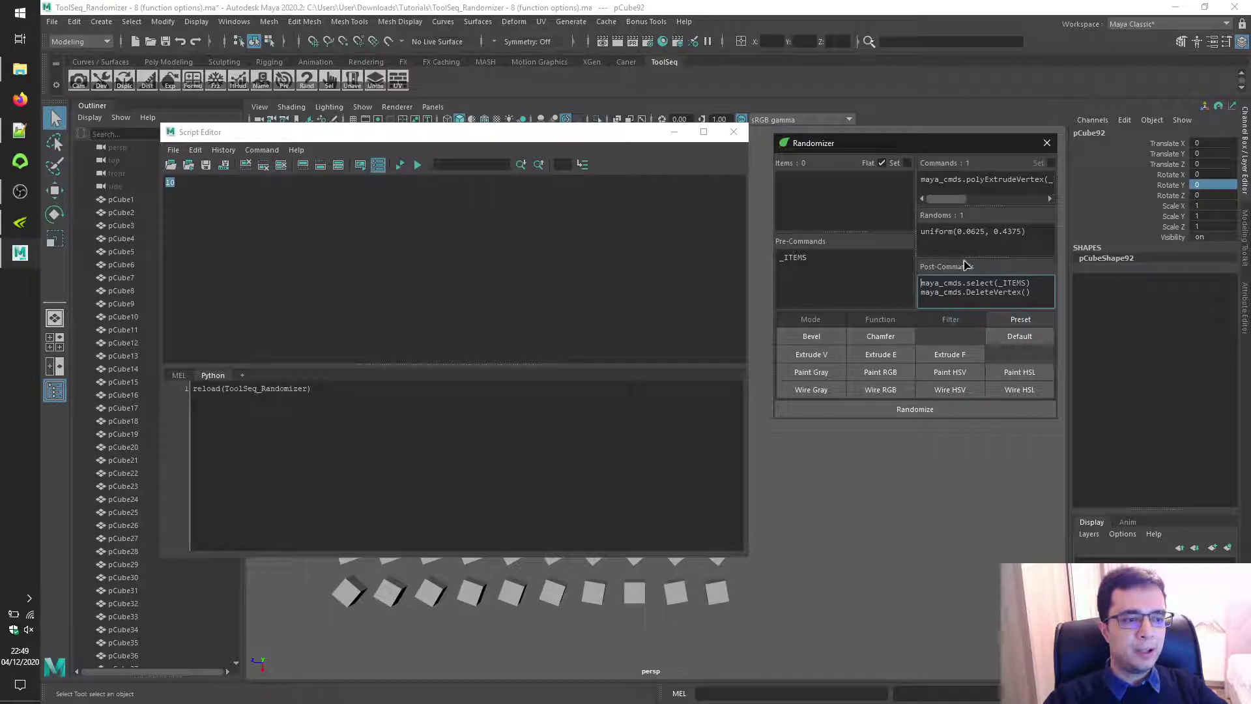
pyautogui.click(877, 381)
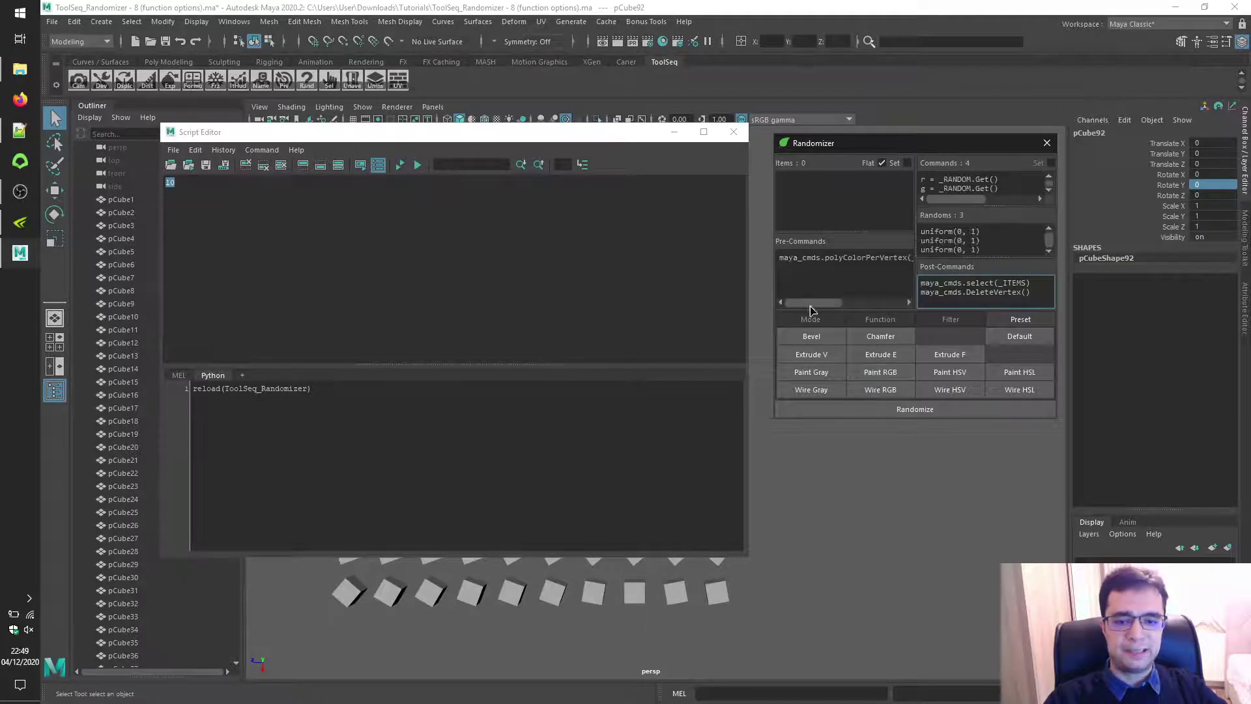
pyautogui.click(848, 259)
pyautogui.doubleClick(847, 259)
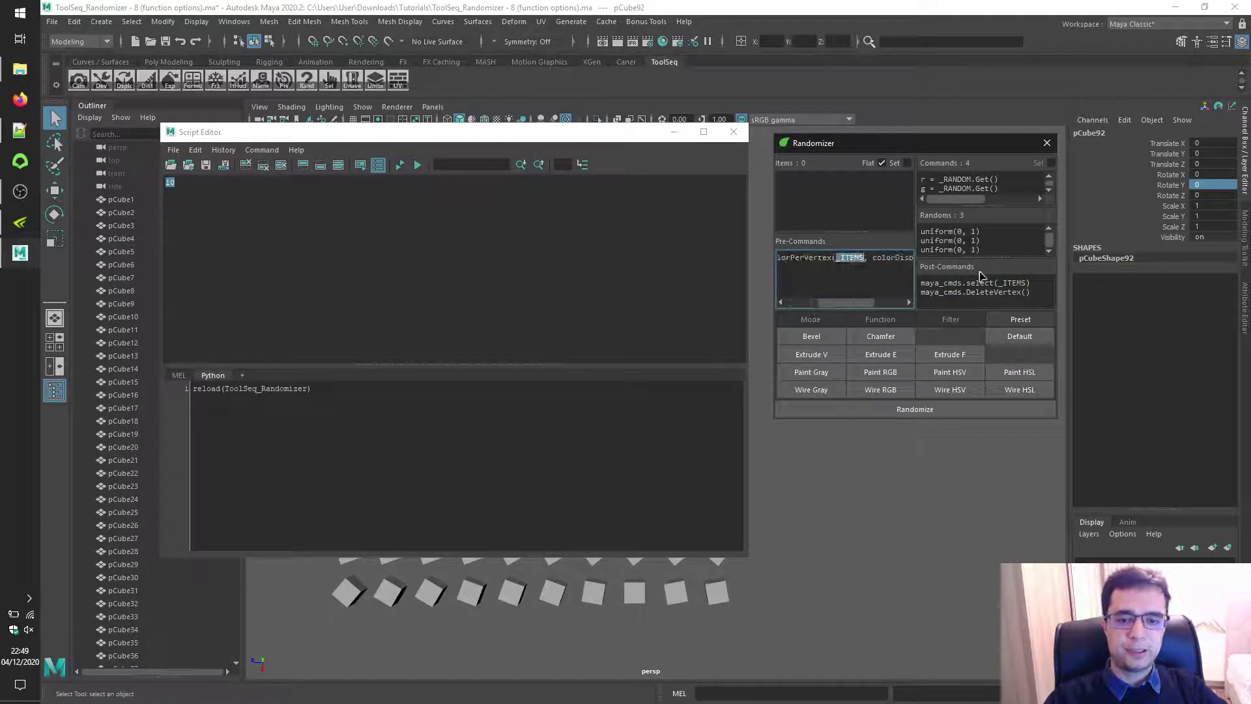
pyautogui.doubleClick(1012, 283)
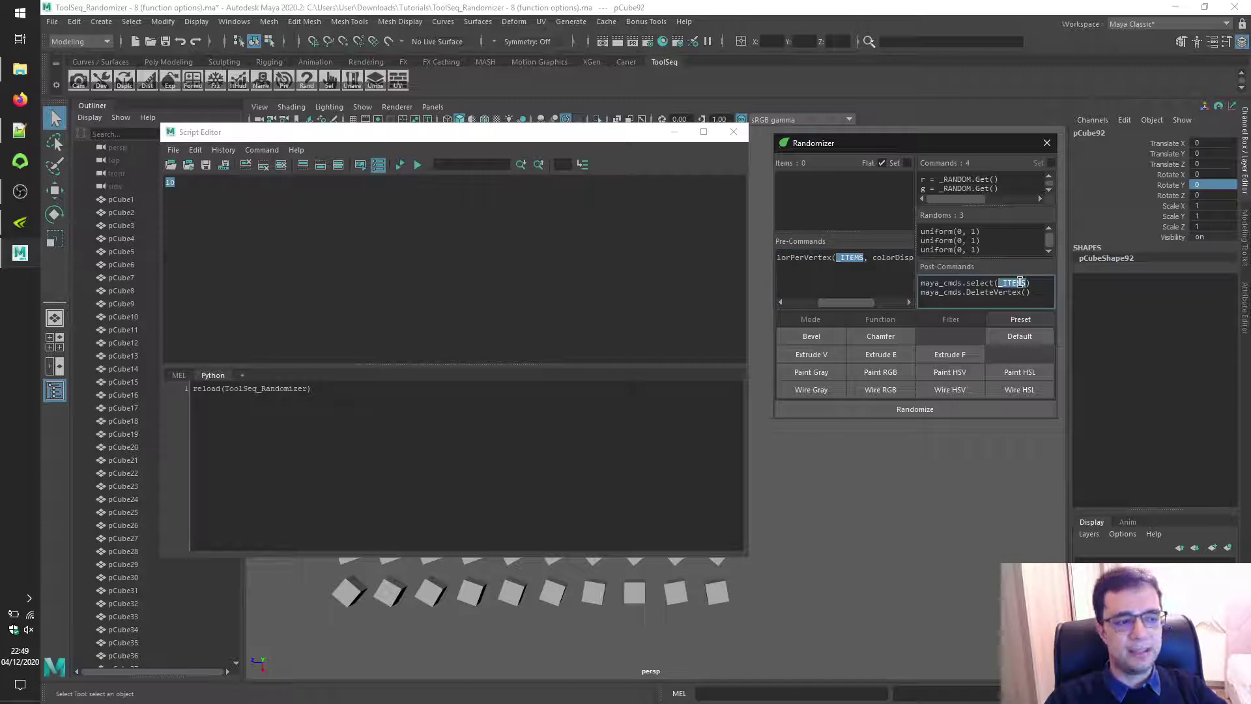